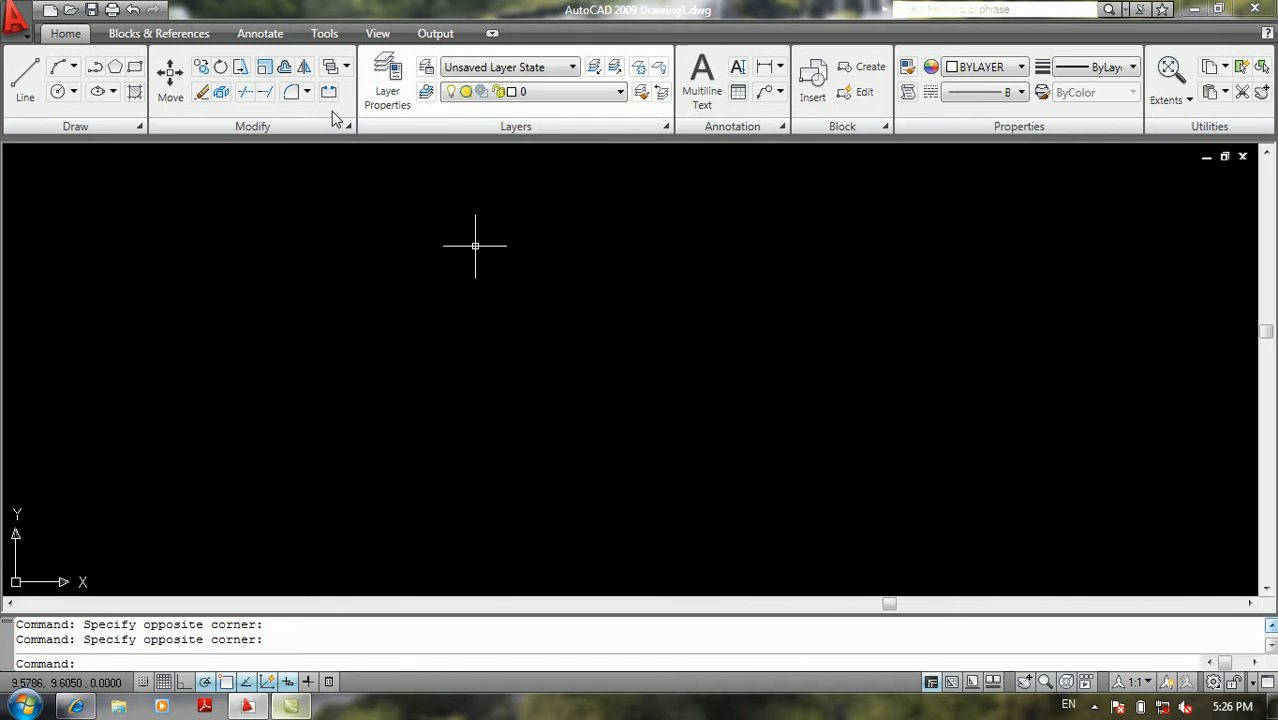
{"action": "left_click", "coordinate": [16, 20]}
{"action": "mouse_move", "coordinate": [60, 202]}
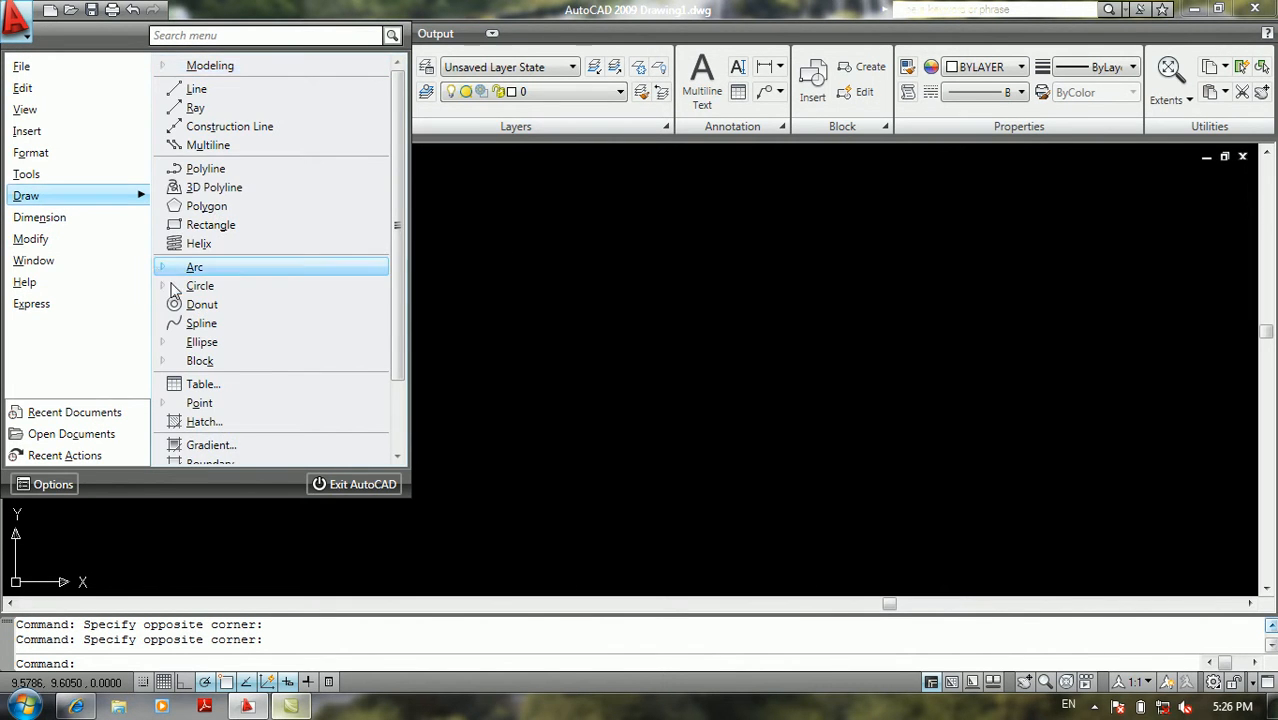
{"action": "scroll", "coordinate": [250, 395], "scroll_direction": "down", "scroll_amount": 2}
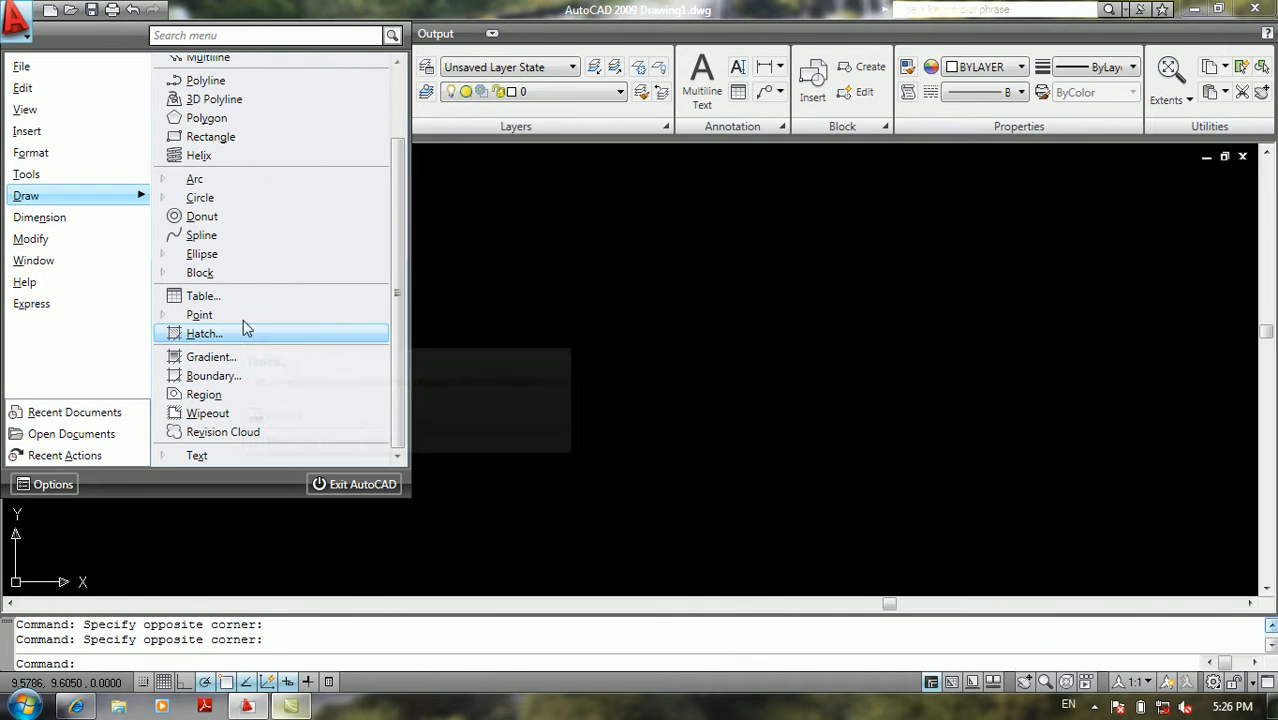
{"action": "left_click", "coordinate": [730, 227]}
{"action": "left_click", "coordinate": [322, 377]}
{"action": "left_click", "coordinate": [197, 418]}
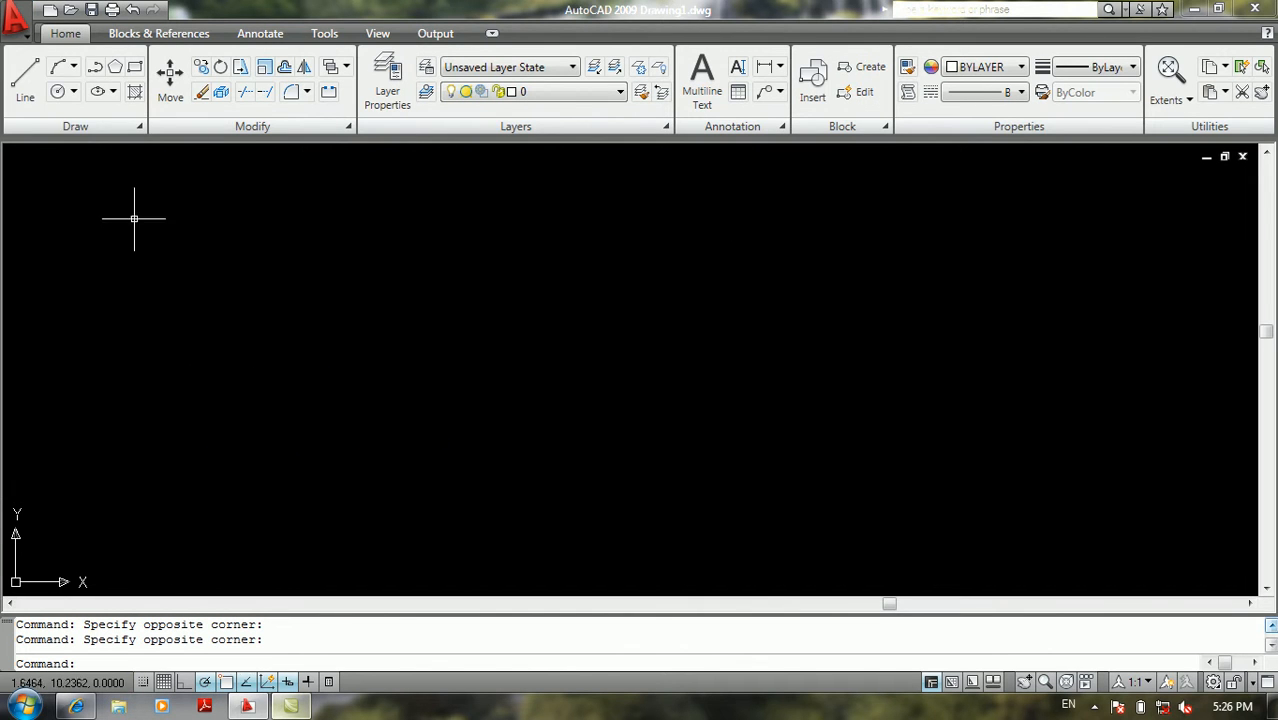
{"action": "left_click", "coordinate": [136, 127]}
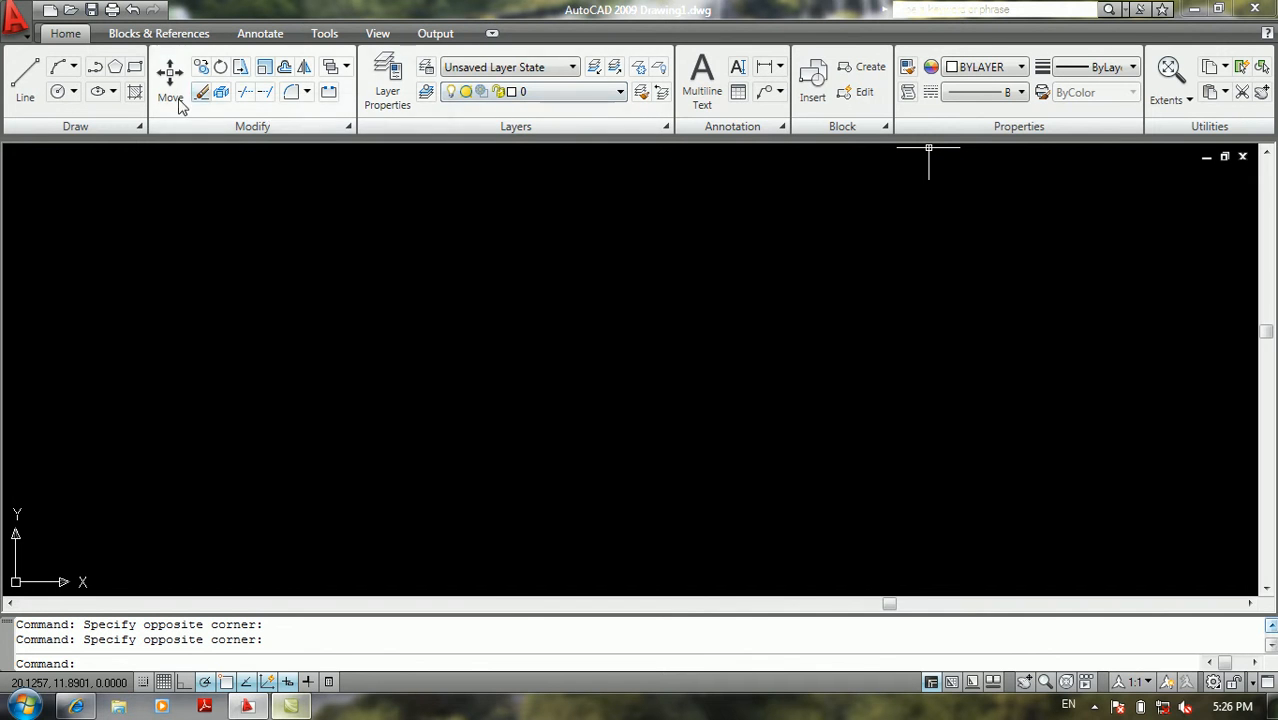
{"action": "left_click", "coordinate": [322, 33]}
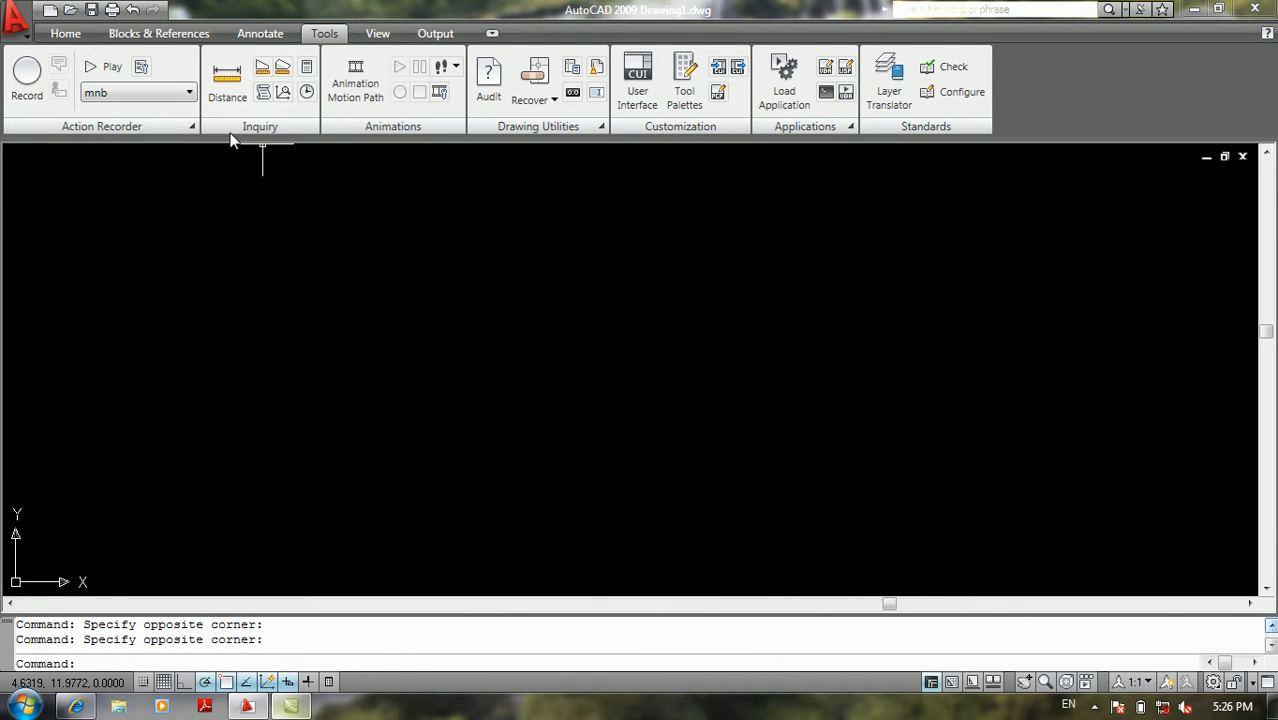
{"action": "left_click", "coordinate": [68, 34]}
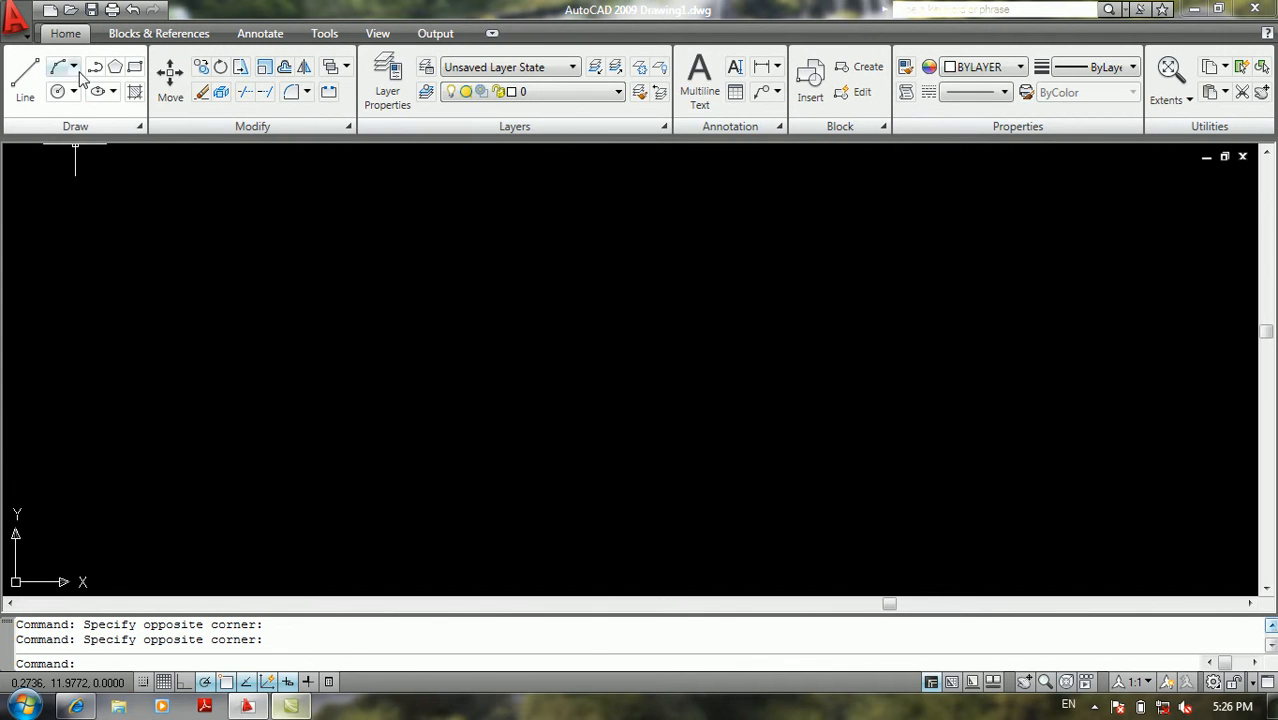
{"action": "left_click", "coordinate": [137, 127]}
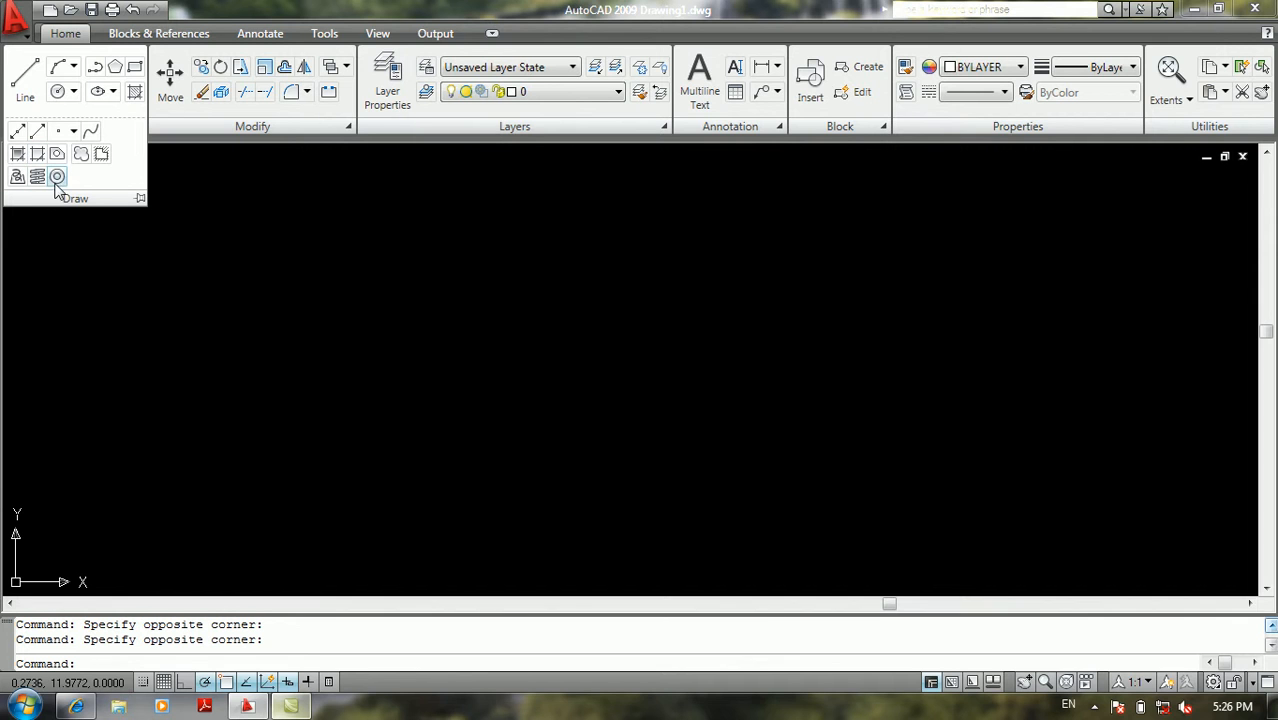
{"action": "left_click", "coordinate": [307, 196]}
{"action": "left_click", "coordinate": [307, 196]}
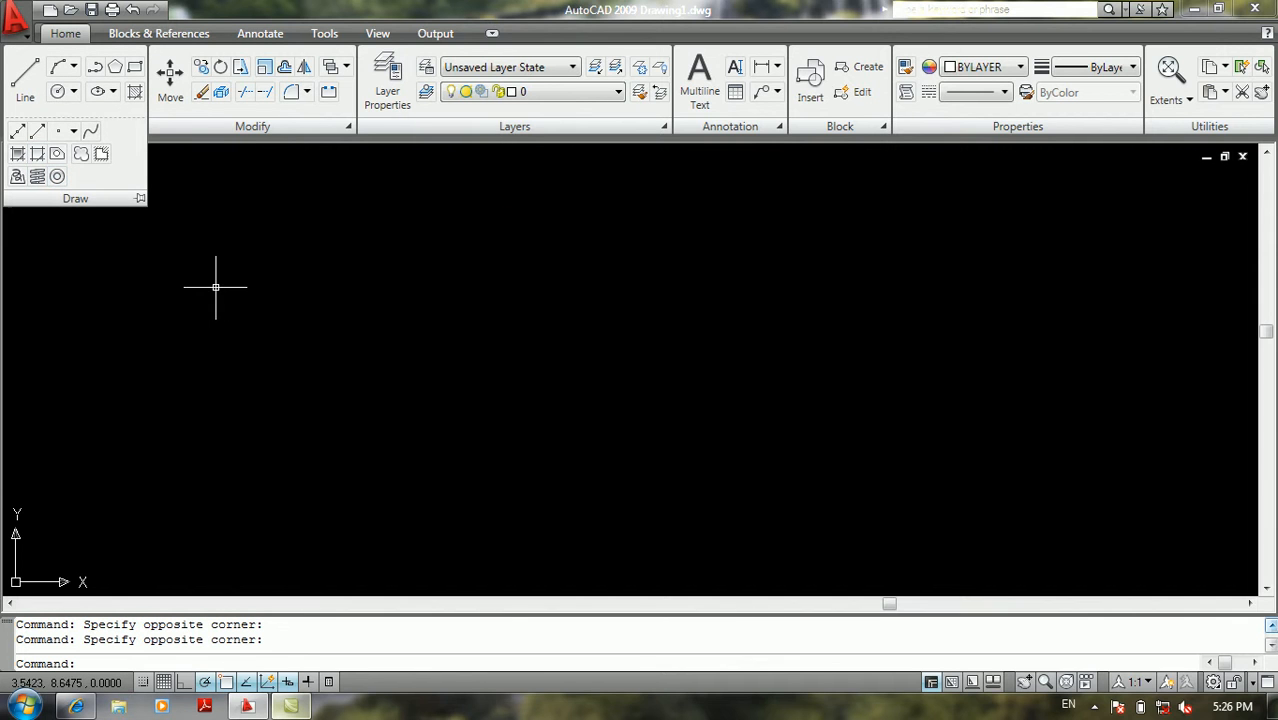
- Review the Insert Table settings and the available table styles, and leave without inserting a table
{"action": "left_click", "coordinate": [744, 96]}
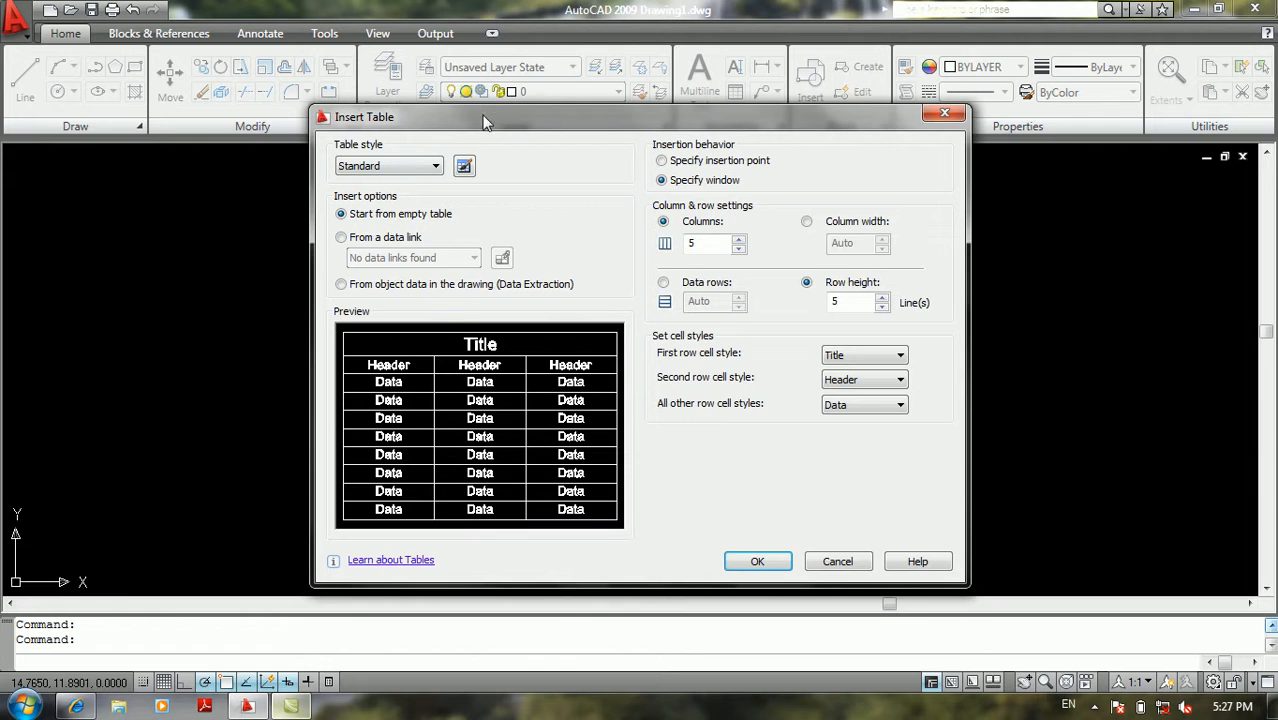
{"action": "left_click_drag", "start_coordinate": [484, 121], "coordinate": [346, 119]}
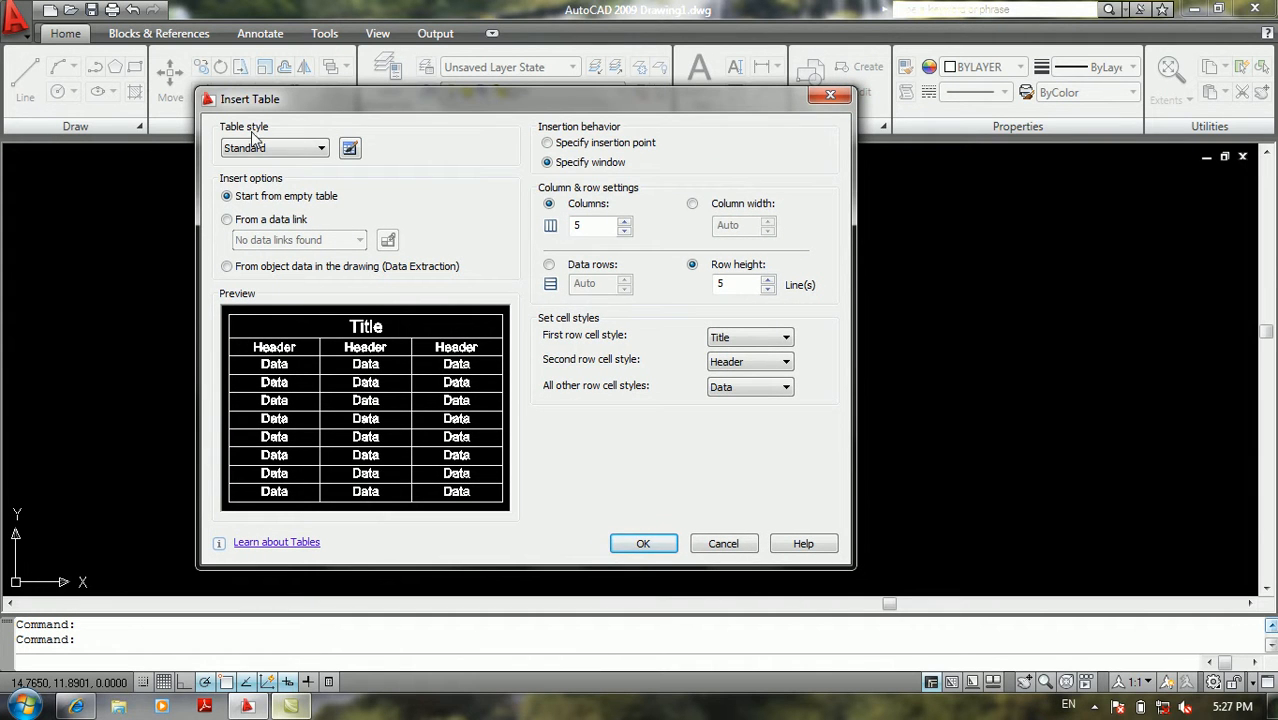
{"action": "left_click", "coordinate": [312, 150]}
{"action": "left_click", "coordinate": [310, 155]}
{"action": "left_click", "coordinate": [310, 152]}
{"action": "left_click", "coordinate": [310, 152]}
{"action": "left_click", "coordinate": [310, 152]}
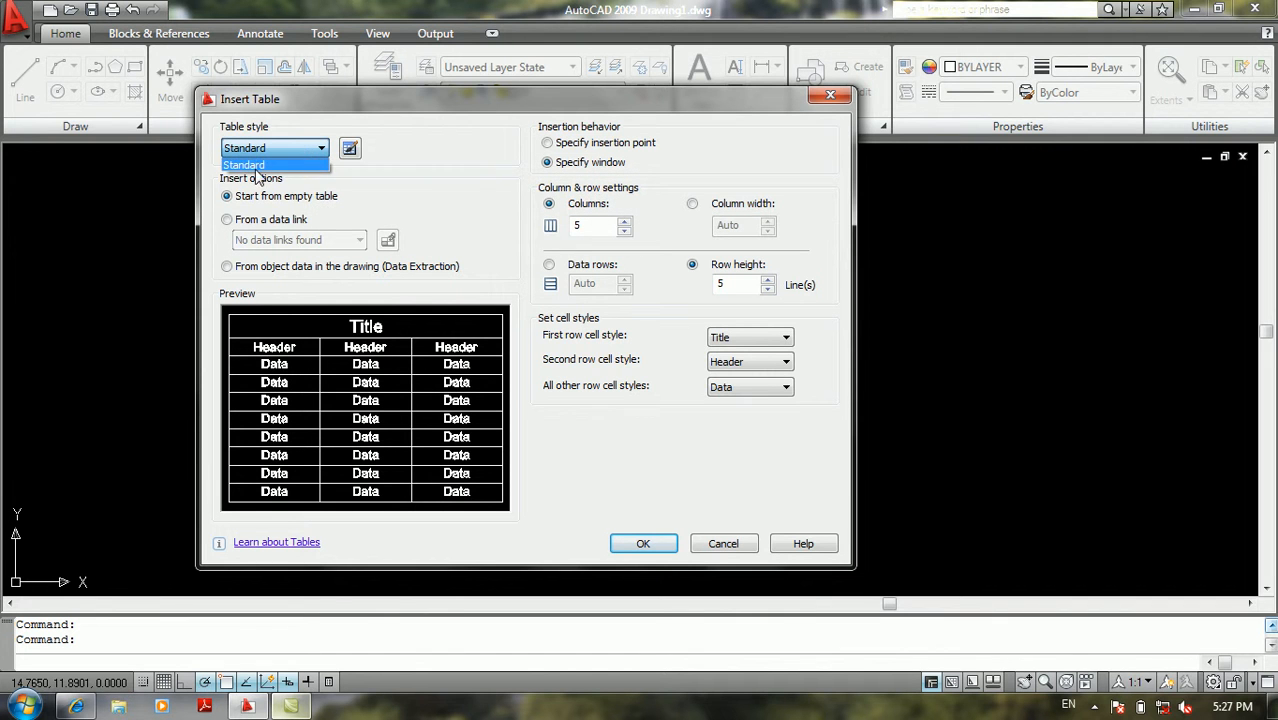
{"action": "left_click", "coordinate": [248, 151]}
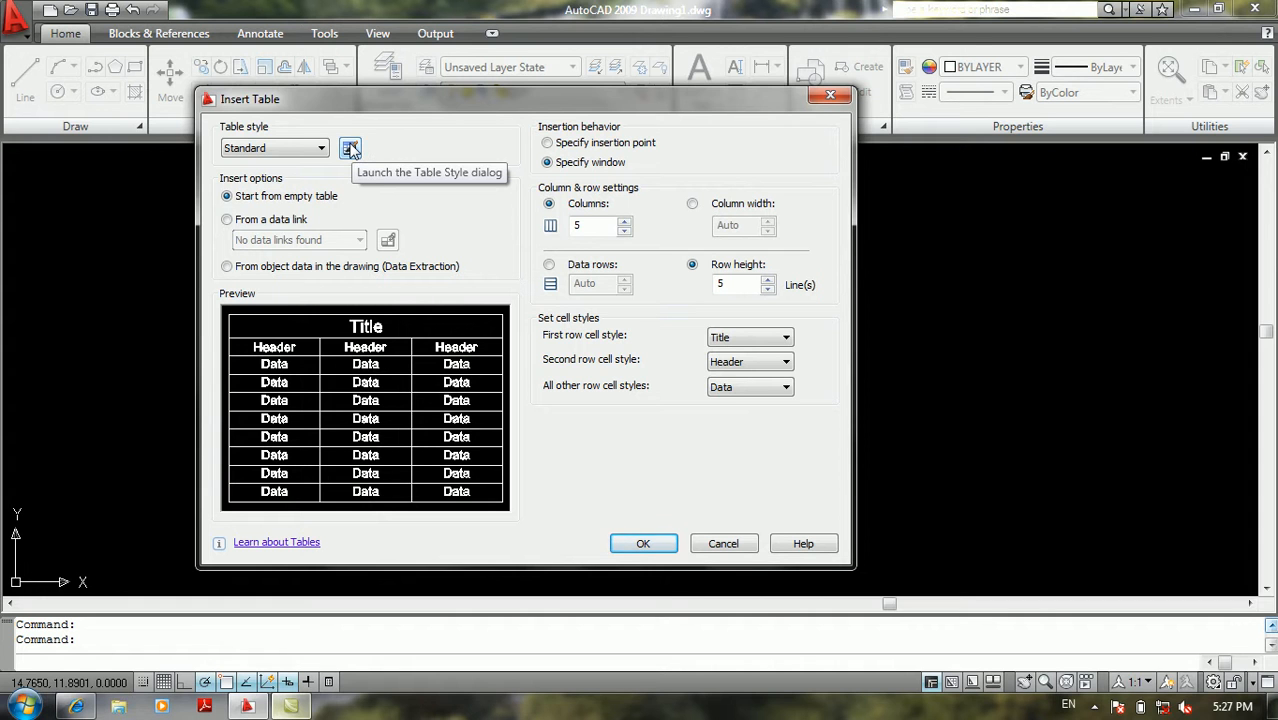
{"action": "left_click", "coordinate": [350, 148]}
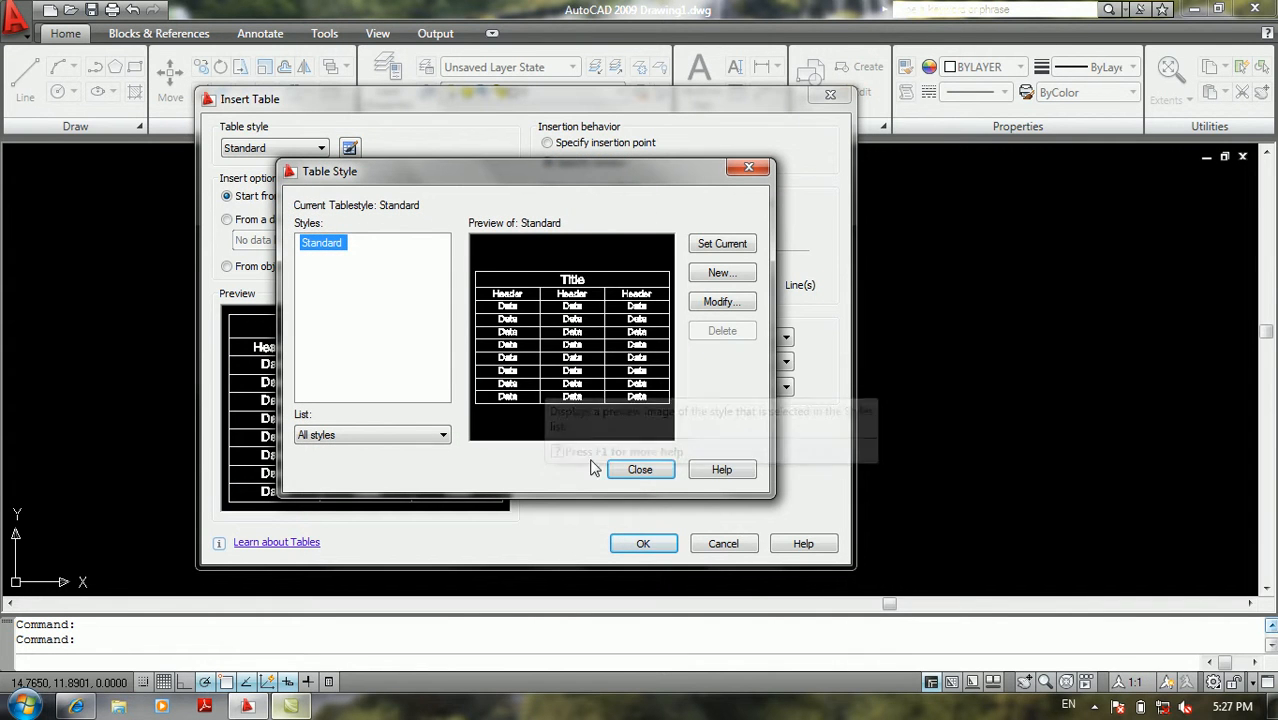
{"action": "left_click", "coordinate": [640, 470]}
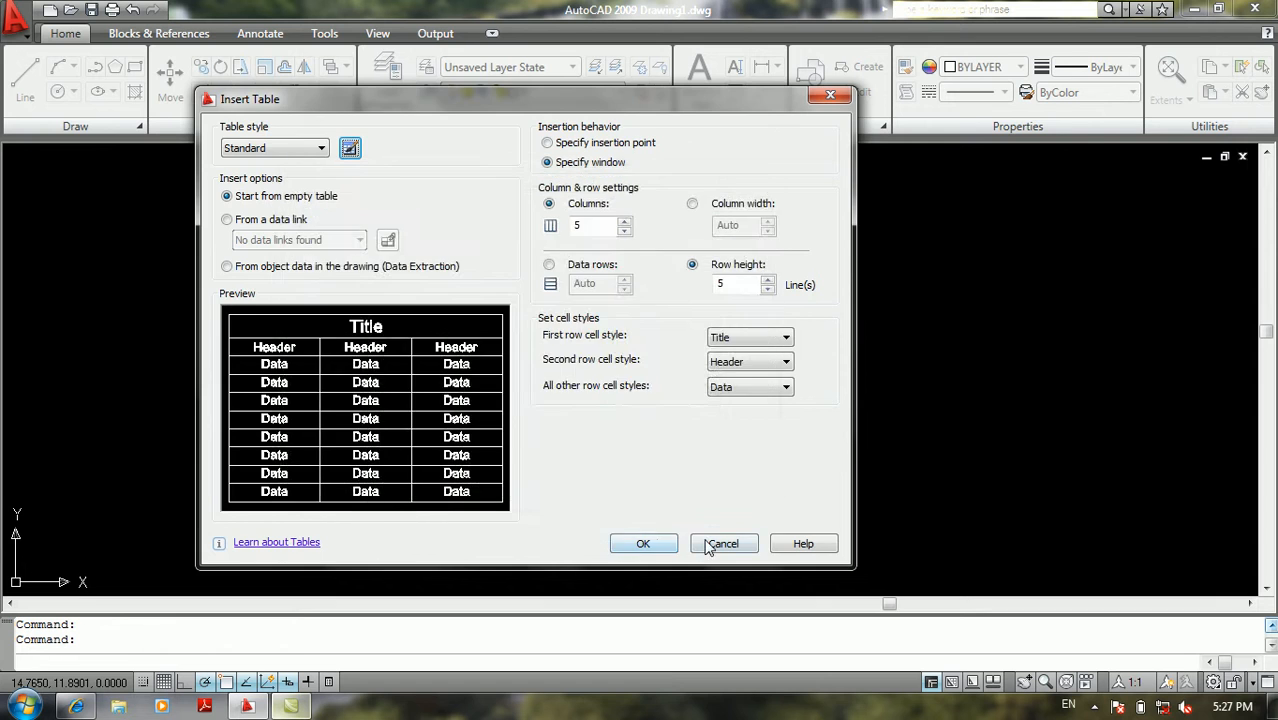
{"action": "left_click", "coordinate": [643, 543]}
- Create a new table style named nm based on the Standard style and open its settings
{"action": "left_click", "coordinate": [16, 22]}
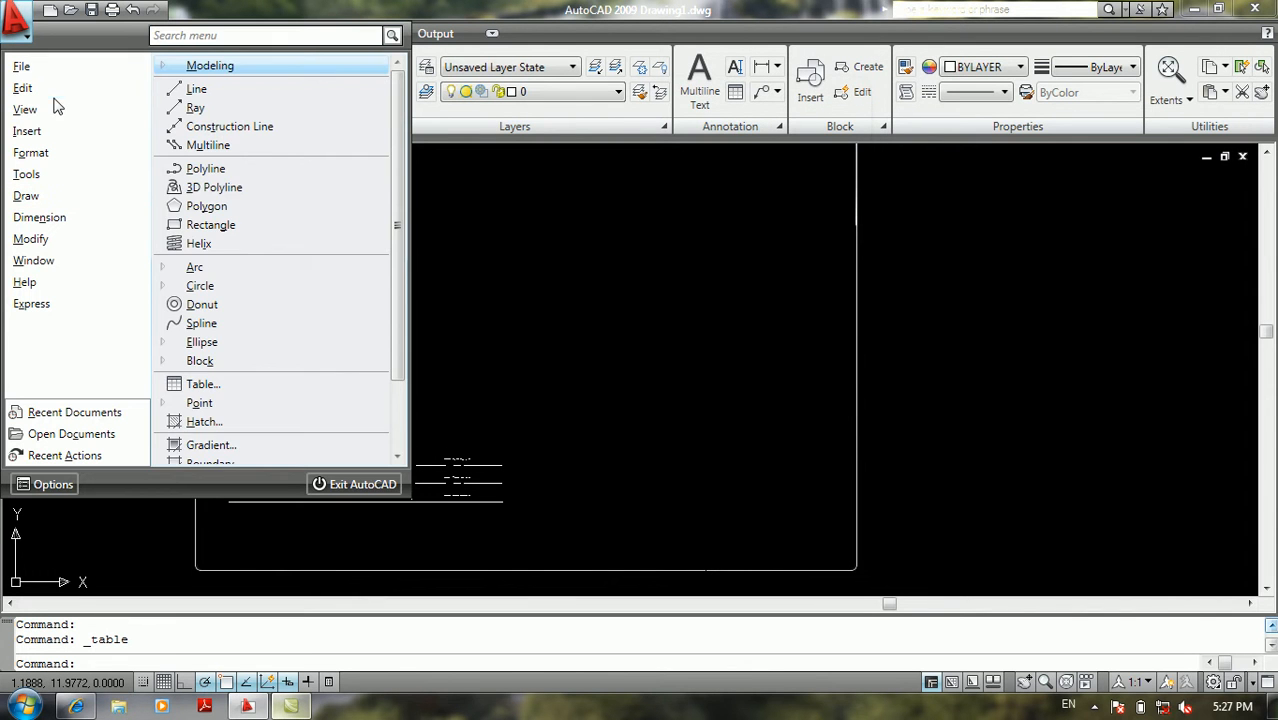
{"action": "mouse_move", "coordinate": [63, 165]}
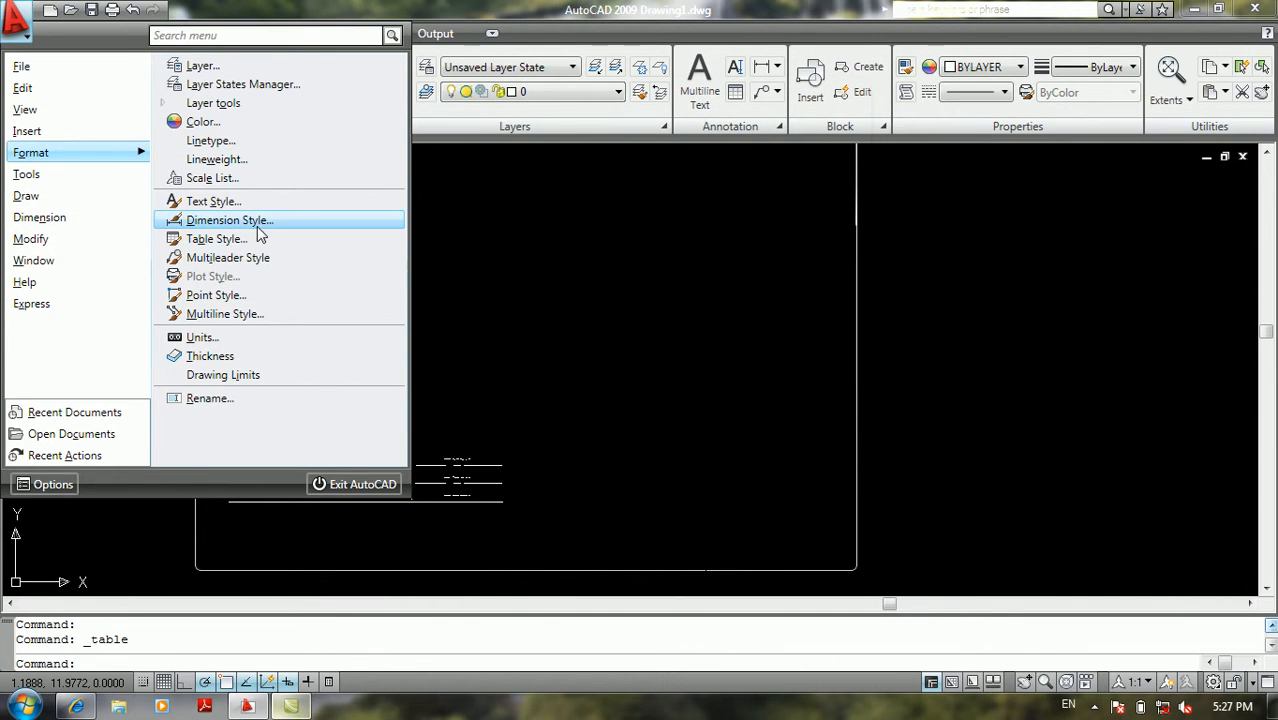
{"action": "left_click", "coordinate": [237, 250]}
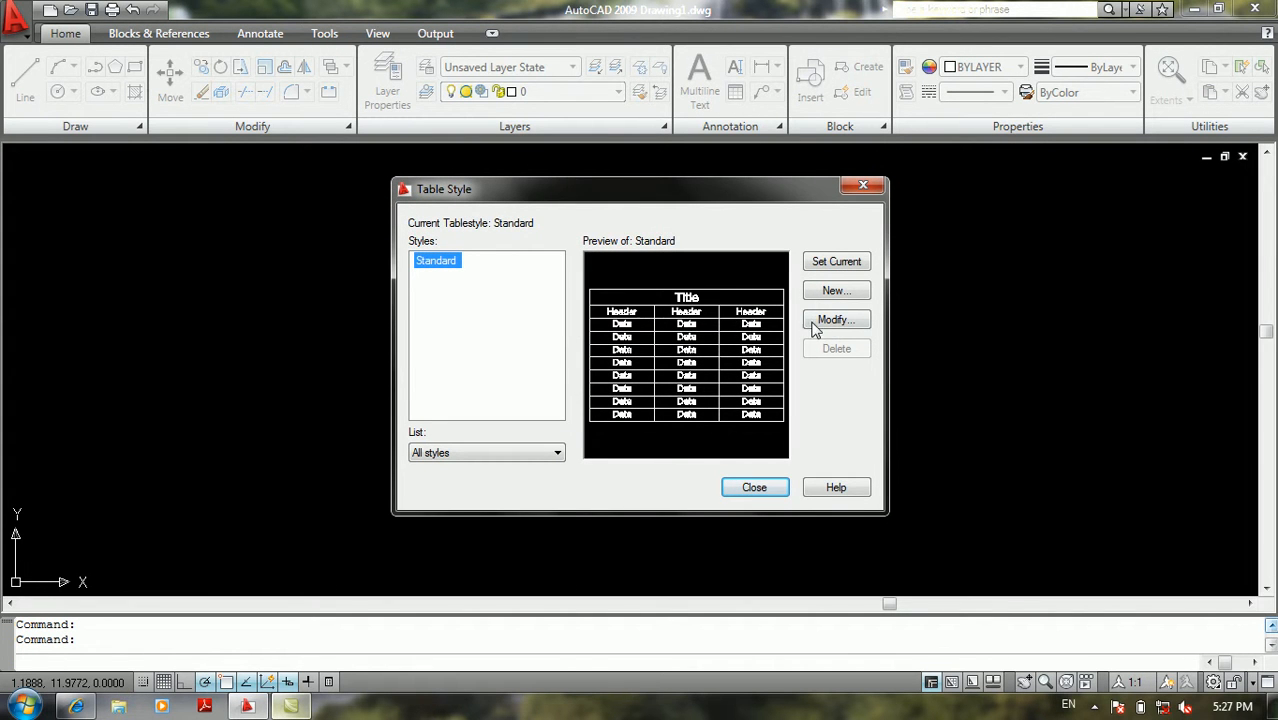
{"action": "left_click", "coordinate": [845, 298]}
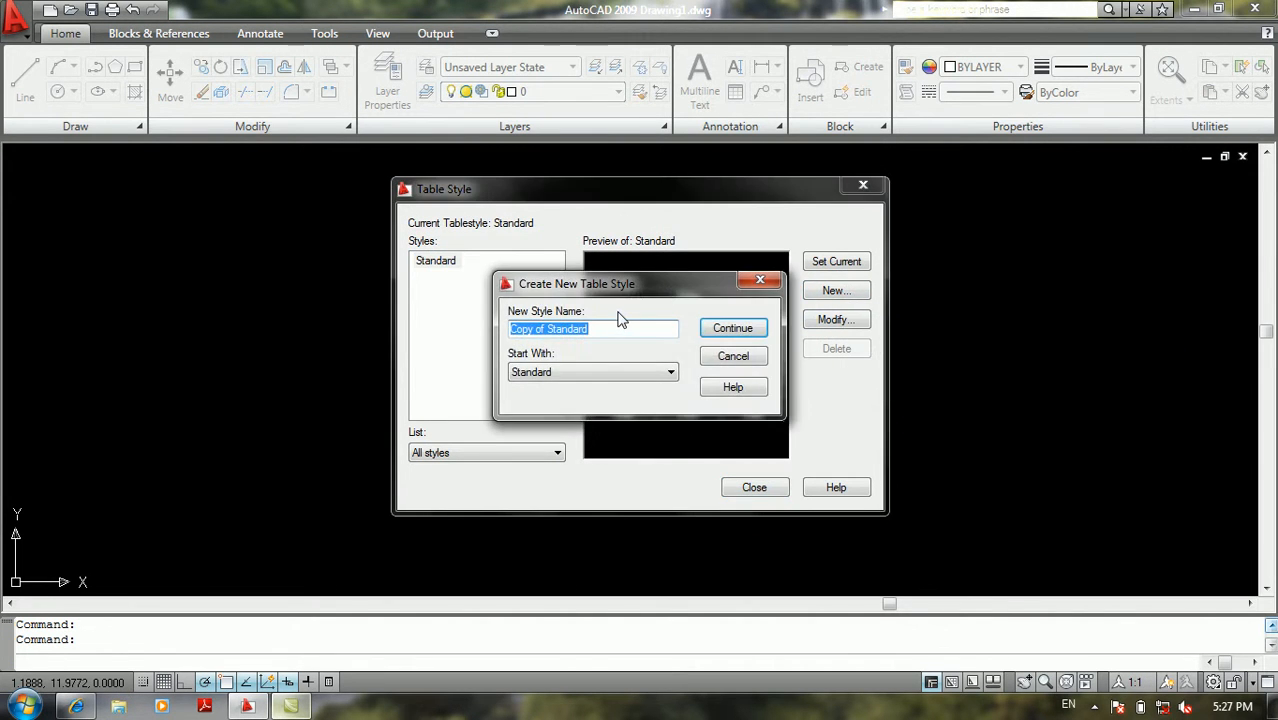
{"action": "type", "text": "nm"}
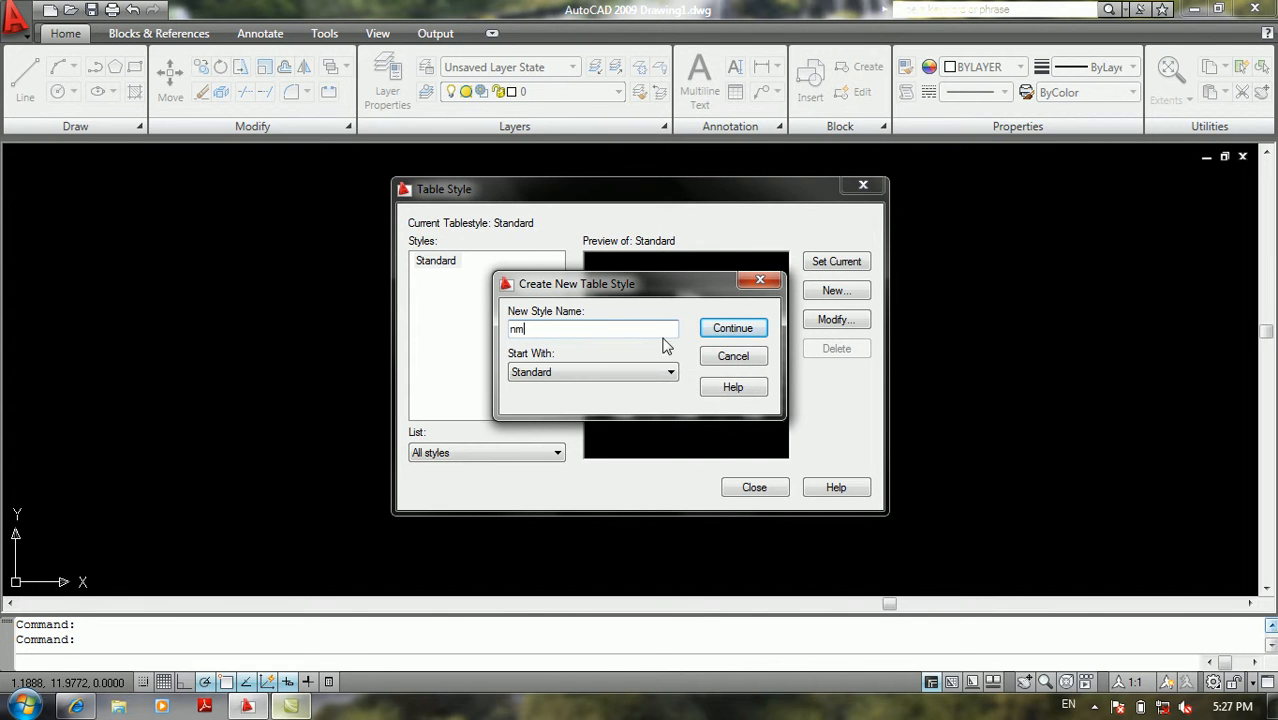
{"action": "left_click", "coordinate": [708, 330]}
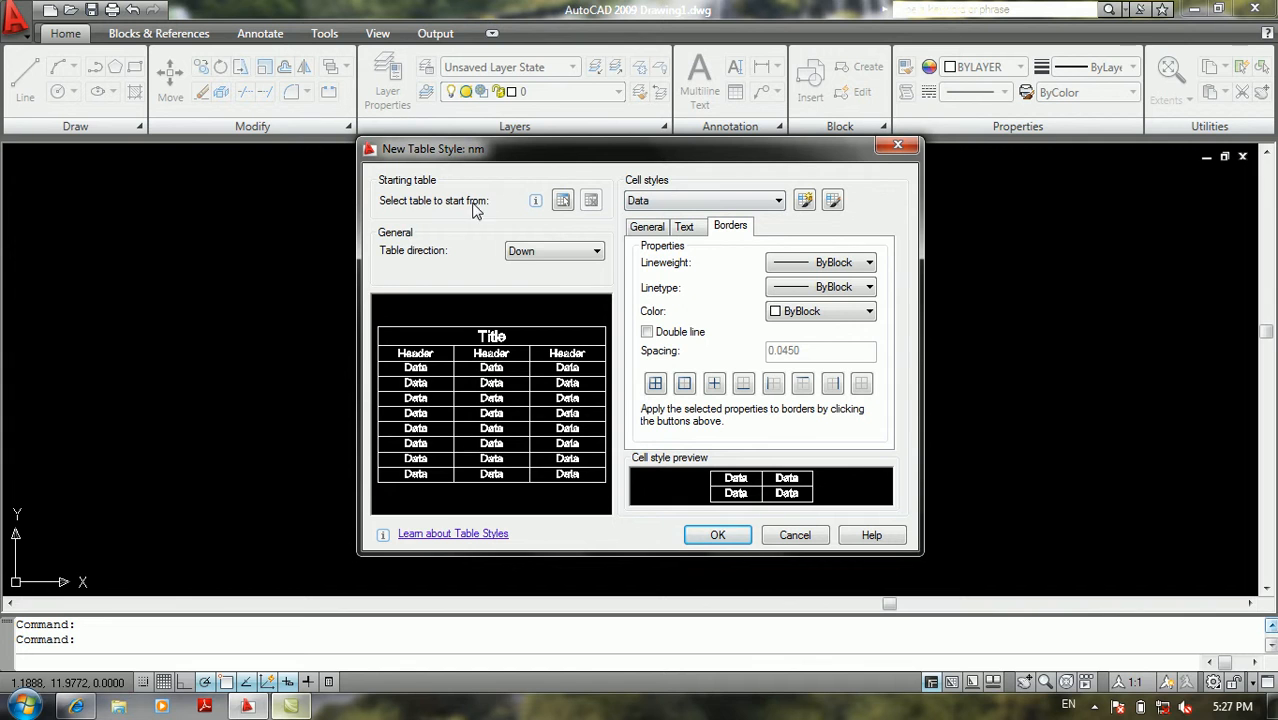
- Try to pick an existing table in the drawing as the starting table for the nm style
{"action": "left_click", "coordinate": [563, 201]}
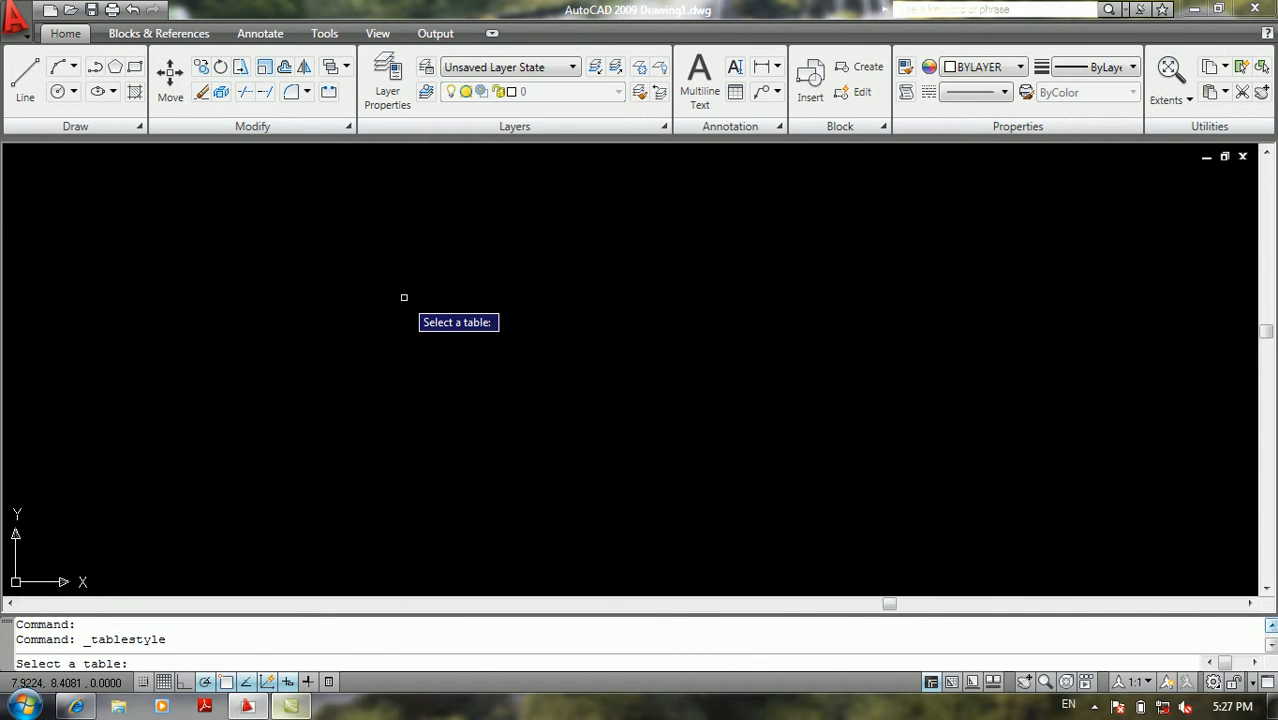
{"action": "left_click", "coordinate": [289, 298]}
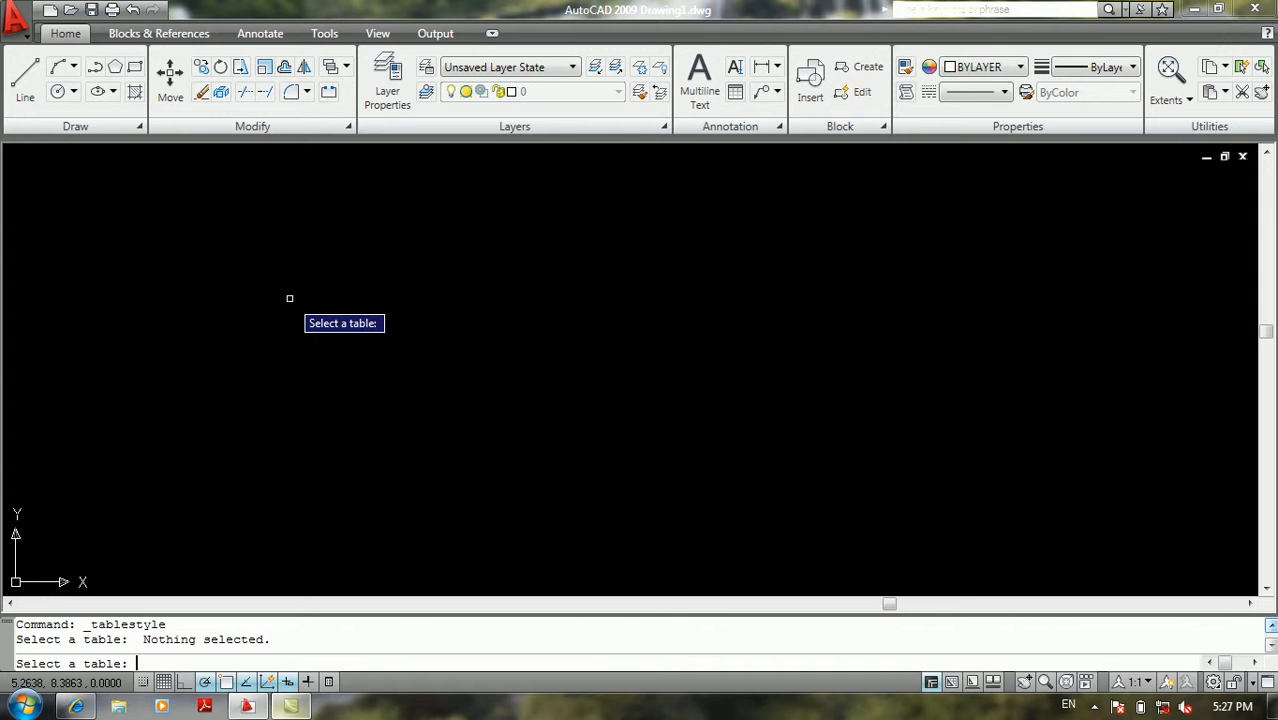
{"action": "key", "text": "Escape"}
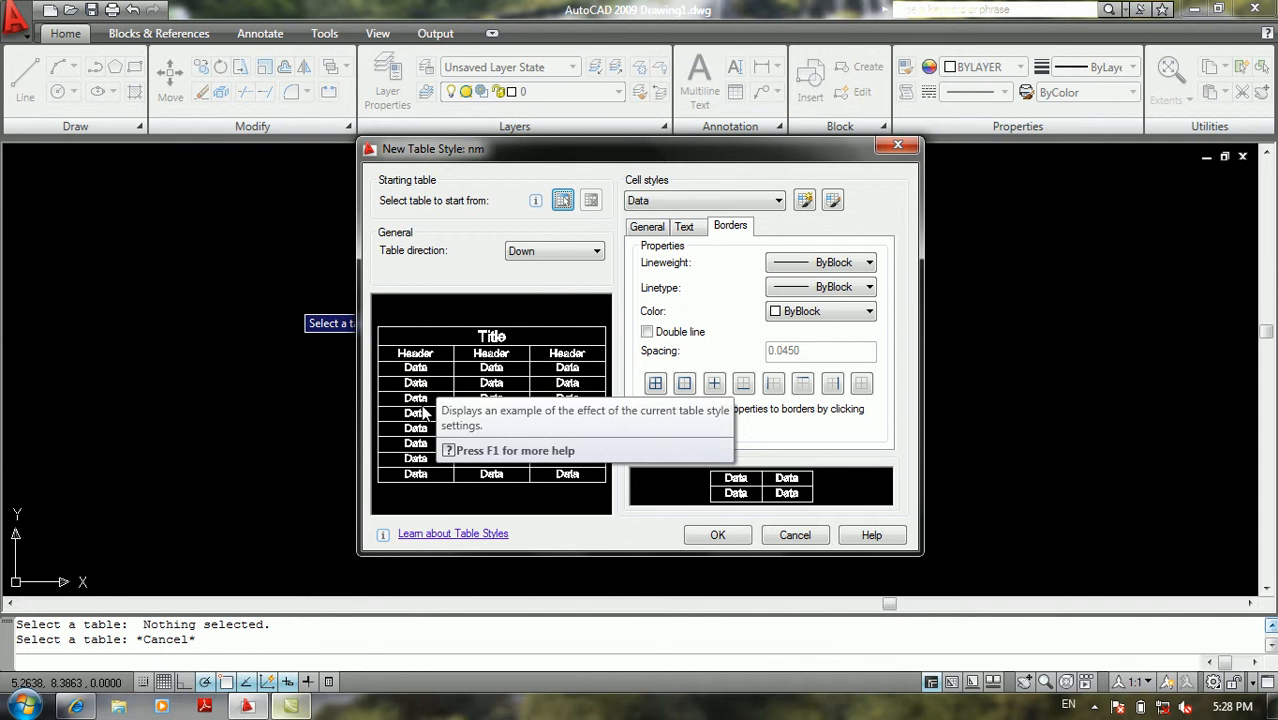
- Preview the nm style with the table direction set to Up and return the direction to Down
{"action": "left_click", "coordinate": [537, 252]}
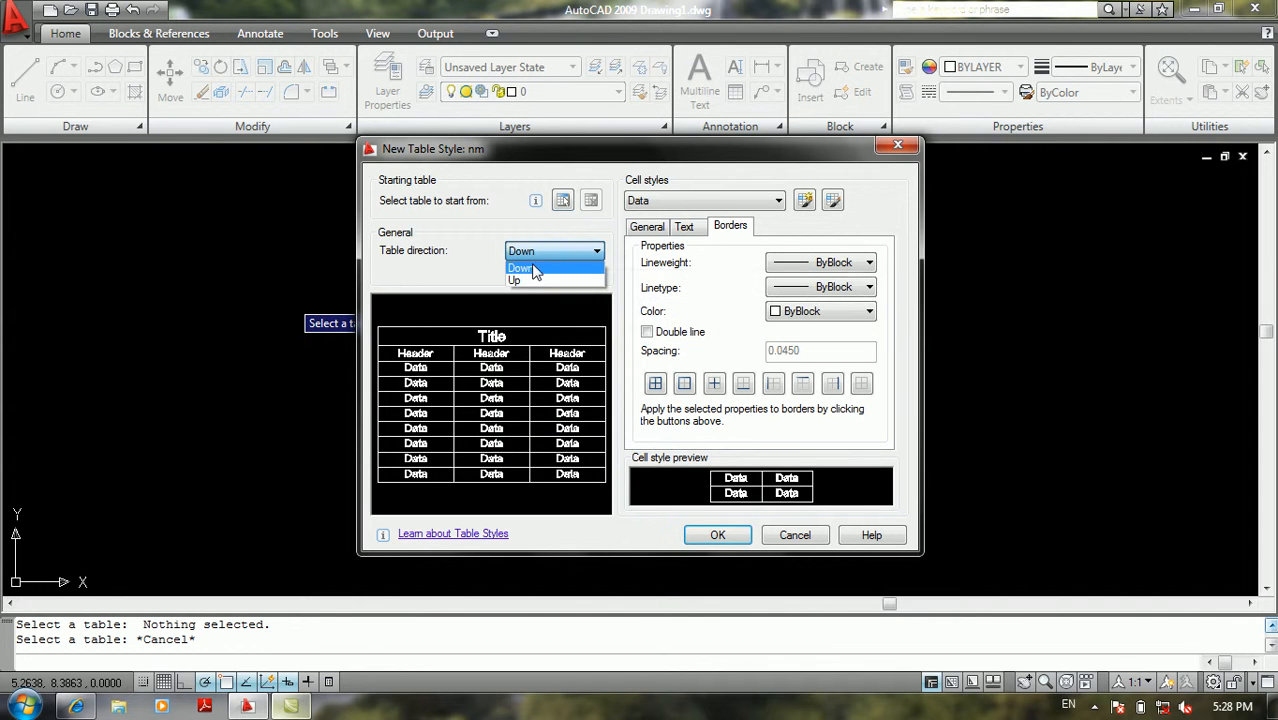
{"action": "left_click", "coordinate": [521, 279]}
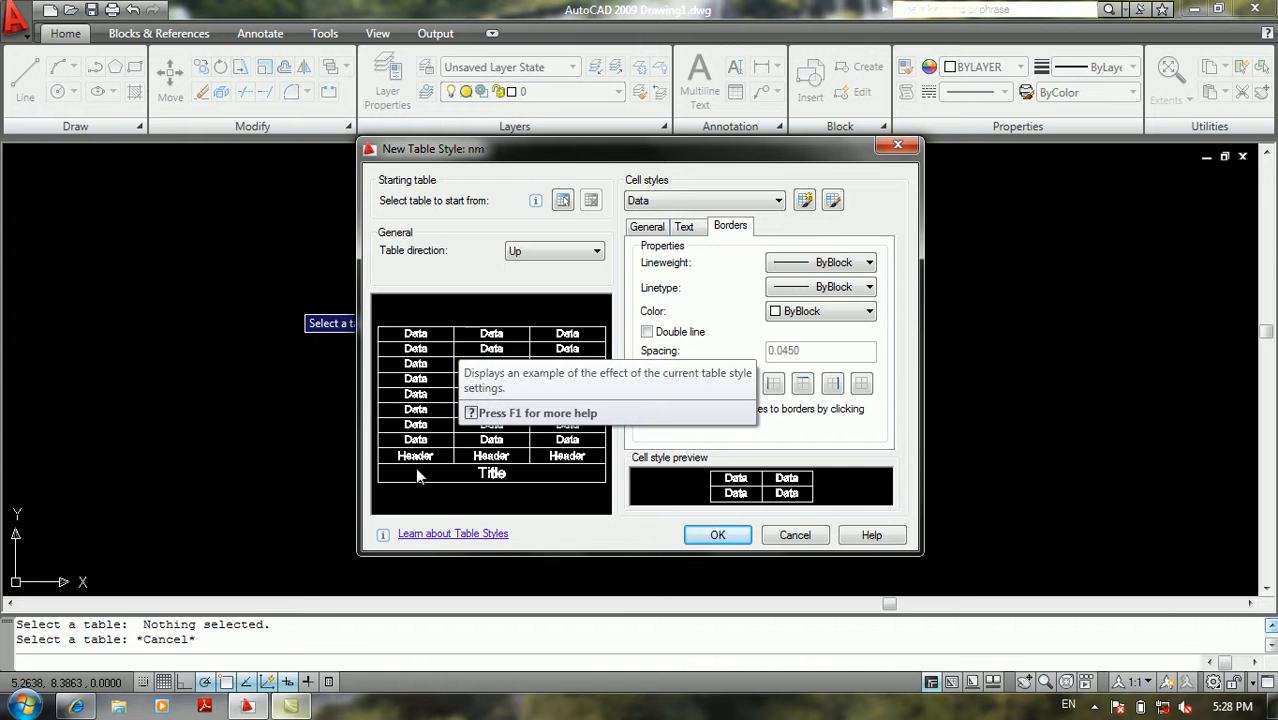
{"action": "left_click", "coordinate": [596, 251]}
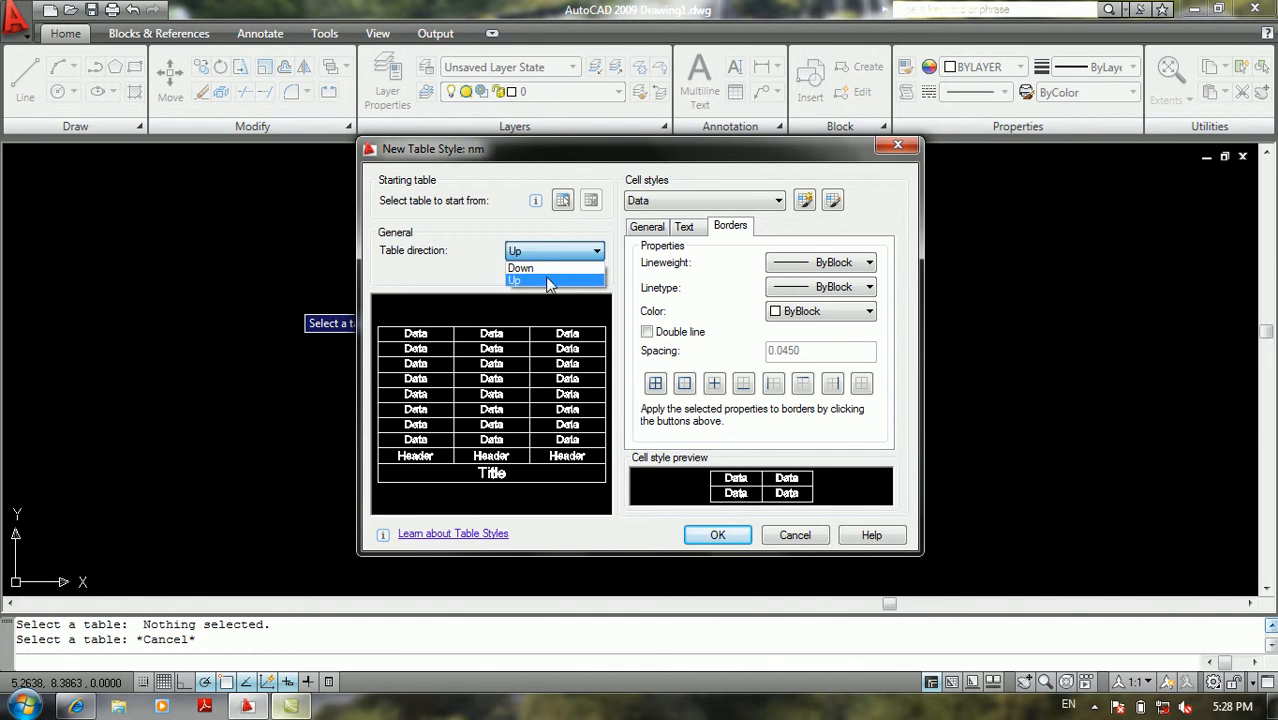
{"action": "left_click", "coordinate": [547, 270]}
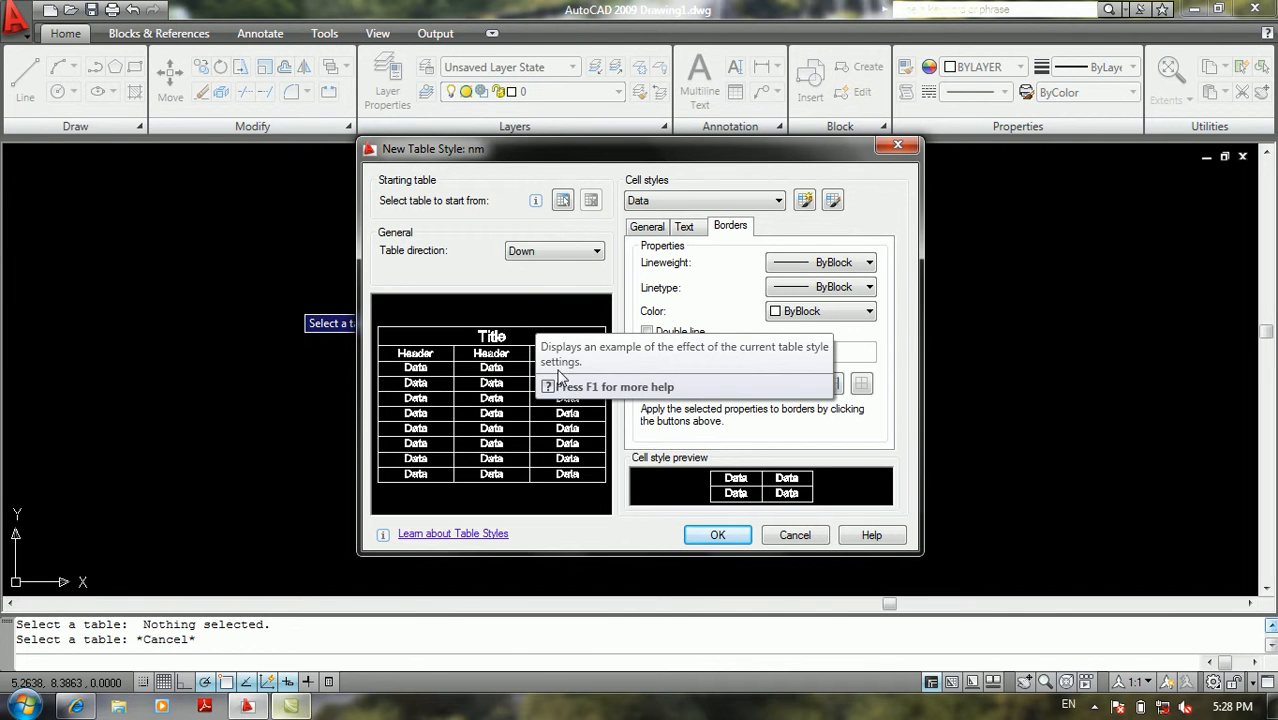
- Set the fill color of the Title cell style to Yellow in the nm table style
{"action": "left_click", "coordinate": [718, 203]}
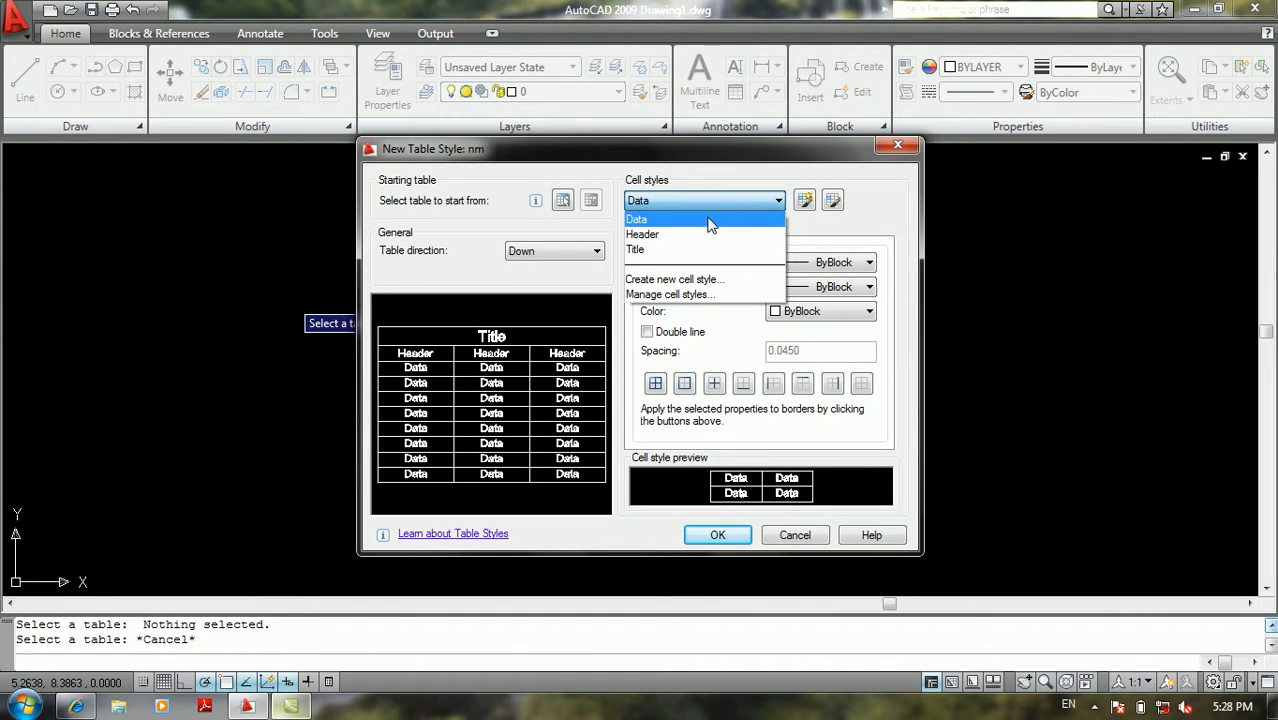
{"action": "left_click", "coordinate": [660, 250]}
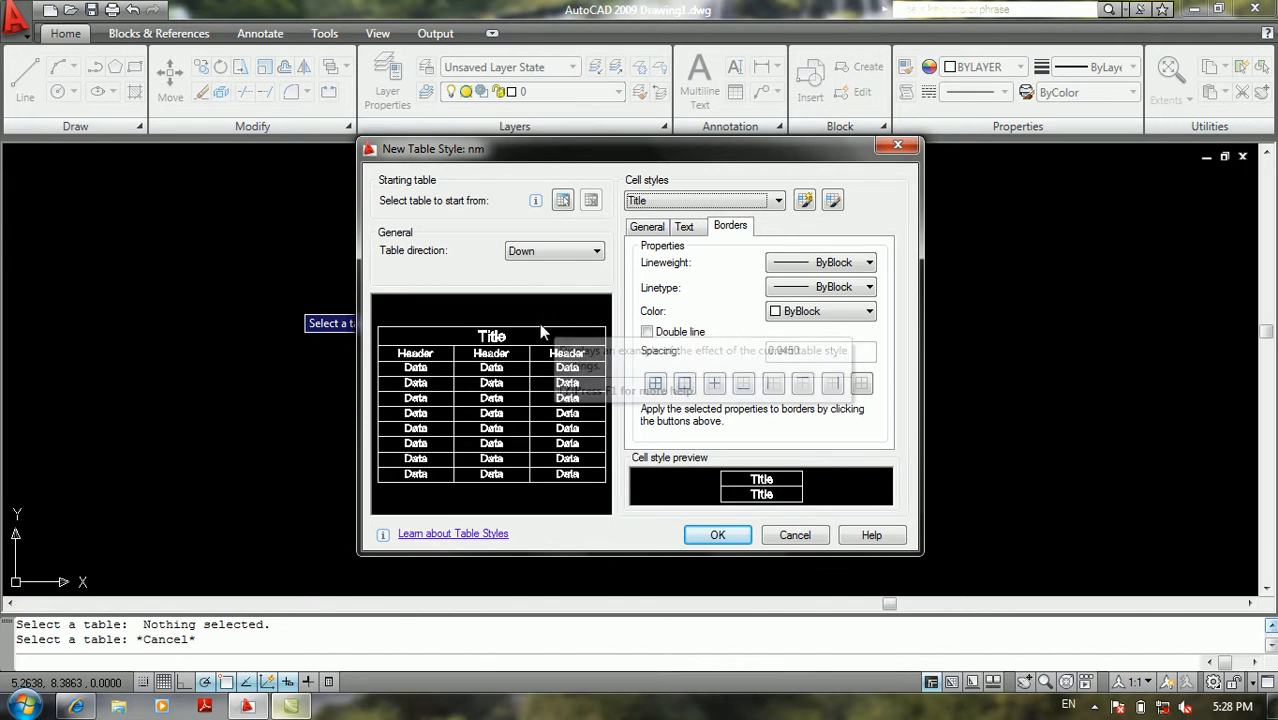
{"action": "left_click", "coordinate": [648, 227]}
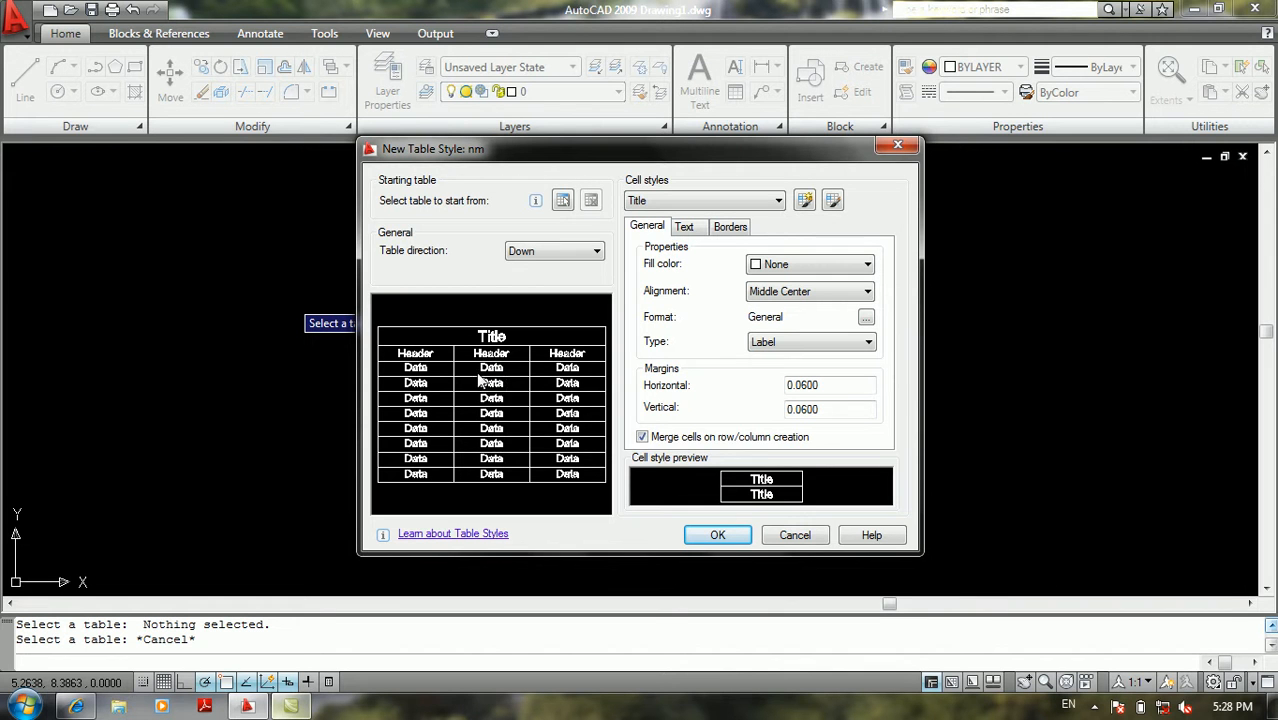
{"action": "left_click", "coordinate": [840, 265]}
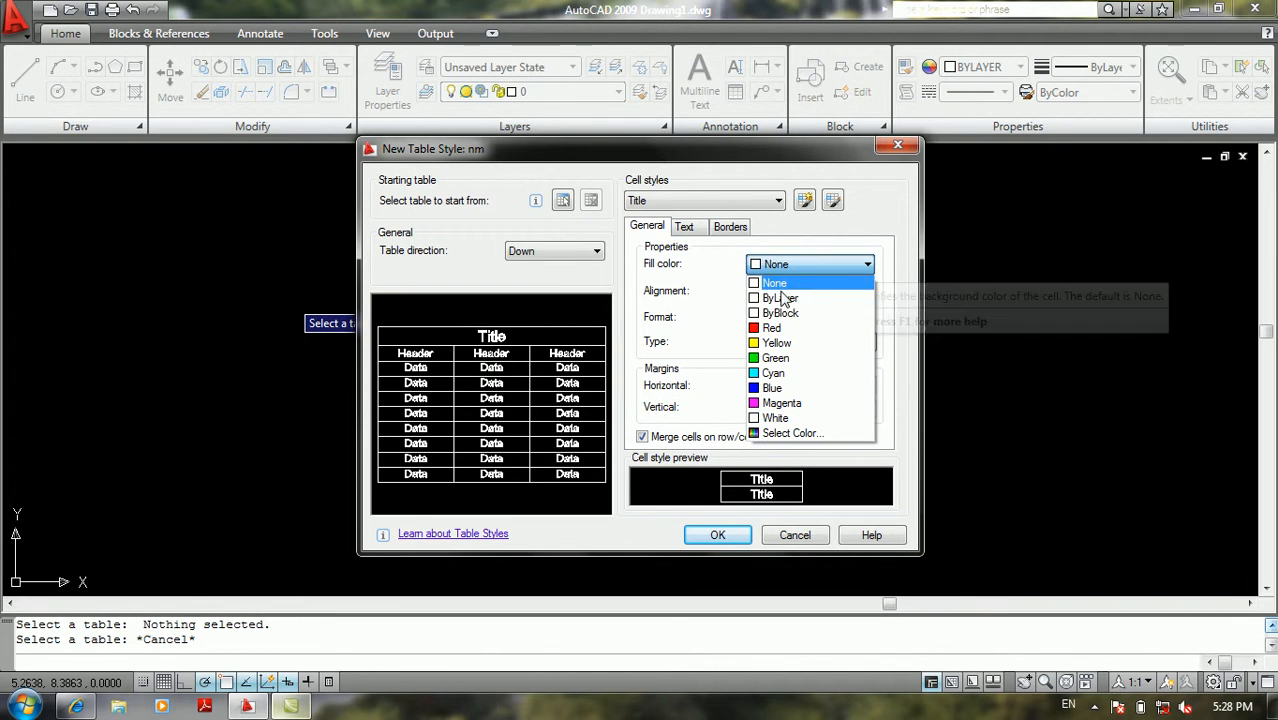
{"action": "left_click", "coordinate": [786, 343]}
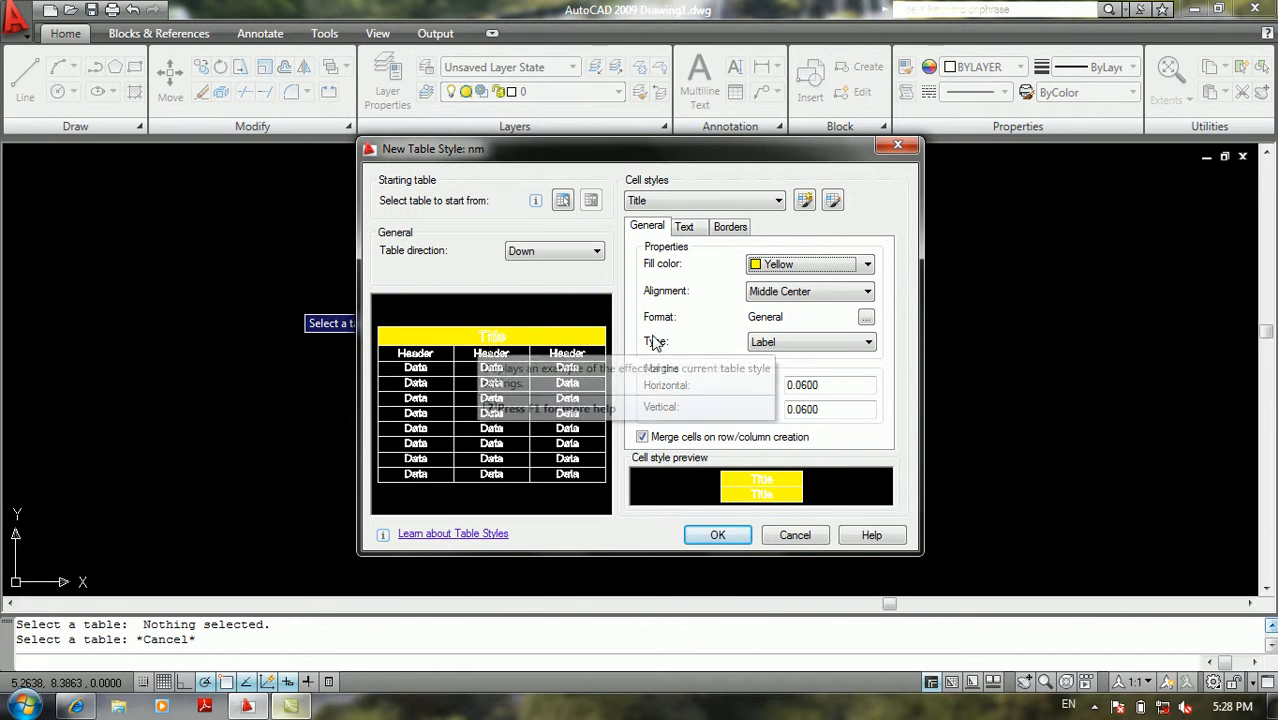
- Try Top Left alignment for the Title cell style and return the alignment to Middle Center
{"action": "left_click", "coordinate": [792, 288]}
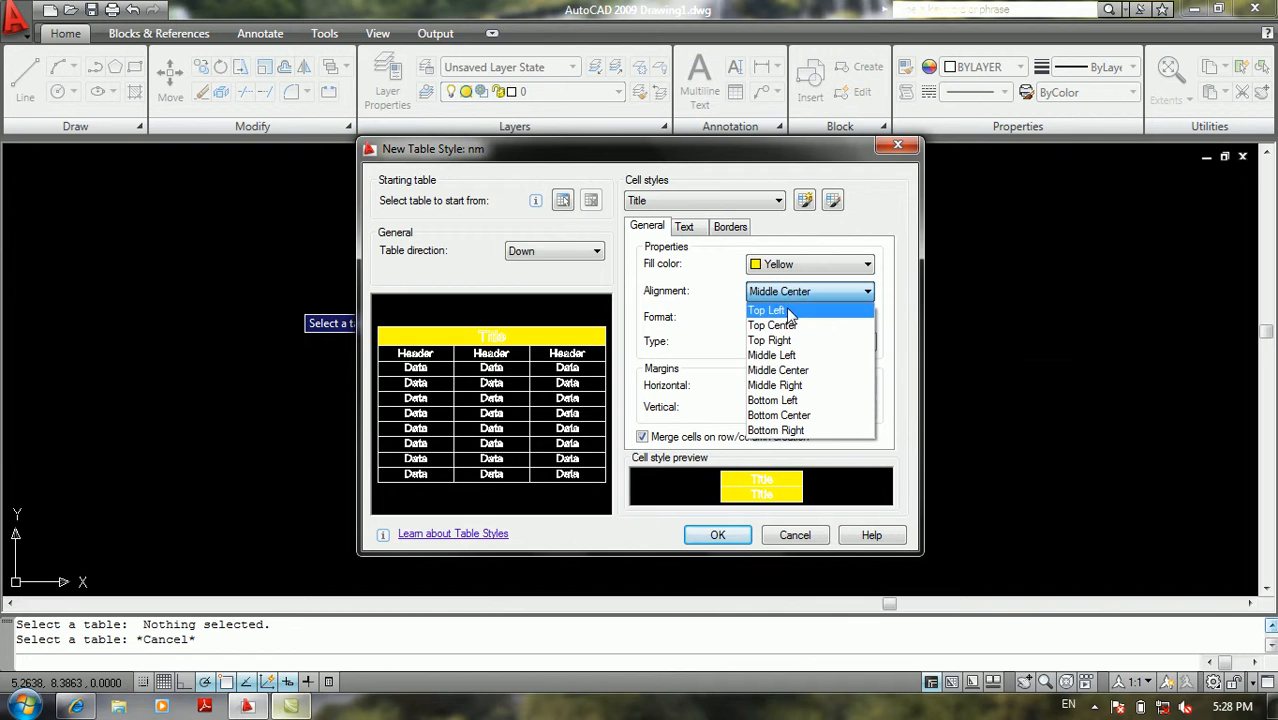
{"action": "left_click", "coordinate": [780, 307]}
{"action": "left_click", "coordinate": [795, 291]}
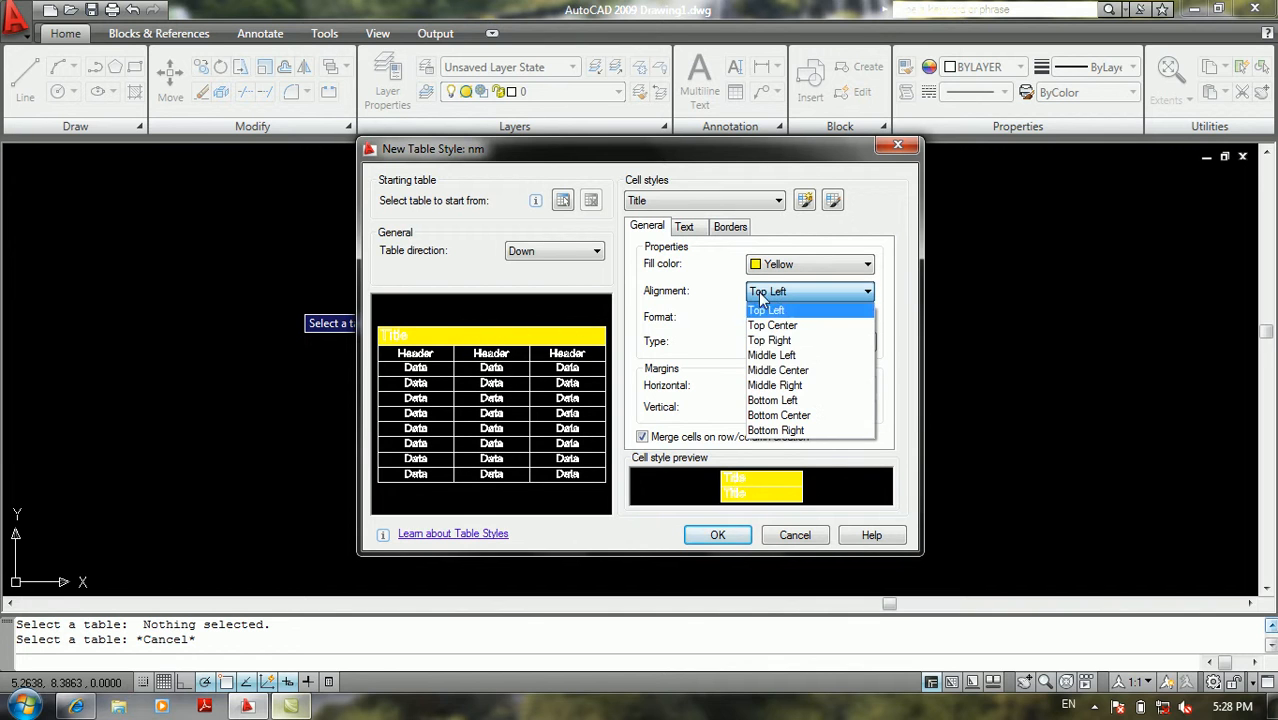
{"action": "left_click", "coordinate": [782, 370]}
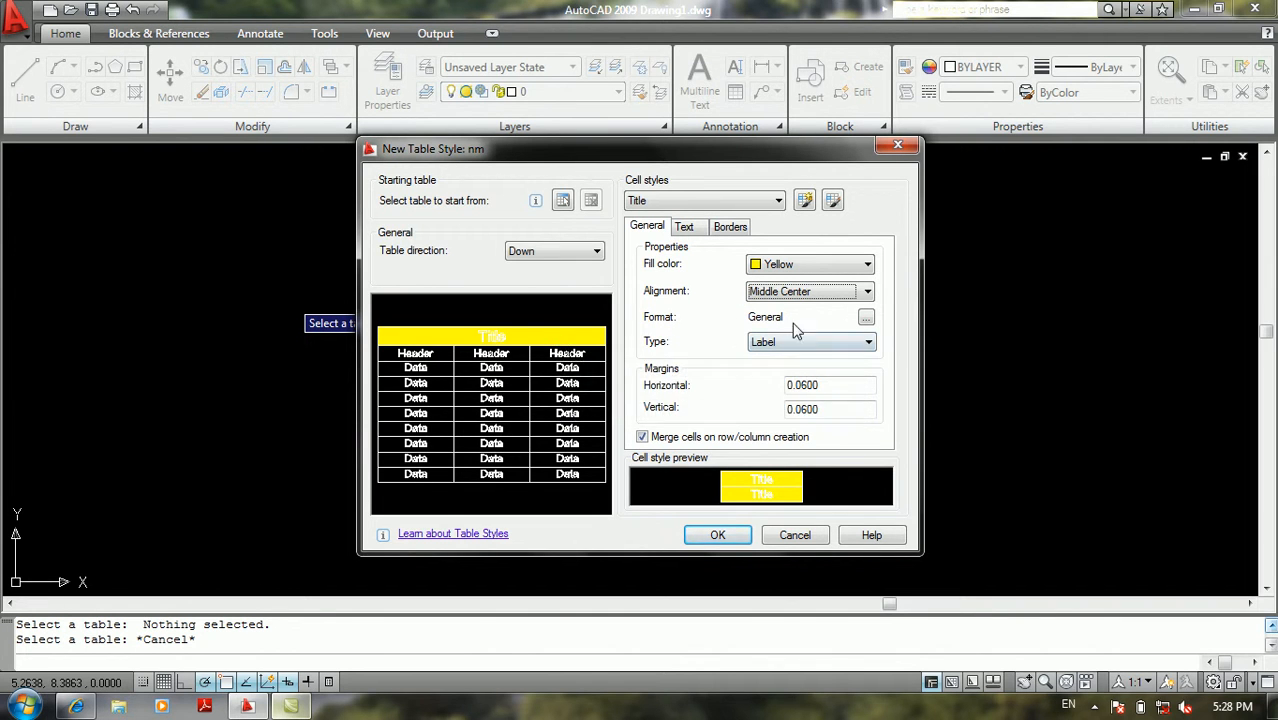
- Examine the Title cell format options for Angle, including Decimal degrees, and for Currency, including the currency symbol choices
{"action": "left_click", "coordinate": [866, 318]}
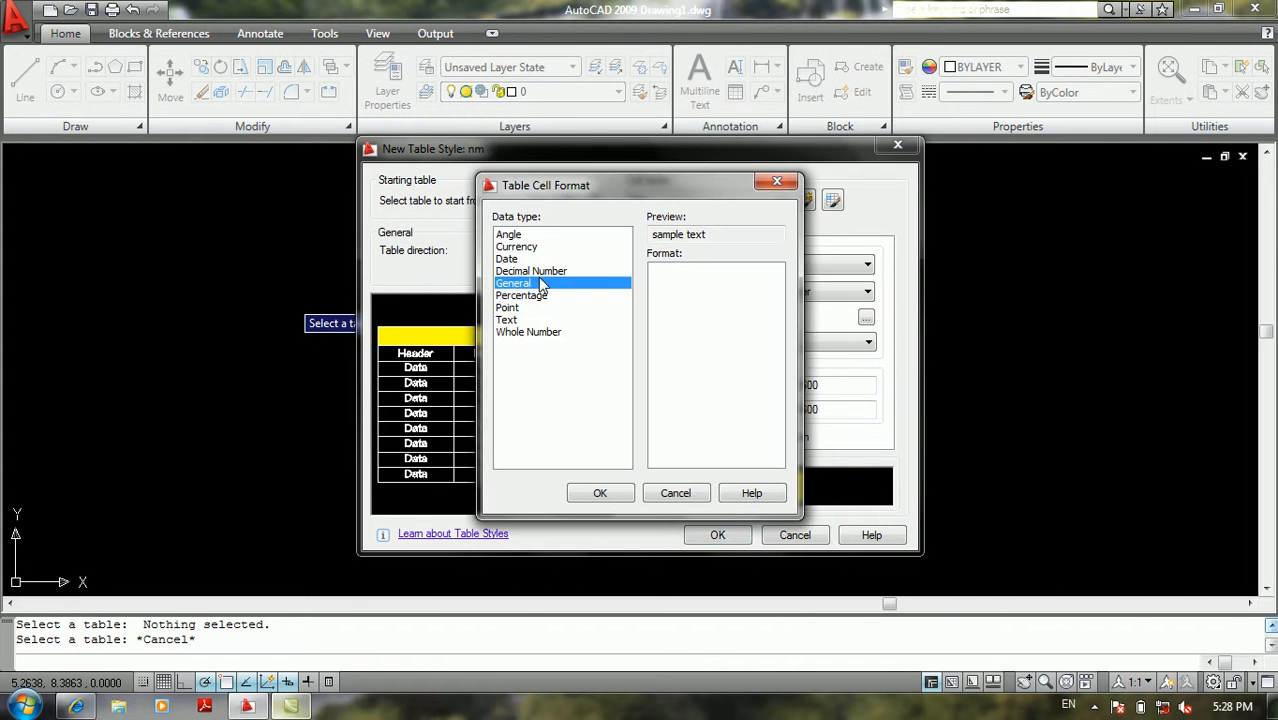
{"action": "left_click", "coordinate": [508, 236]}
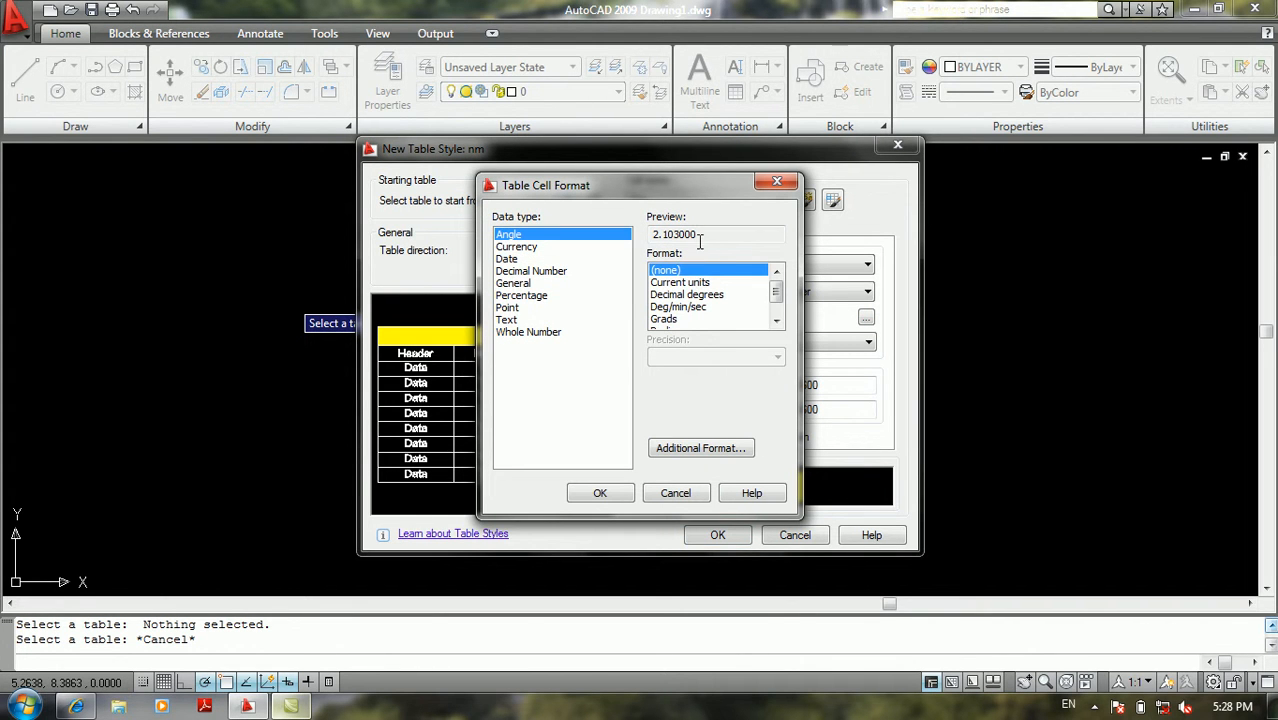
{"action": "left_click", "coordinate": [695, 296]}
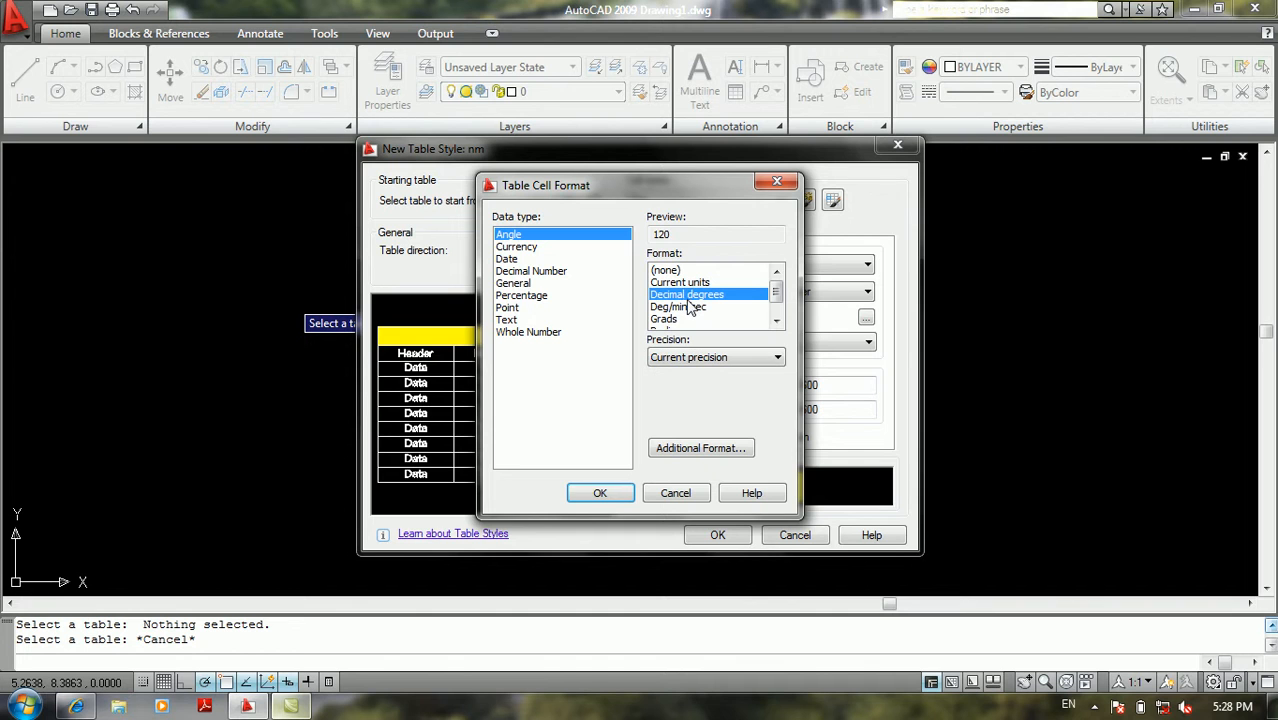
{"action": "left_click", "coordinate": [516, 247]}
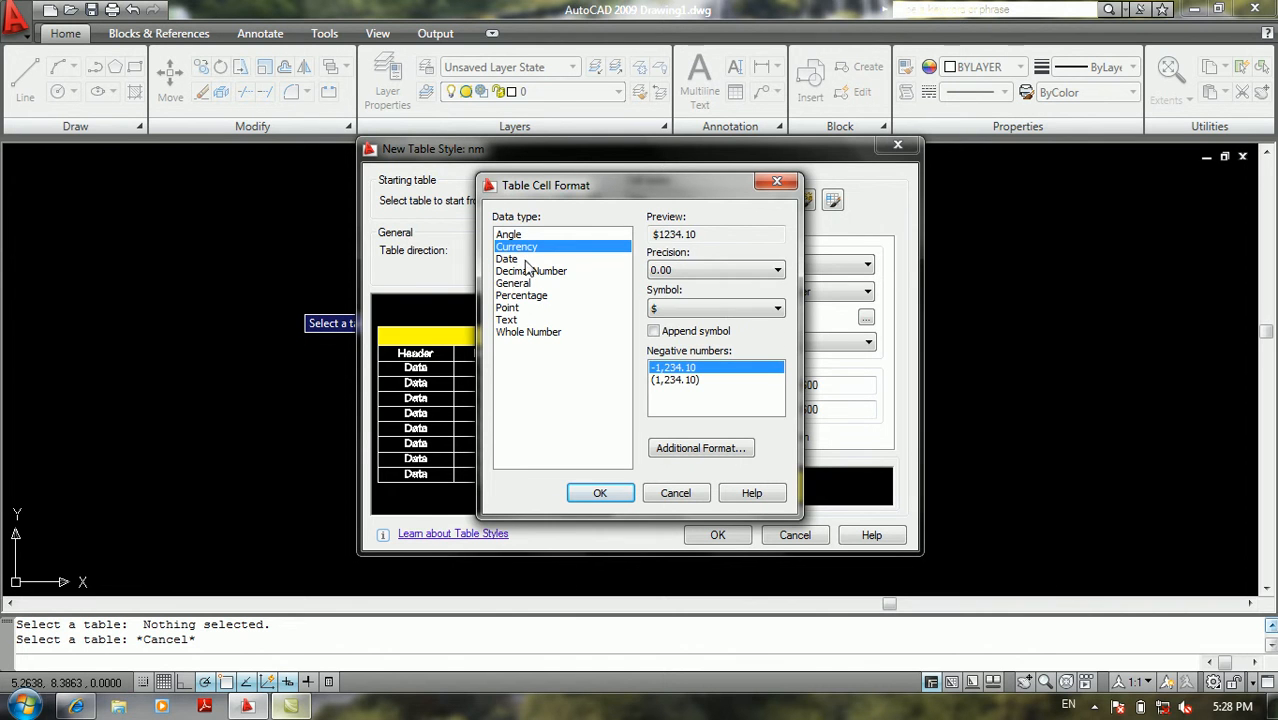
{"action": "left_click", "coordinate": [701, 310]}
{"action": "left_click", "coordinate": [698, 313]}
- Review the format options of the Date, Decimal Number, Percentage, Text and General data types for the Title cell style
{"action": "left_click", "coordinate": [510, 259]}
{"action": "left_click", "coordinate": [519, 273]}
{"action": "left_click", "coordinate": [515, 297]}
{"action": "left_click", "coordinate": [511, 320]}
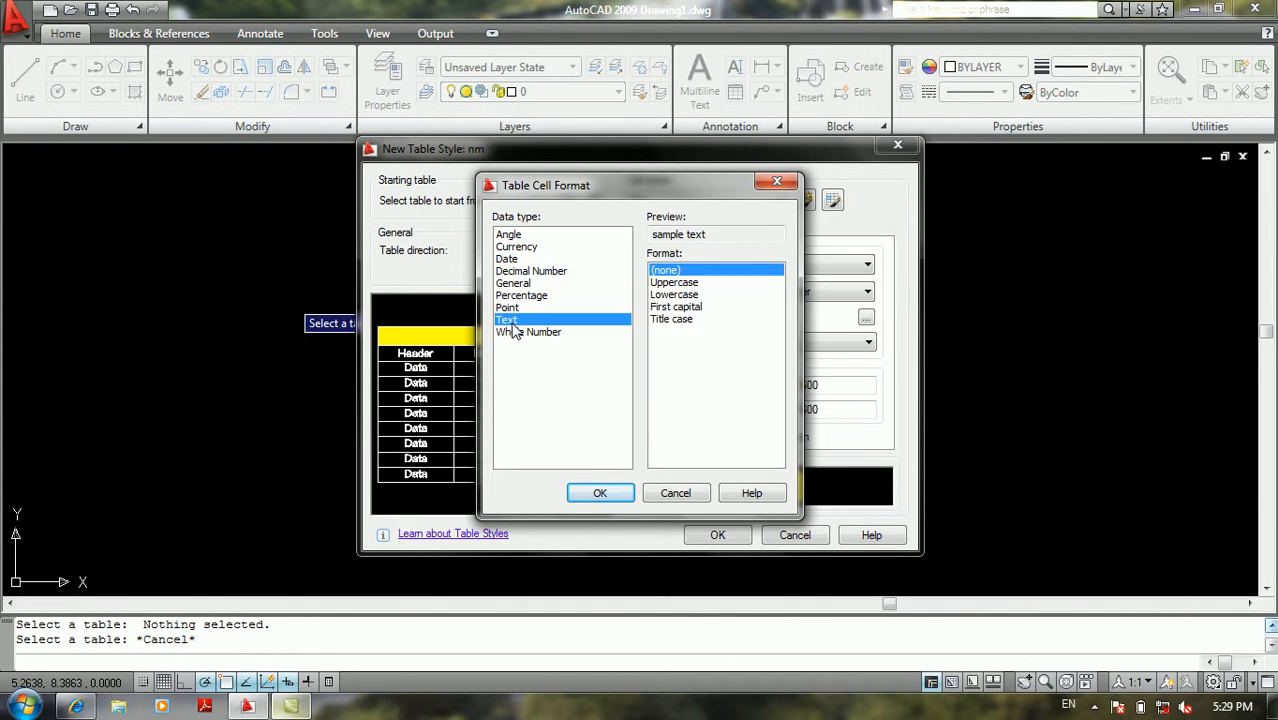
{"action": "left_click", "coordinate": [509, 292]}
{"action": "left_click", "coordinate": [514, 284]}
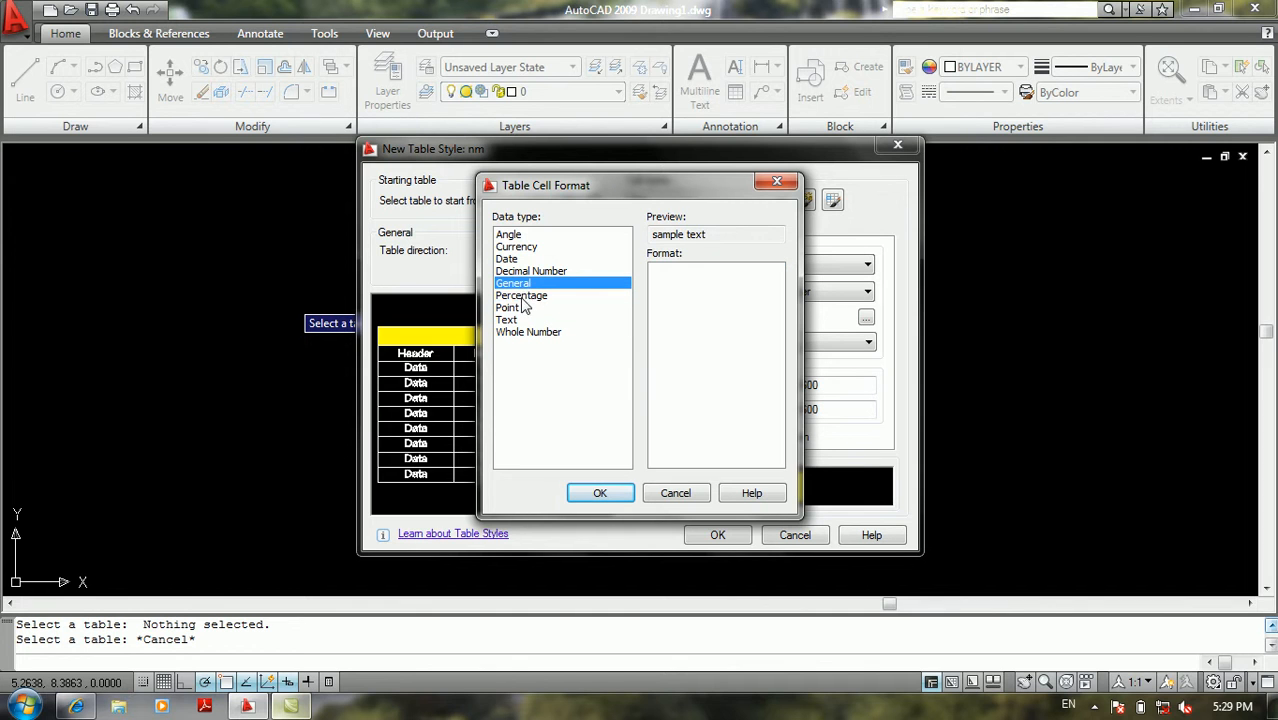
{"action": "left_click", "coordinate": [525, 296]}
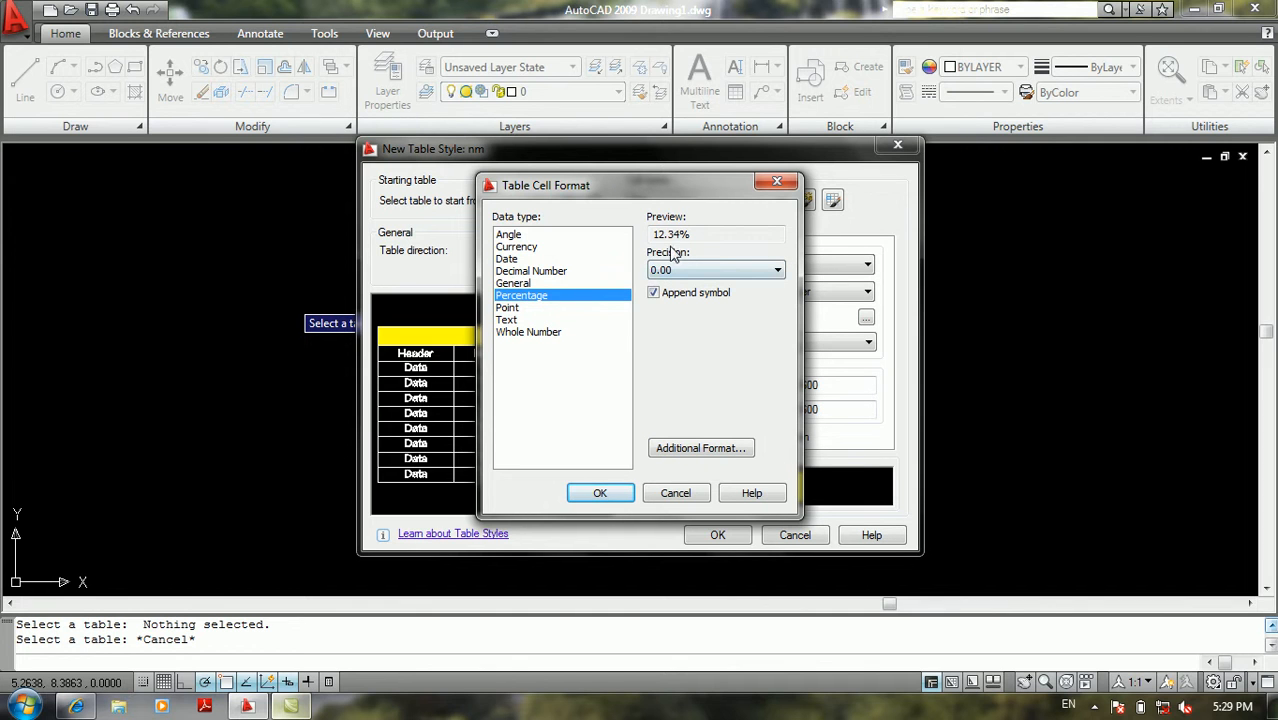
- Preview the Point data type in Current units, Decimal and Architectural formats, and leave the Title cell format as General
{"action": "left_click", "coordinate": [508, 308]}
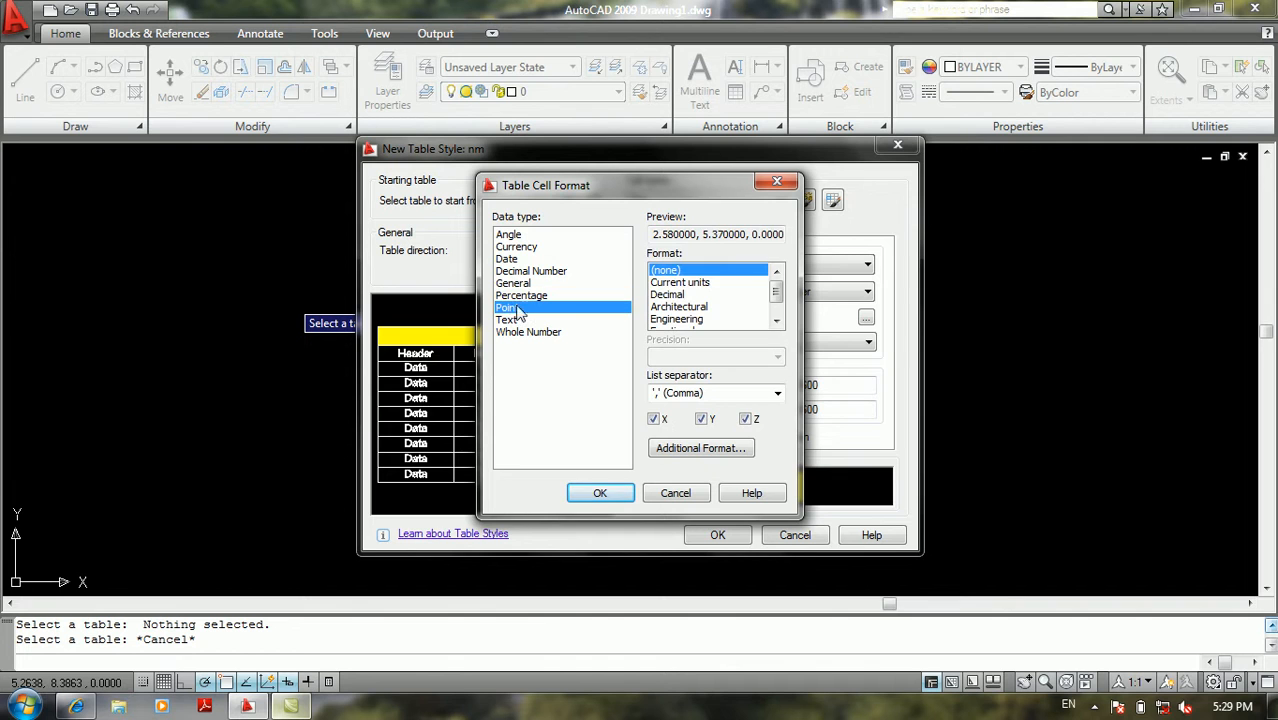
{"action": "left_click", "coordinate": [672, 283]}
{"action": "left_click", "coordinate": [673, 295]}
{"action": "left_click", "coordinate": [672, 308]}
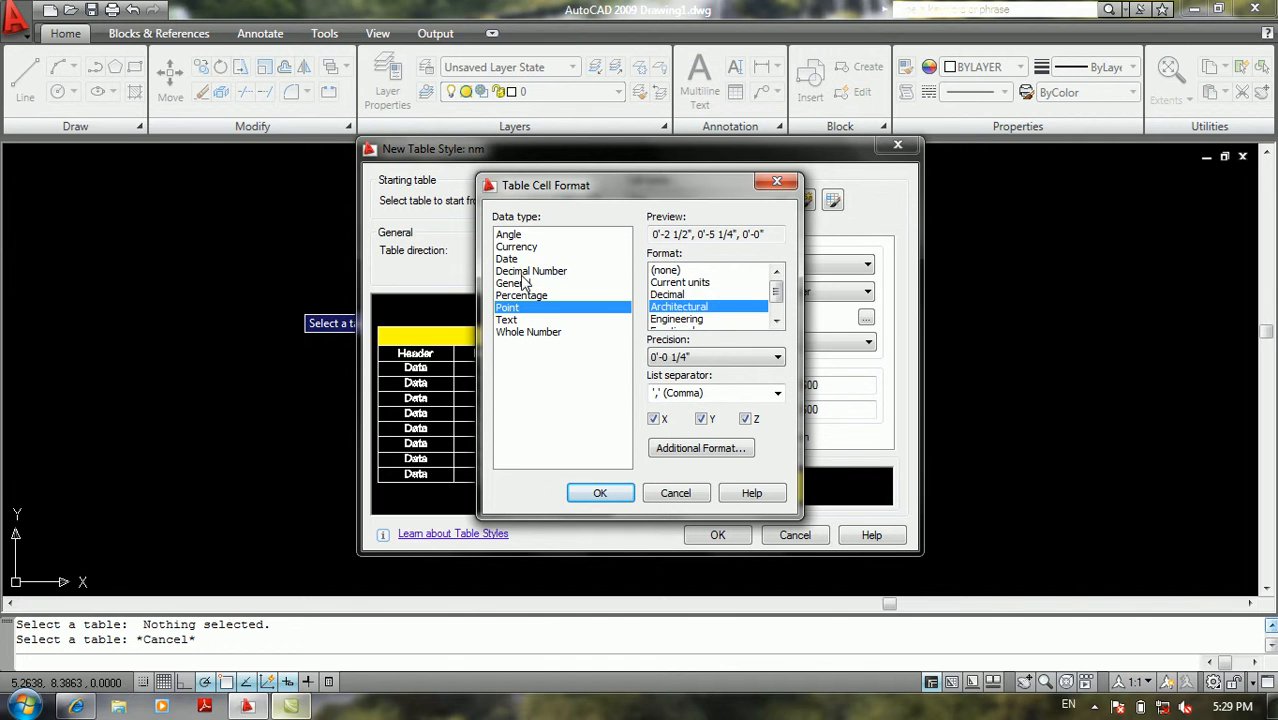
{"action": "left_click", "coordinate": [515, 284]}
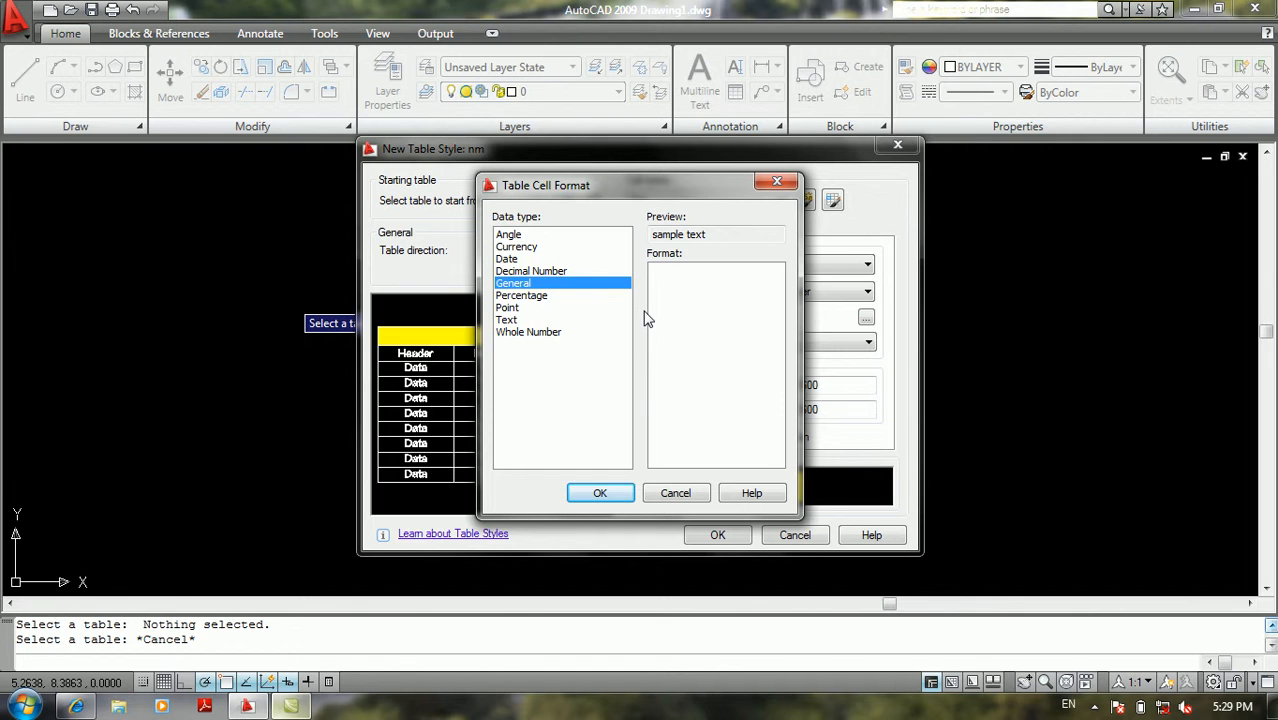
{"action": "left_click", "coordinate": [655, 494]}
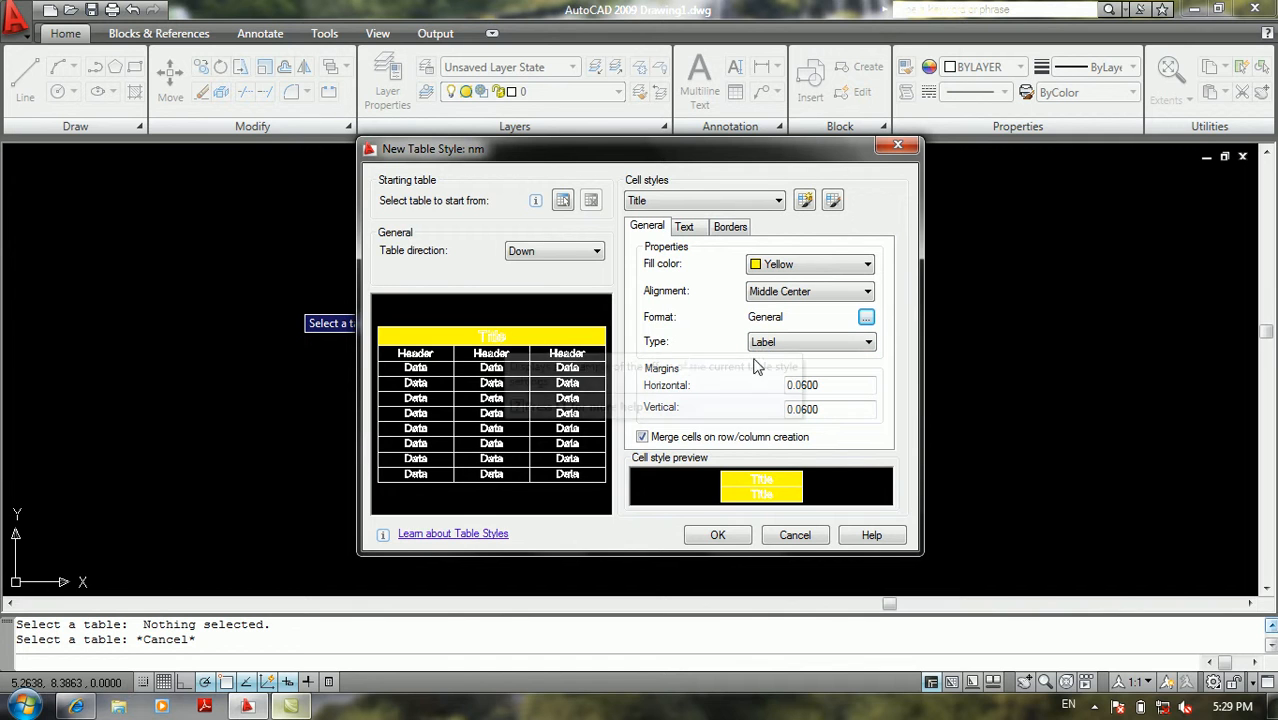
- Review the Title cell type and margins, keeping Label, and try cell merging on row/column creation off before turning it back on
{"action": "left_click", "coordinate": [786, 342]}
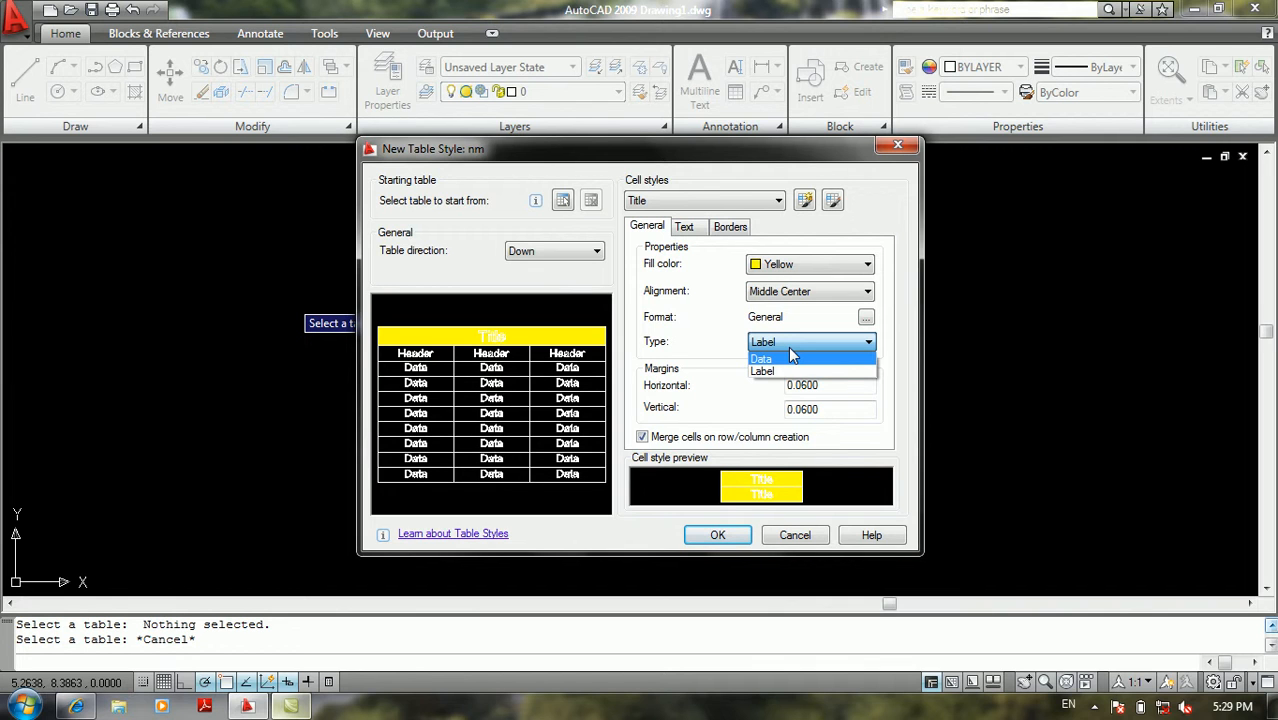
{"action": "left_click", "coordinate": [784, 371]}
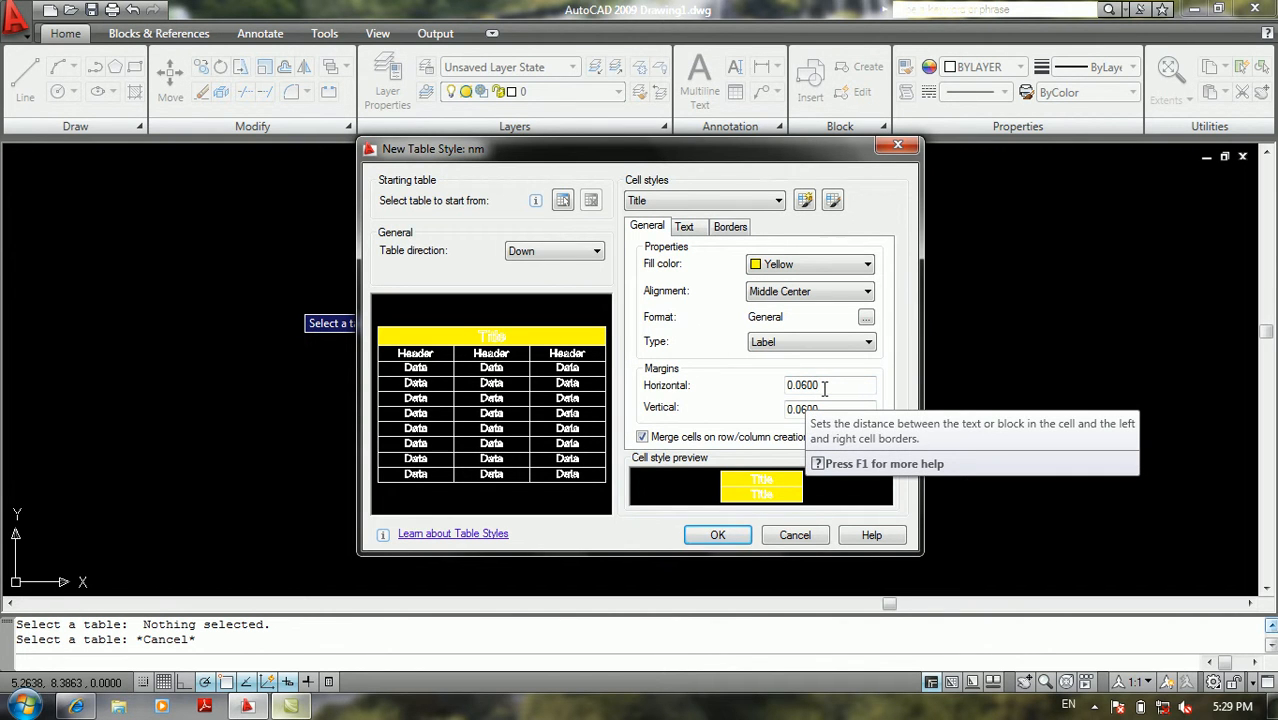
{"action": "left_click_drag", "start_coordinate": [824, 389], "coordinate": [787, 409]}
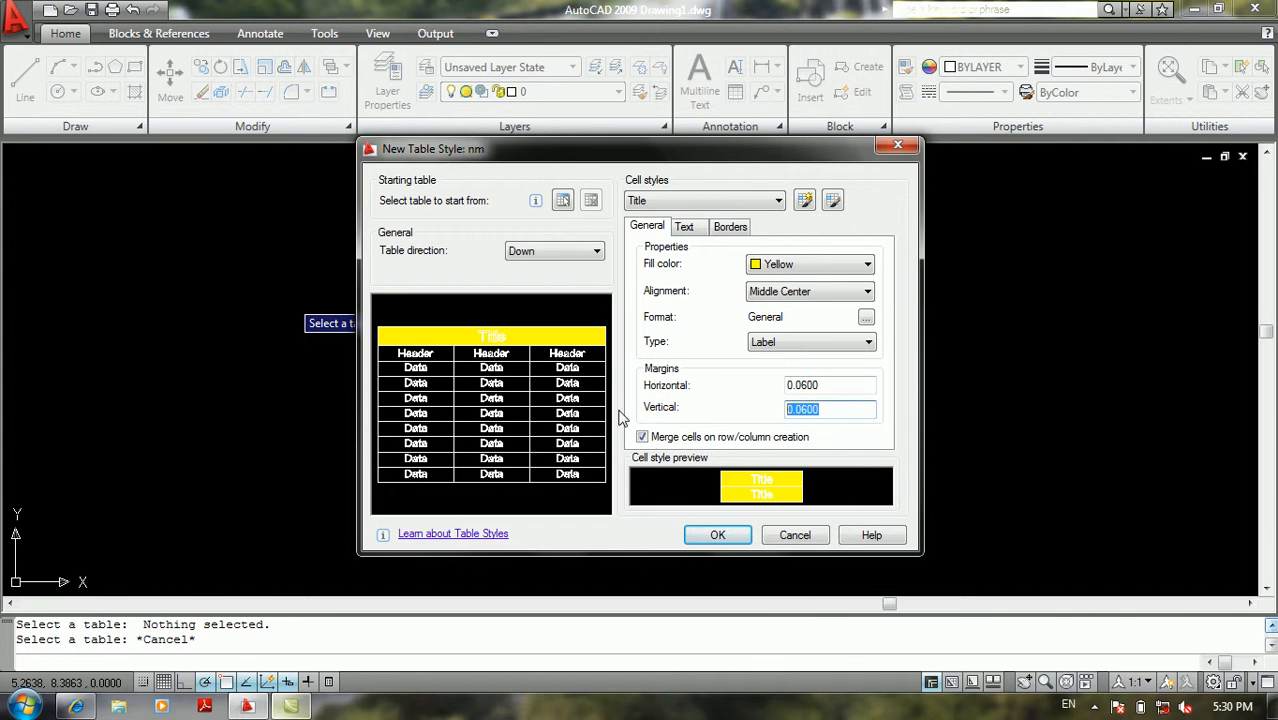
{"action": "left_click", "coordinate": [642, 437]}
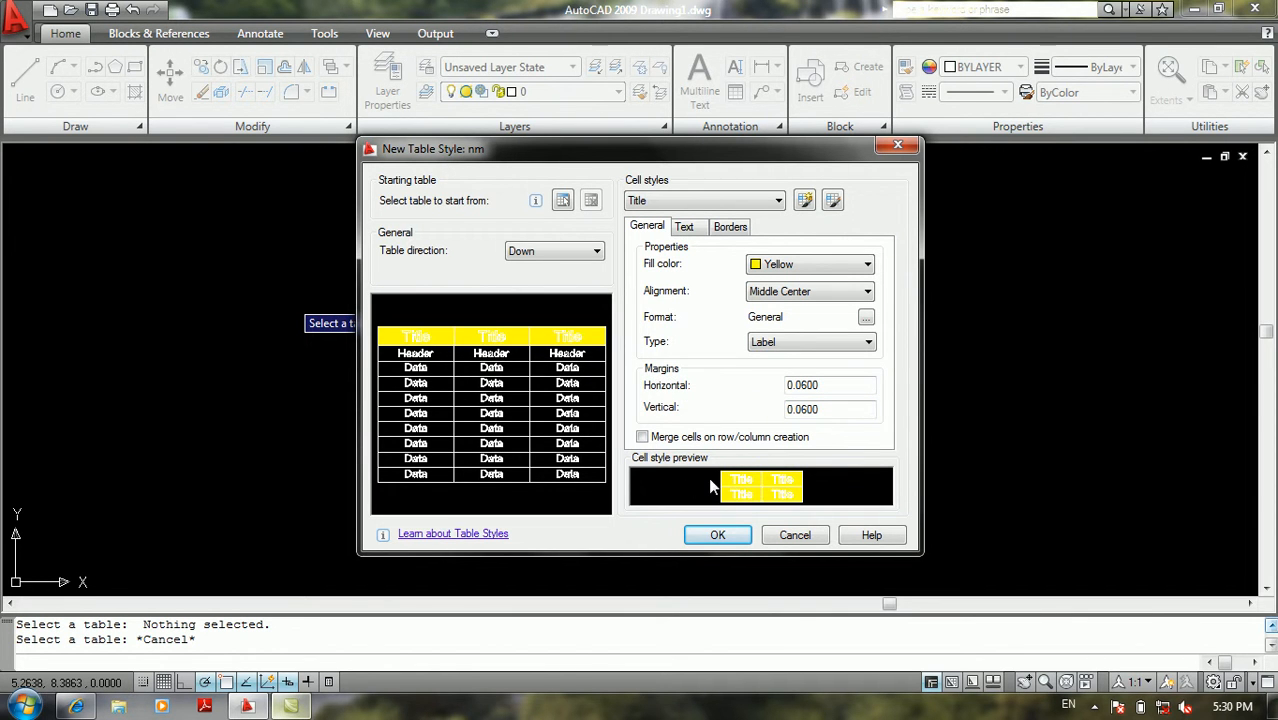
{"action": "left_click", "coordinate": [669, 440]}
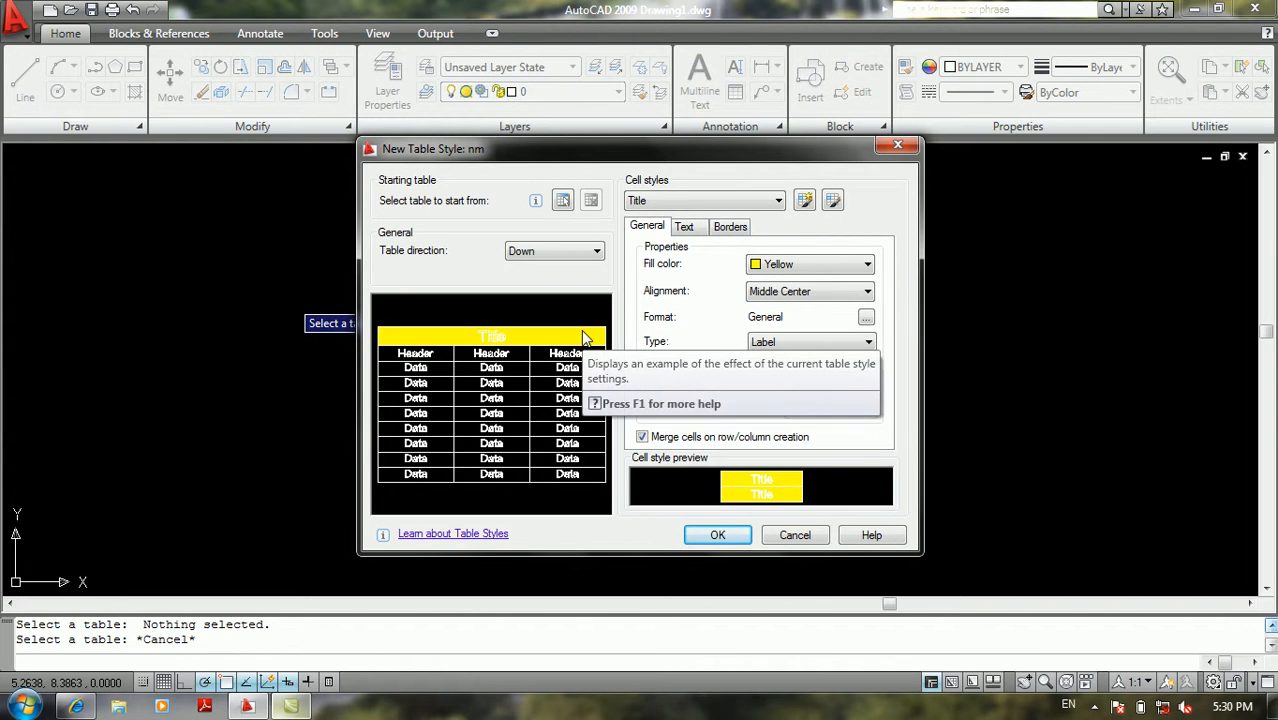
- Review the text style choices for the Title cell style, keep Standard, and inspect the Text Style settings without changing them
{"action": "left_click", "coordinate": [686, 228]}
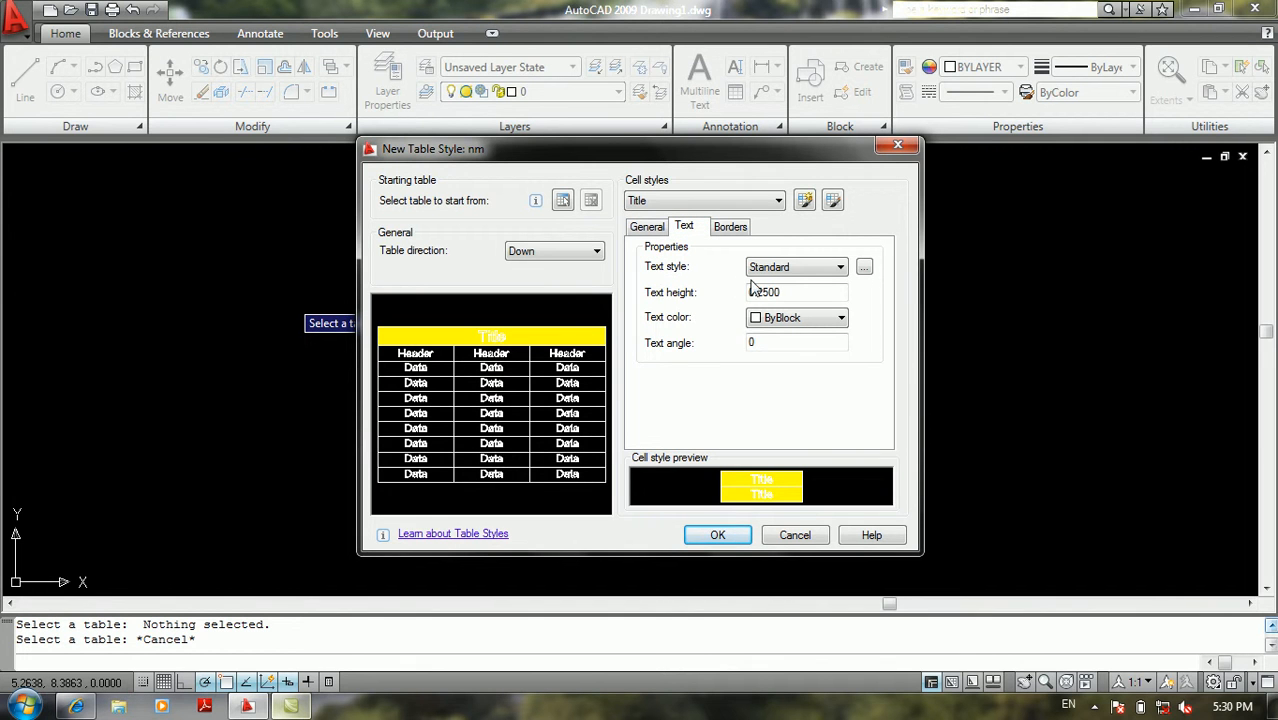
{"action": "left_click", "coordinate": [840, 267]}
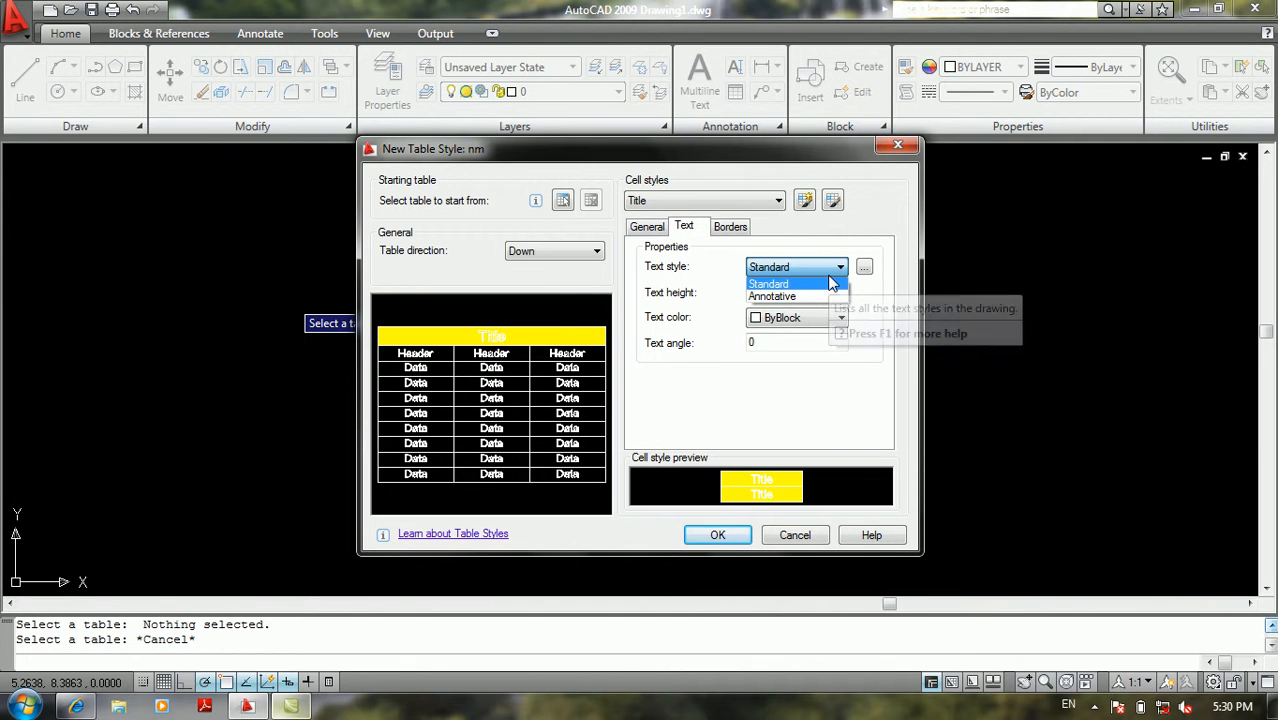
{"action": "left_click", "coordinate": [829, 284]}
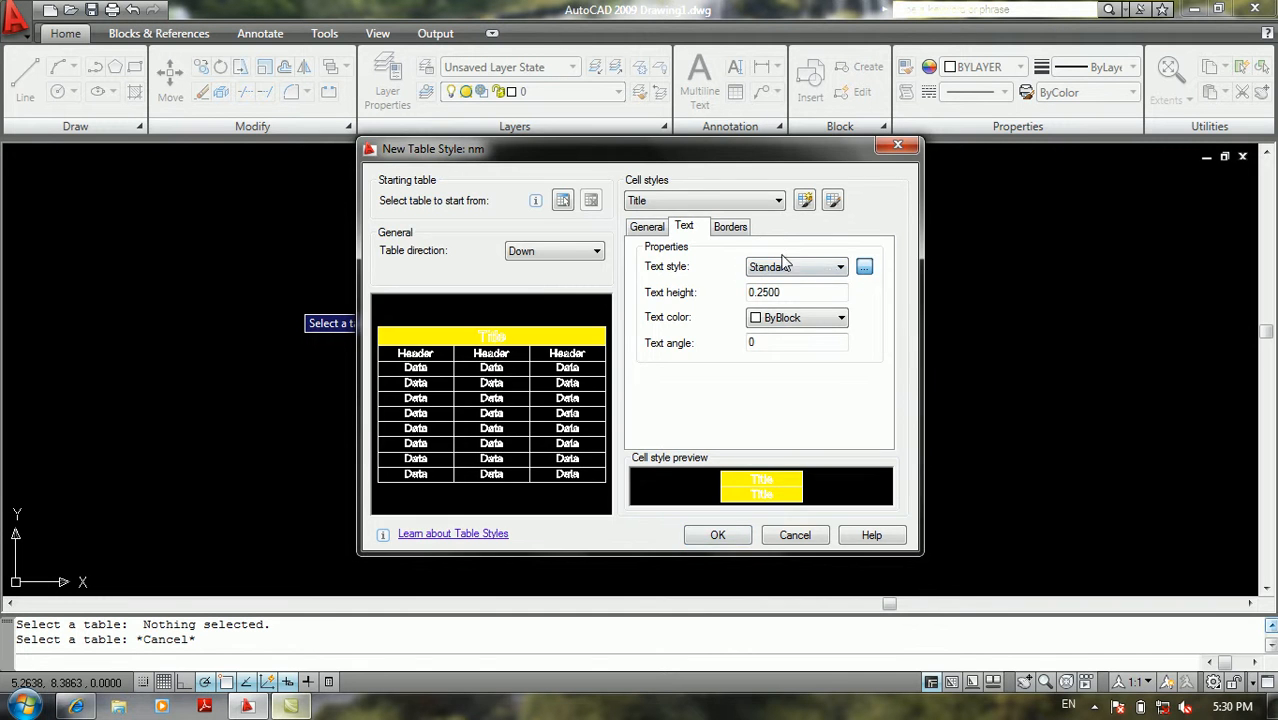
{"action": "left_click", "coordinate": [864, 267]}
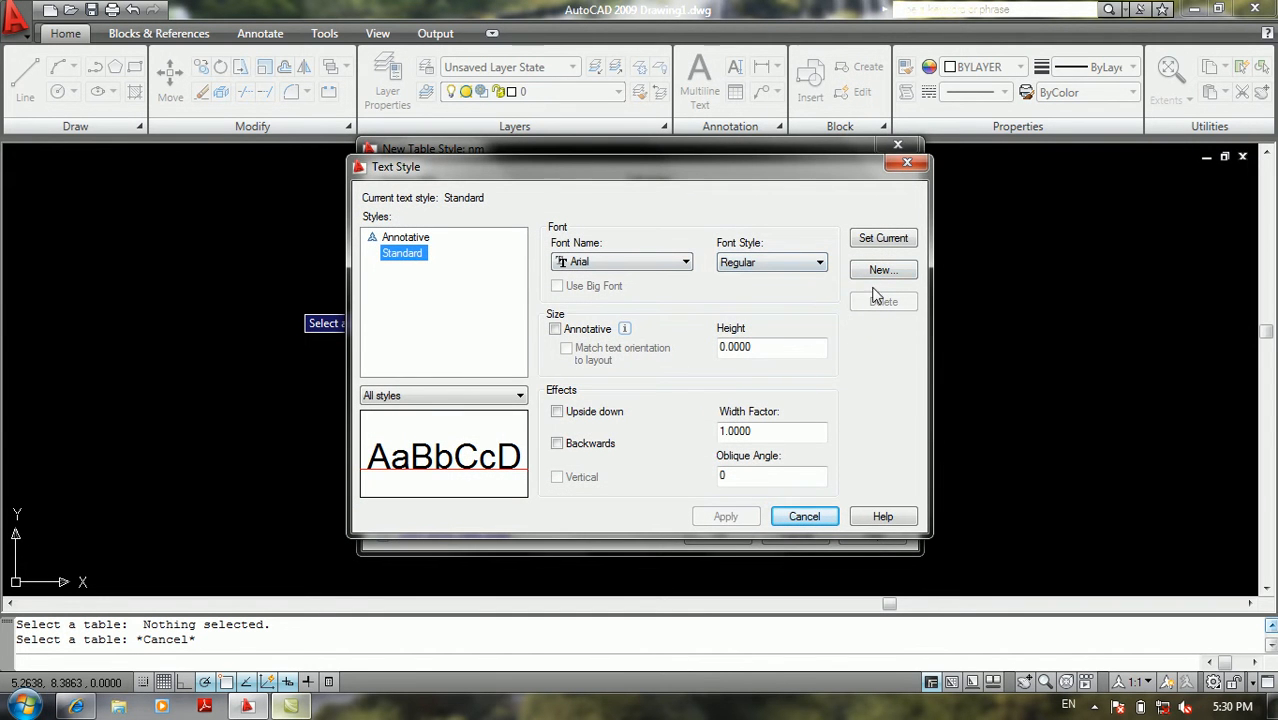
{"action": "left_click", "coordinate": [828, 516]}
- Set the text height of the Title cell style to 1 and its text color to Red
{"action": "left_click_drag", "start_coordinate": [805, 292], "coordinate": [678, 303]}
{"action": "type", "text": "1"}
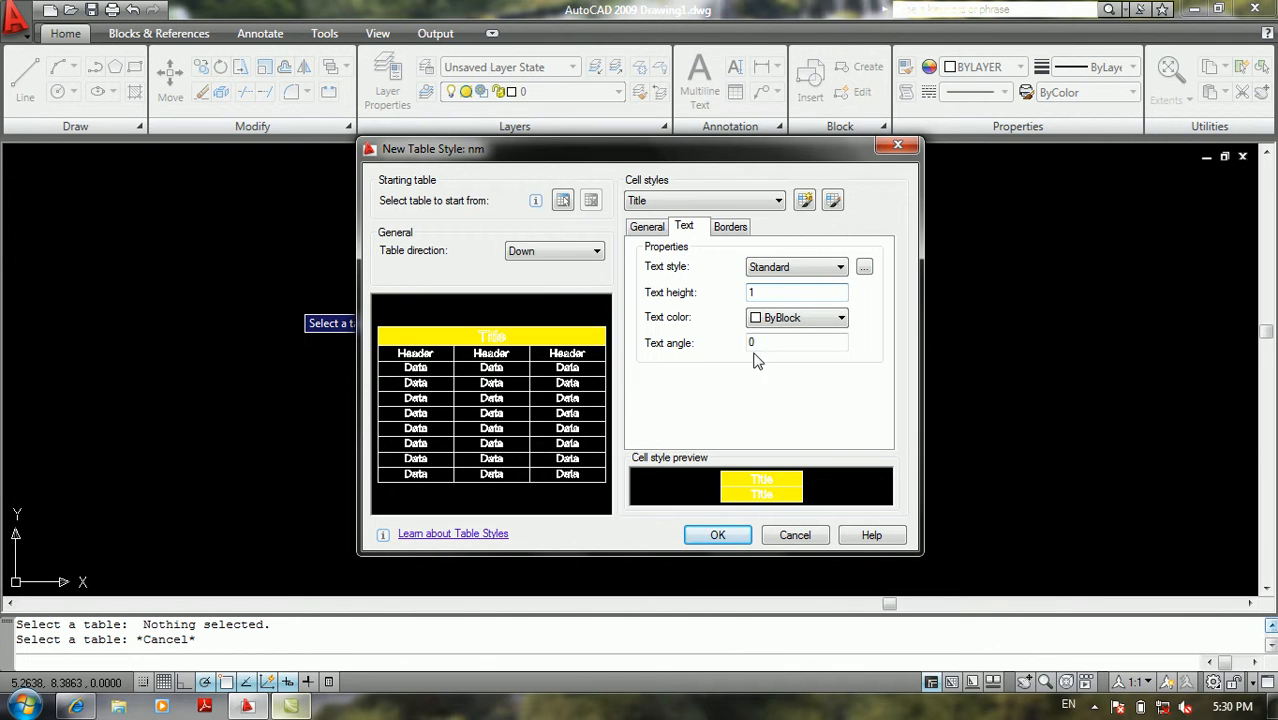
{"action": "left_click", "coordinate": [782, 342]}
{"action": "left_click", "coordinate": [804, 318]}
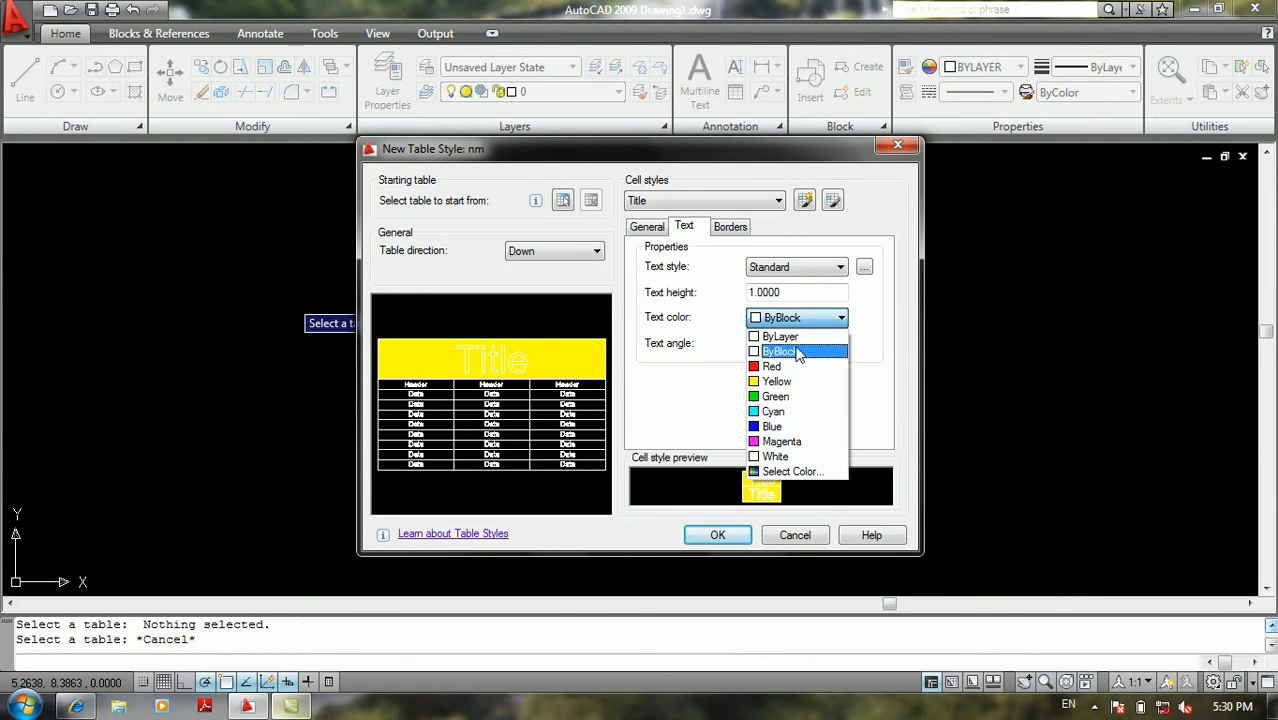
{"action": "left_click", "coordinate": [790, 366]}
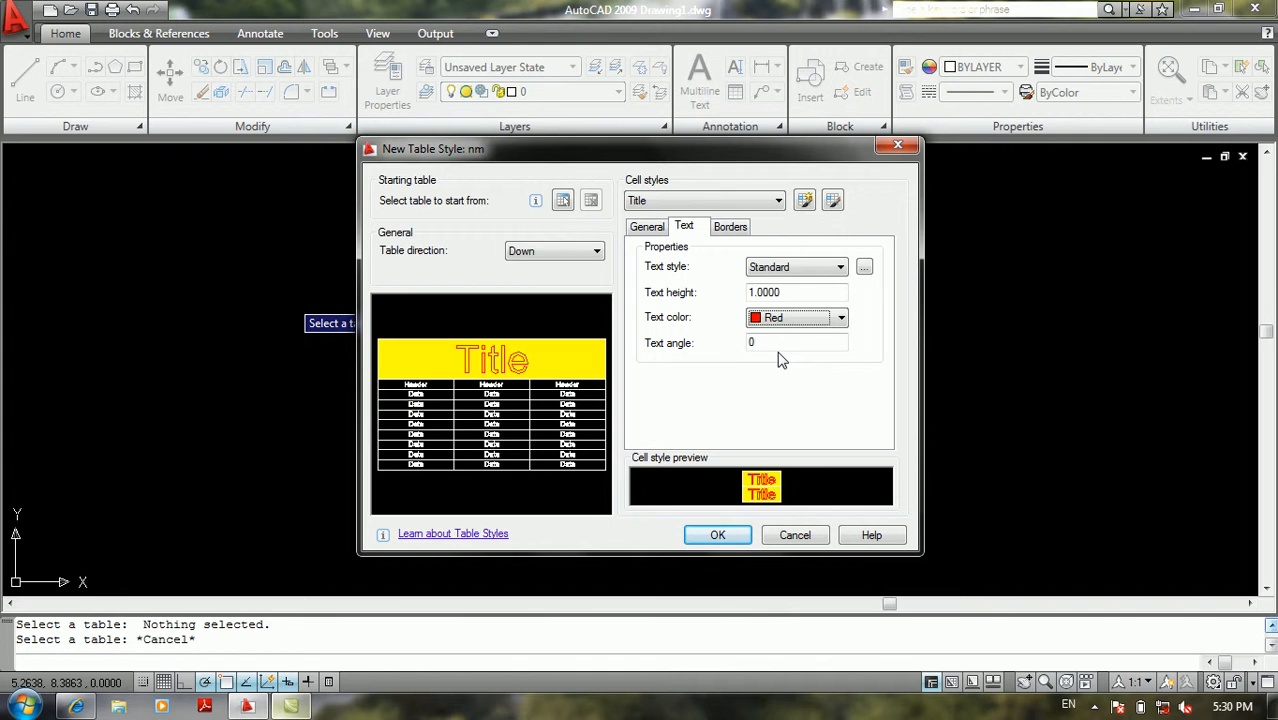
{"action": "left_click", "coordinate": [784, 344]}
- Review the border lineweight and linetype options of the Title cell style, keeping both at ByBlock
{"action": "left_click", "coordinate": [724, 231]}
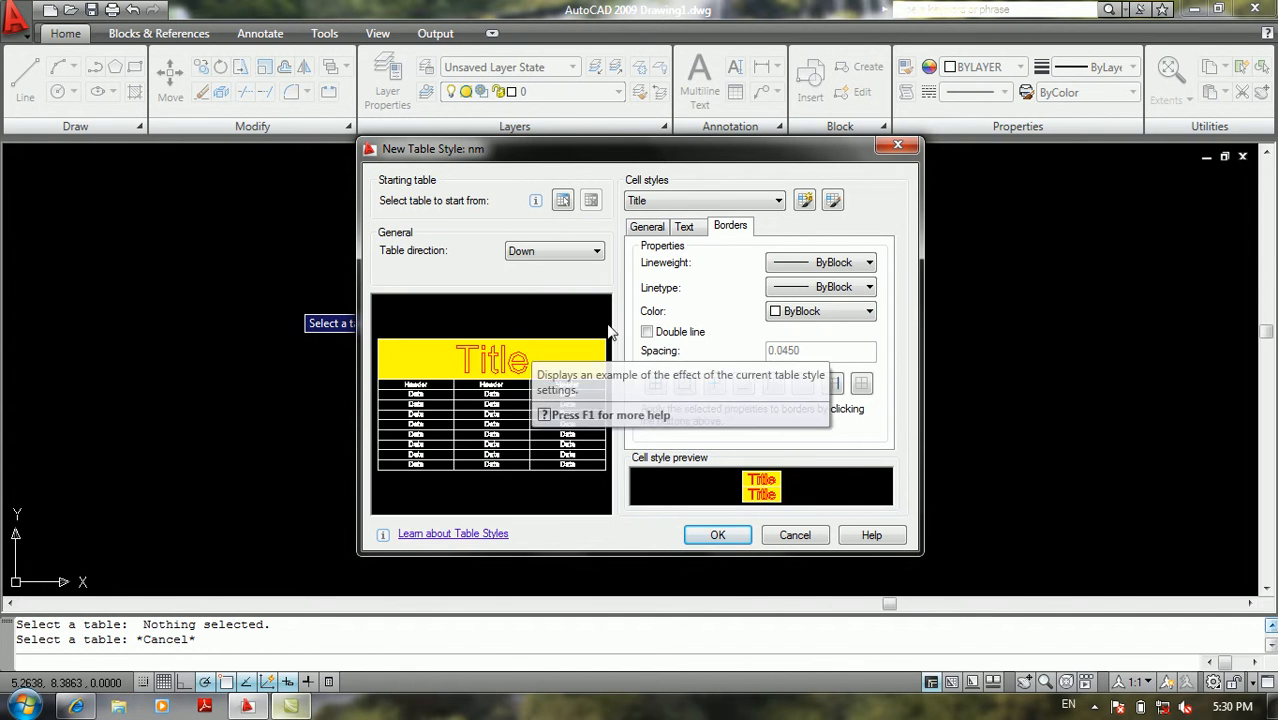
{"action": "left_click", "coordinate": [860, 263]}
{"action": "left_click", "coordinate": [800, 292]}
{"action": "left_click", "coordinate": [803, 290]}
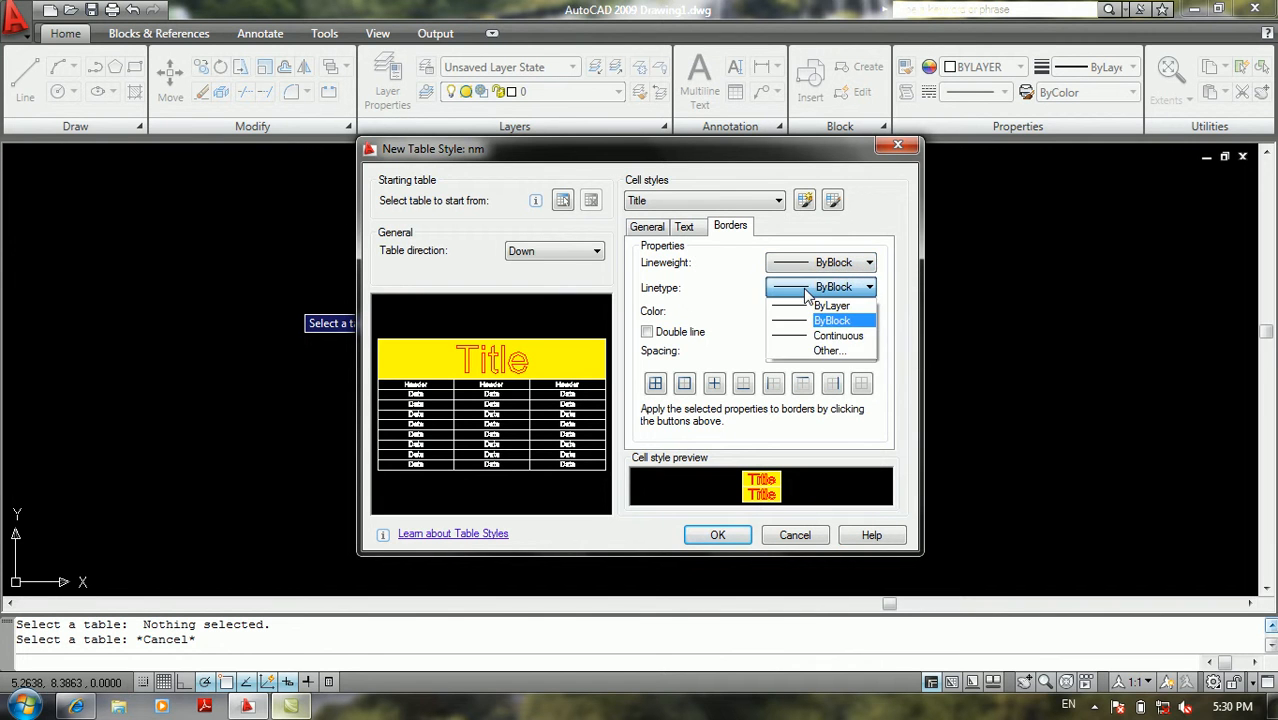
{"action": "left_click", "coordinate": [806, 291]}
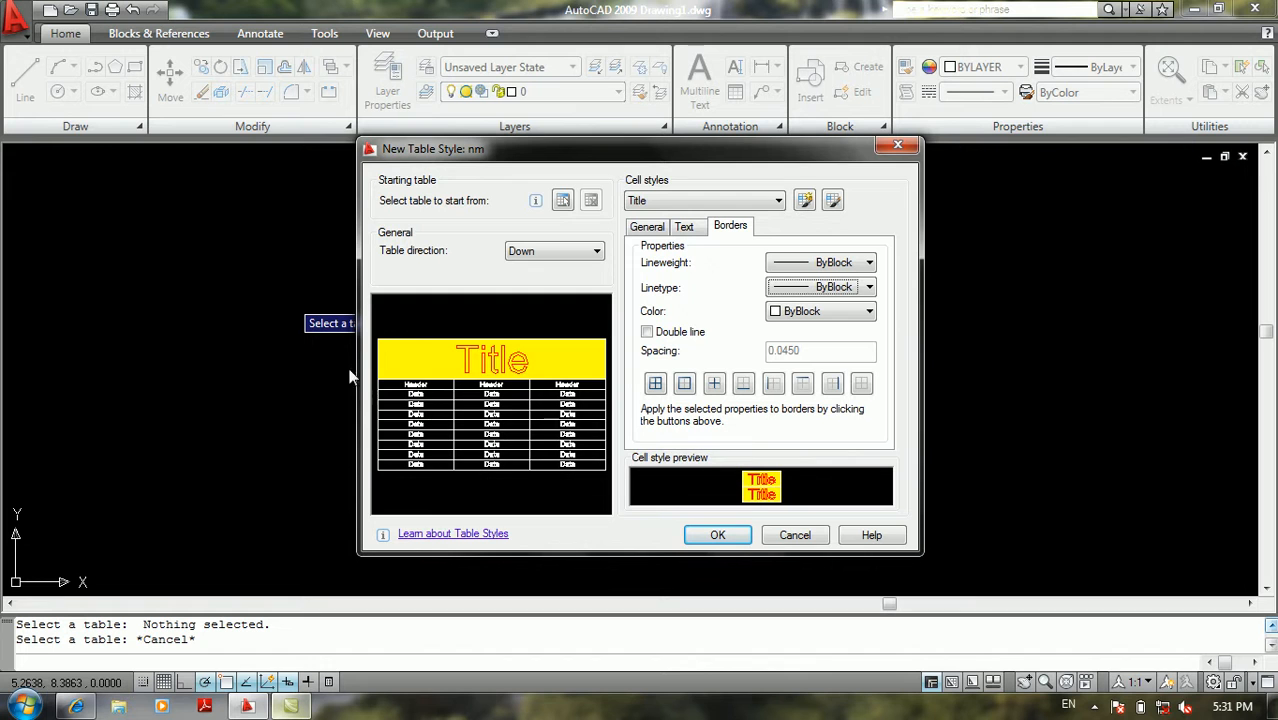
- Set the Title border color to Blue with a double line and apply it to the outside borders
{"action": "left_click", "coordinate": [847, 312]}
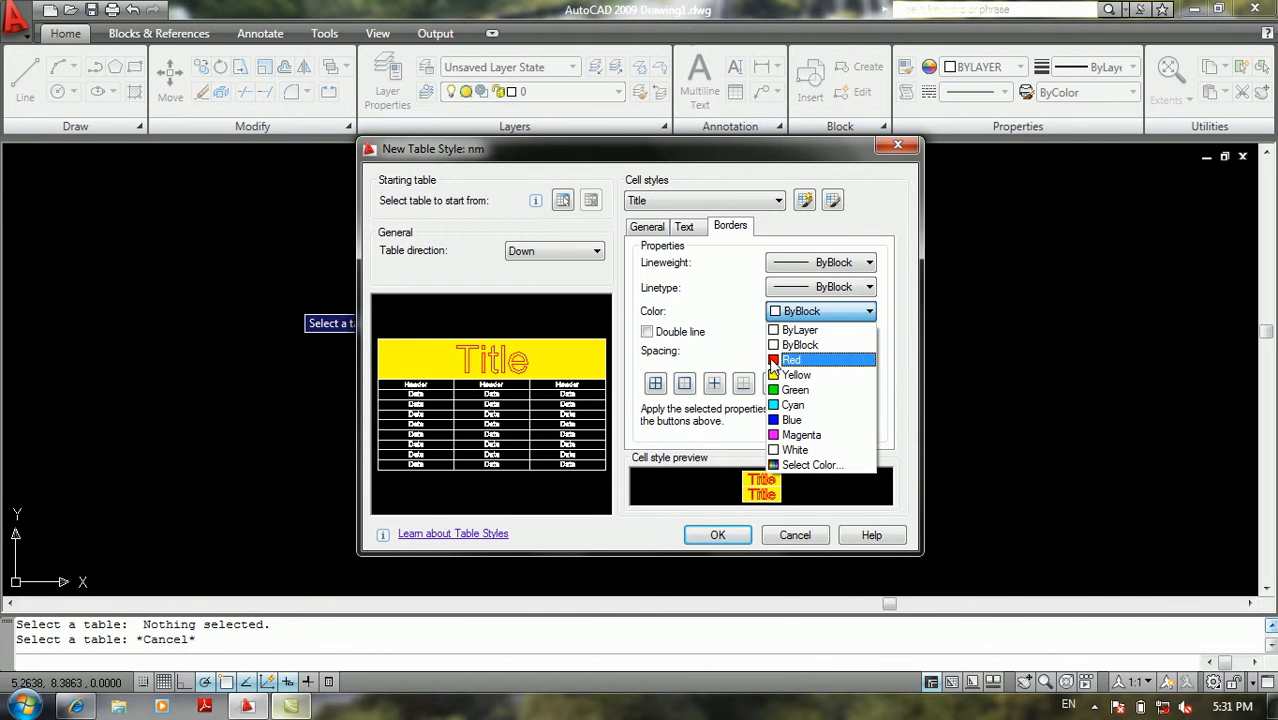
{"action": "left_click", "coordinate": [791, 420]}
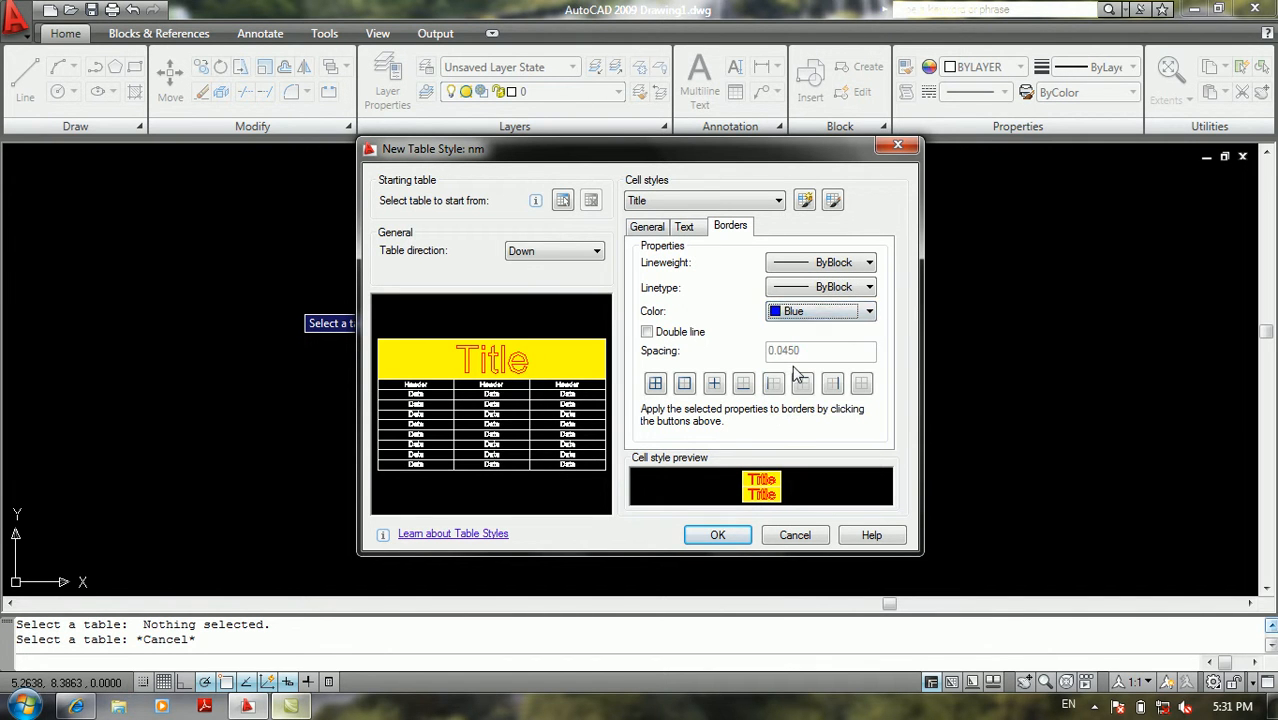
{"action": "left_click", "coordinate": [666, 335]}
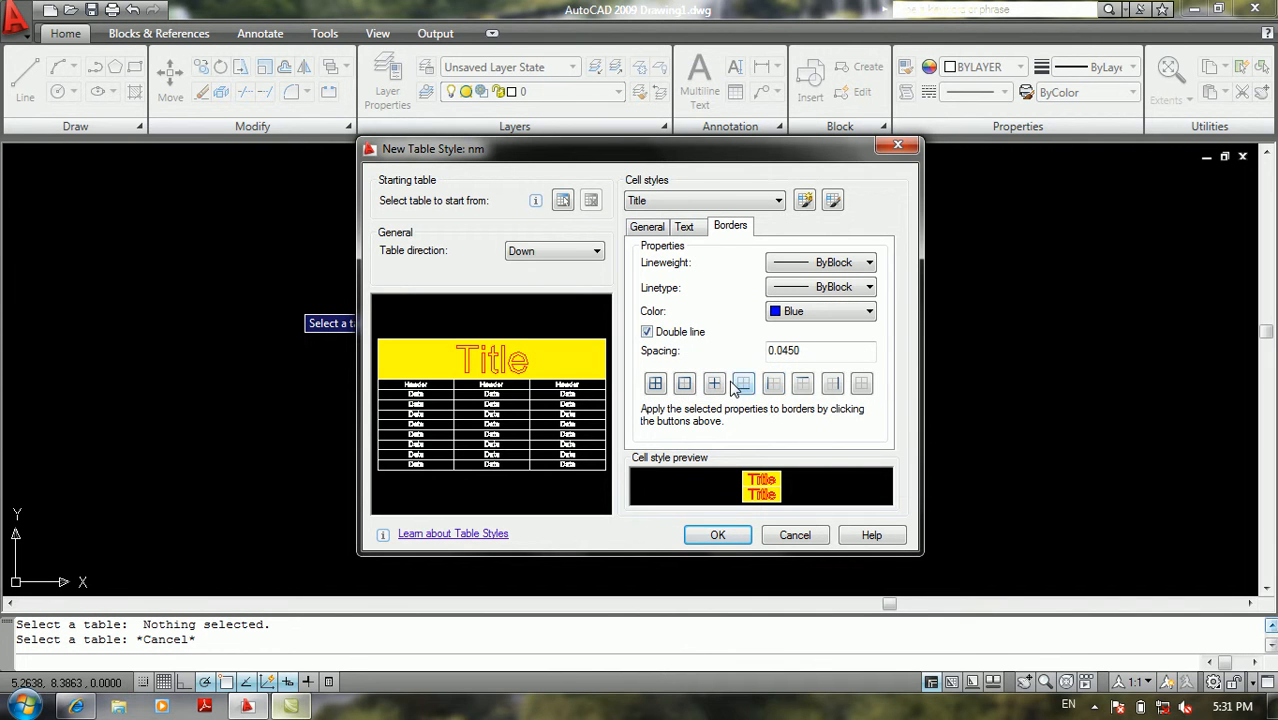
{"action": "left_click", "coordinate": [685, 385]}
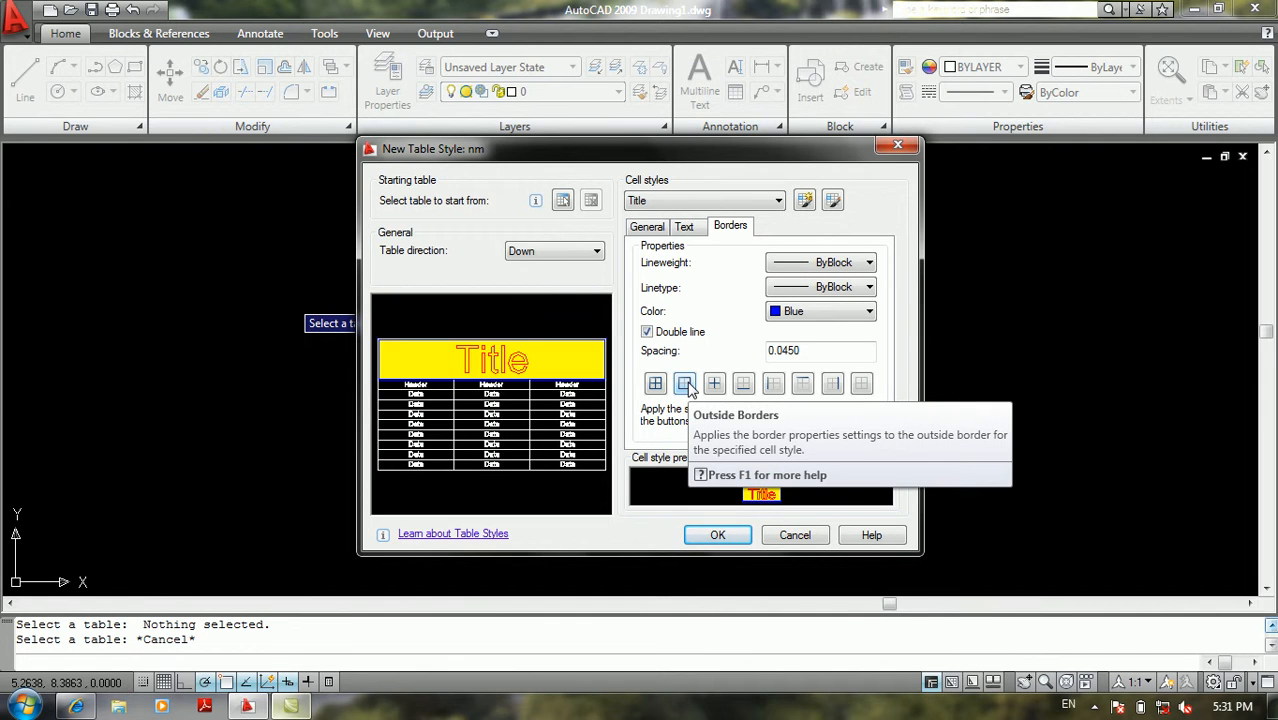
- Remove the Title cell borders, try the bottom and outside borders, and apply the border settings to all borders
{"action": "left_click", "coordinate": [866, 388]}
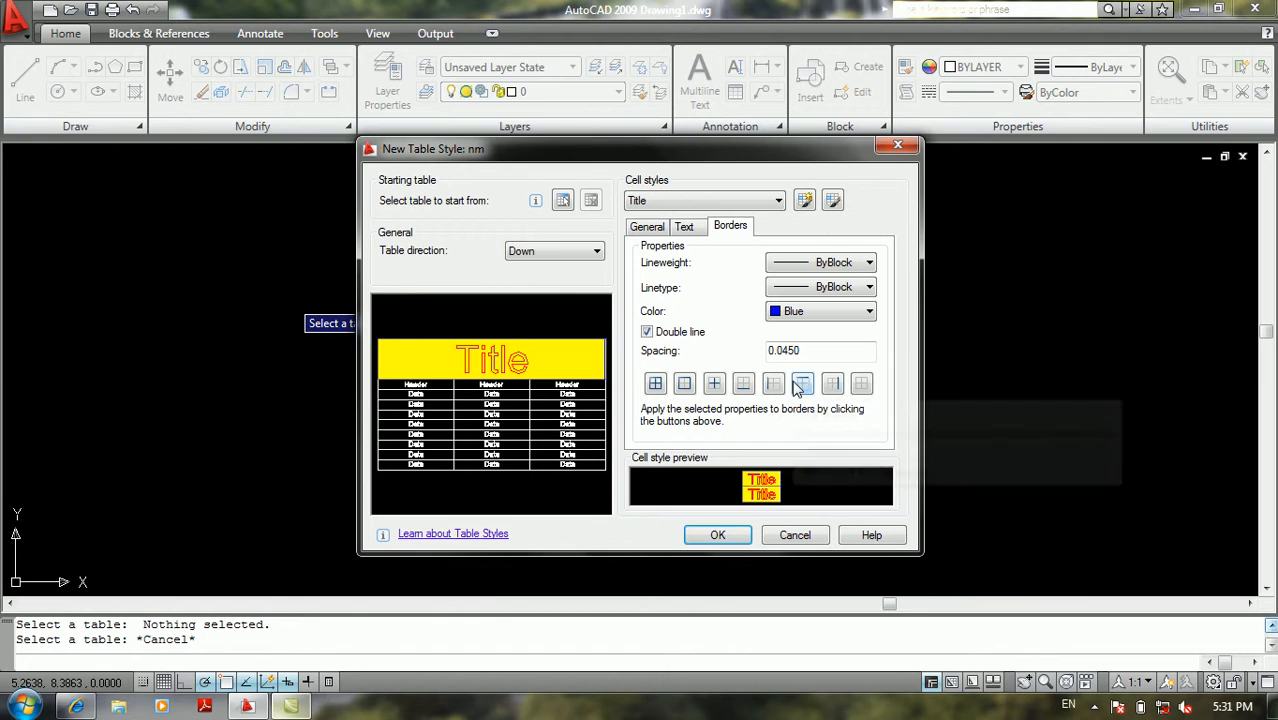
{"action": "left_click", "coordinate": [742, 385]}
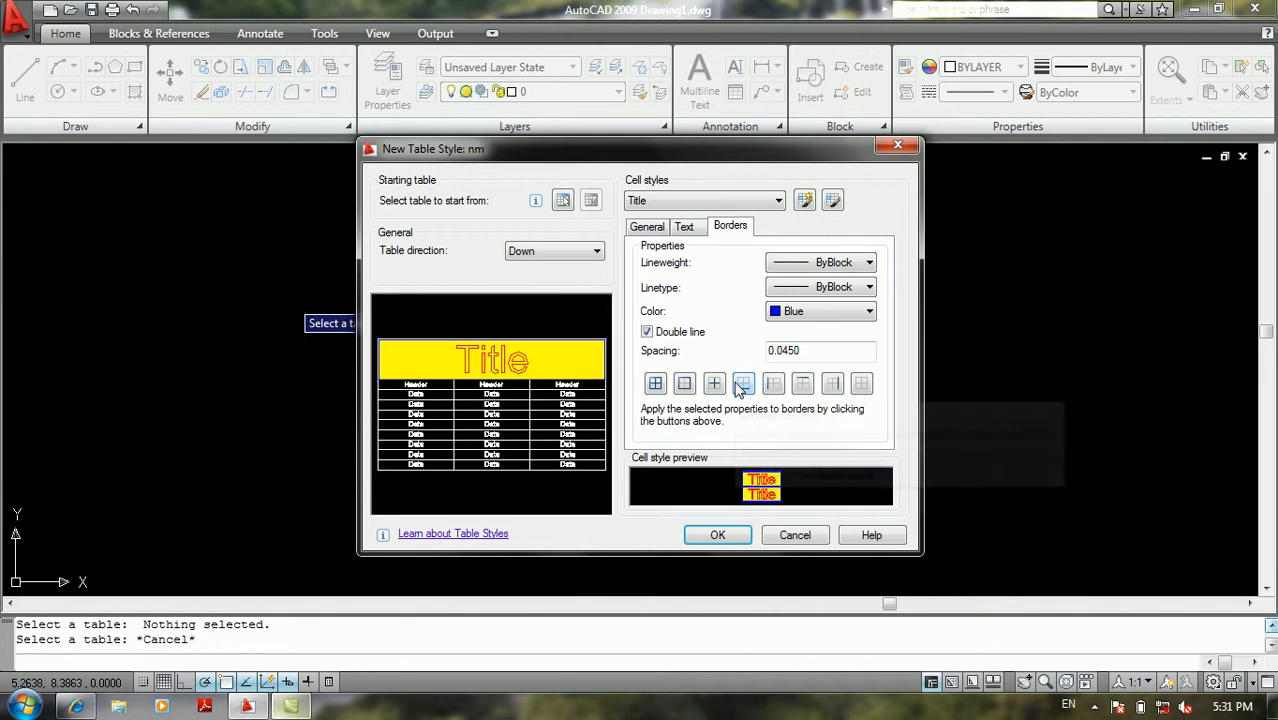
{"action": "left_click", "coordinate": [684, 389]}
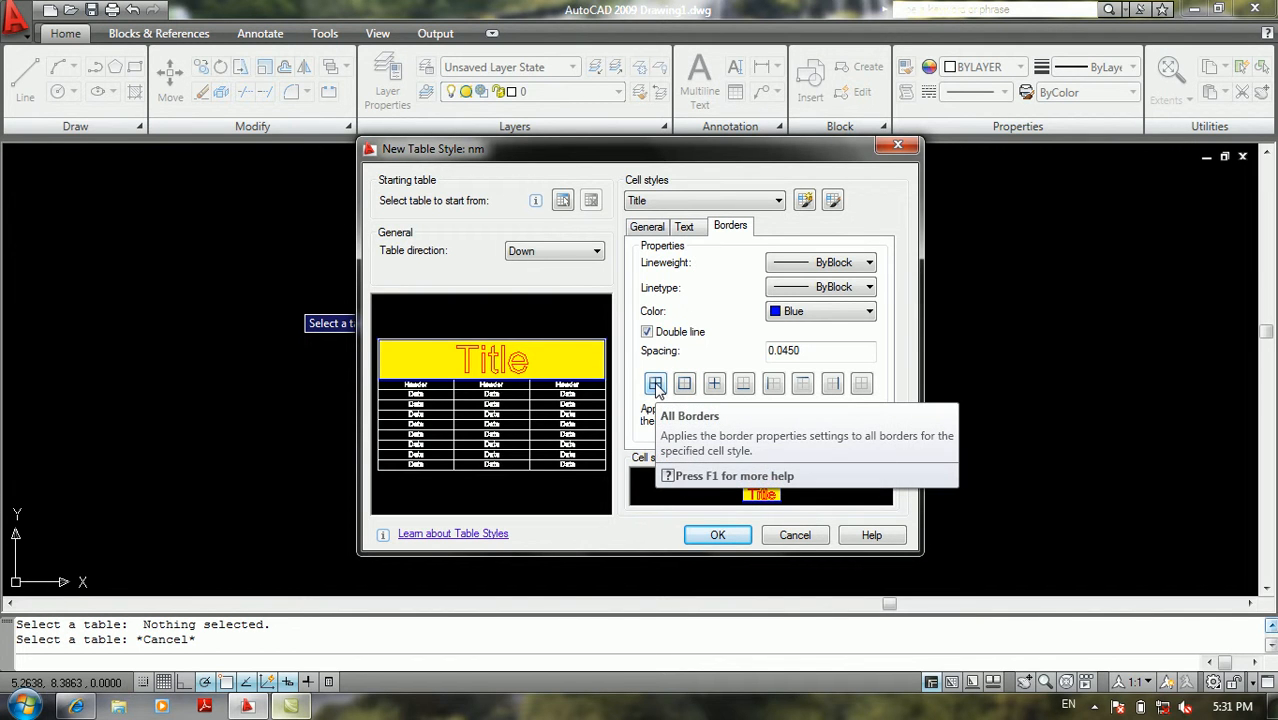
{"action": "left_click", "coordinate": [655, 386]}
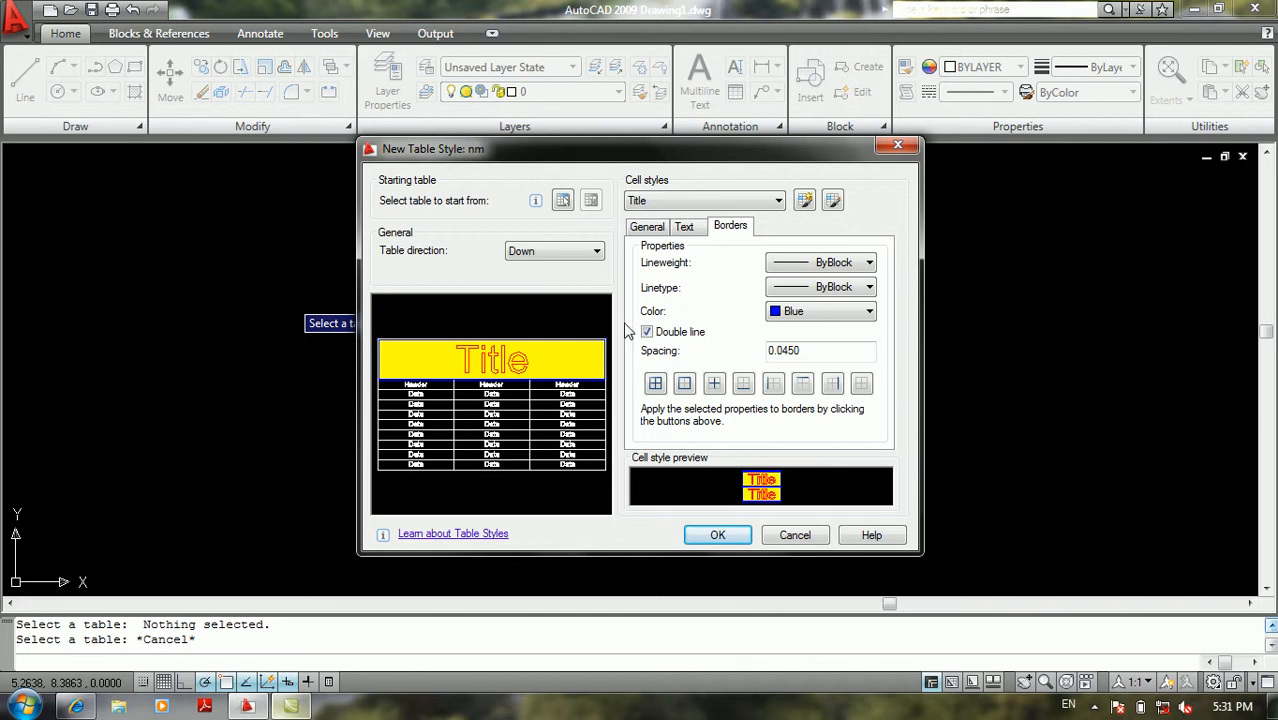
{"action": "left_click", "coordinate": [818, 350]}
{"action": "double_click", "coordinate": [818, 350]}
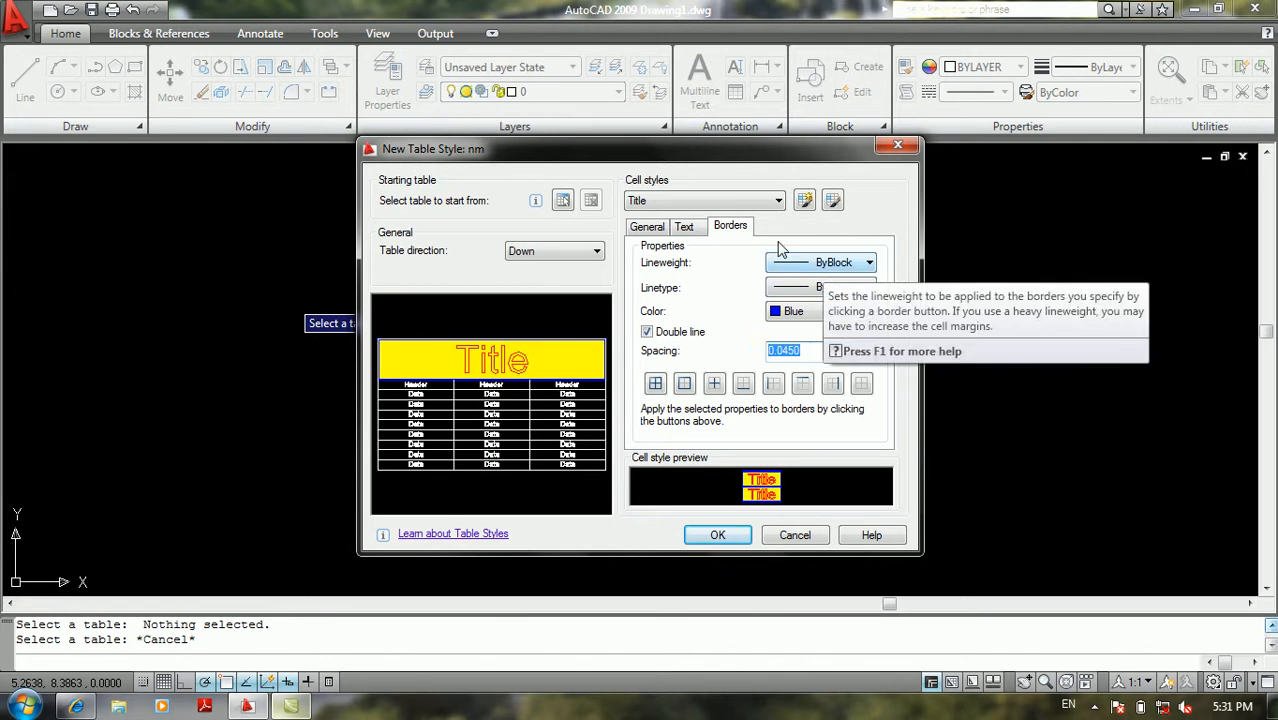
- Review the general, text and border properties of the Header cell style, and display the Data cell style
{"action": "left_click", "coordinate": [706, 203]}
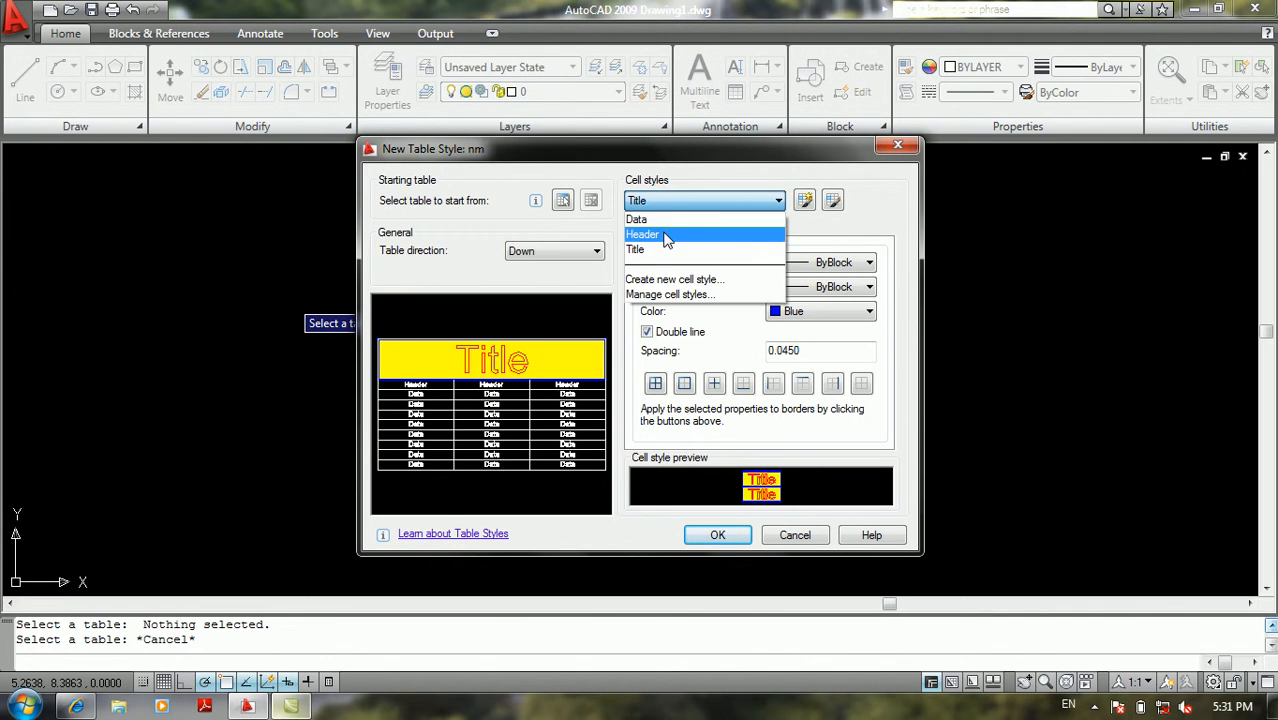
{"action": "left_click", "coordinate": [665, 235]}
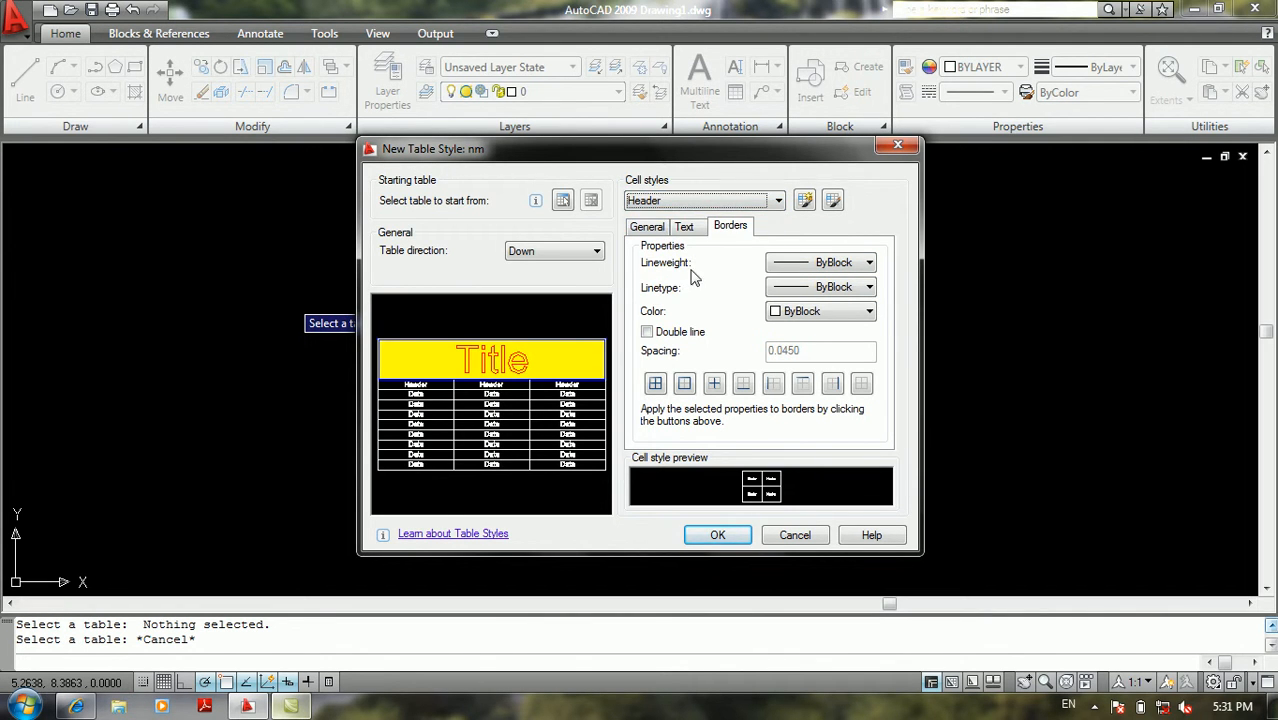
{"action": "left_click", "coordinate": [648, 230]}
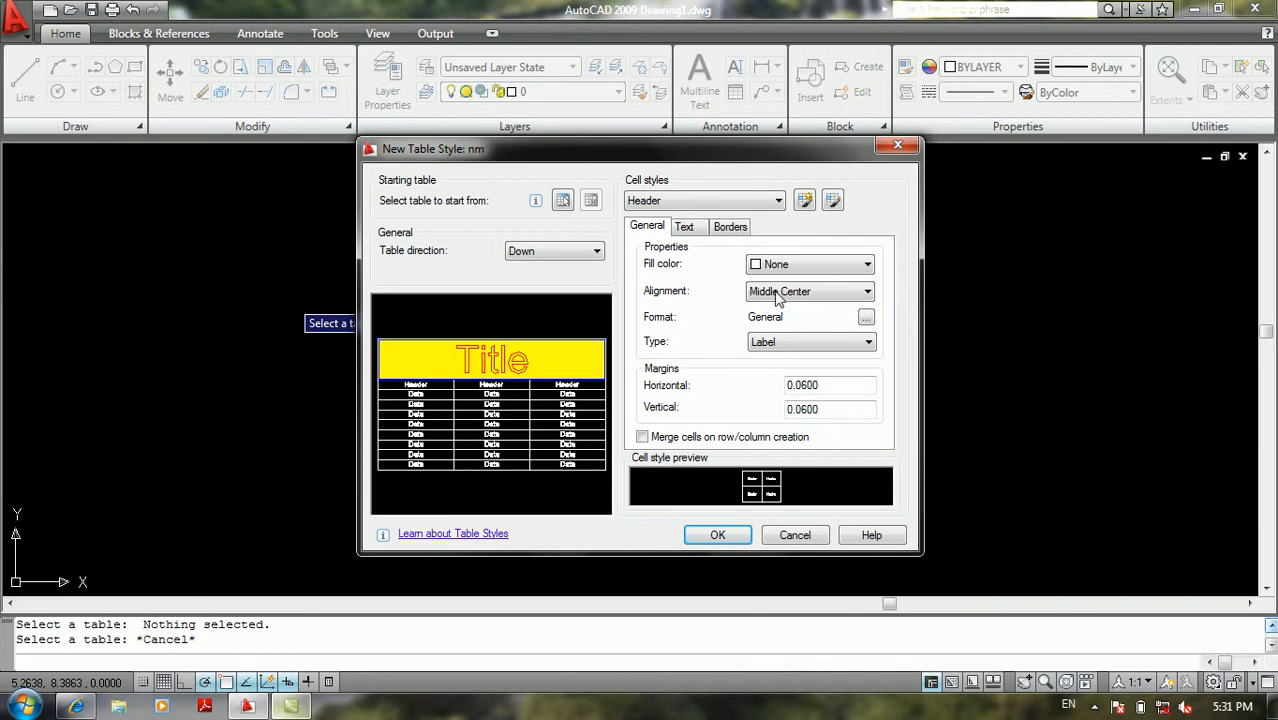
{"action": "left_click", "coordinate": [690, 232]}
{"action": "left_click", "coordinate": [731, 230]}
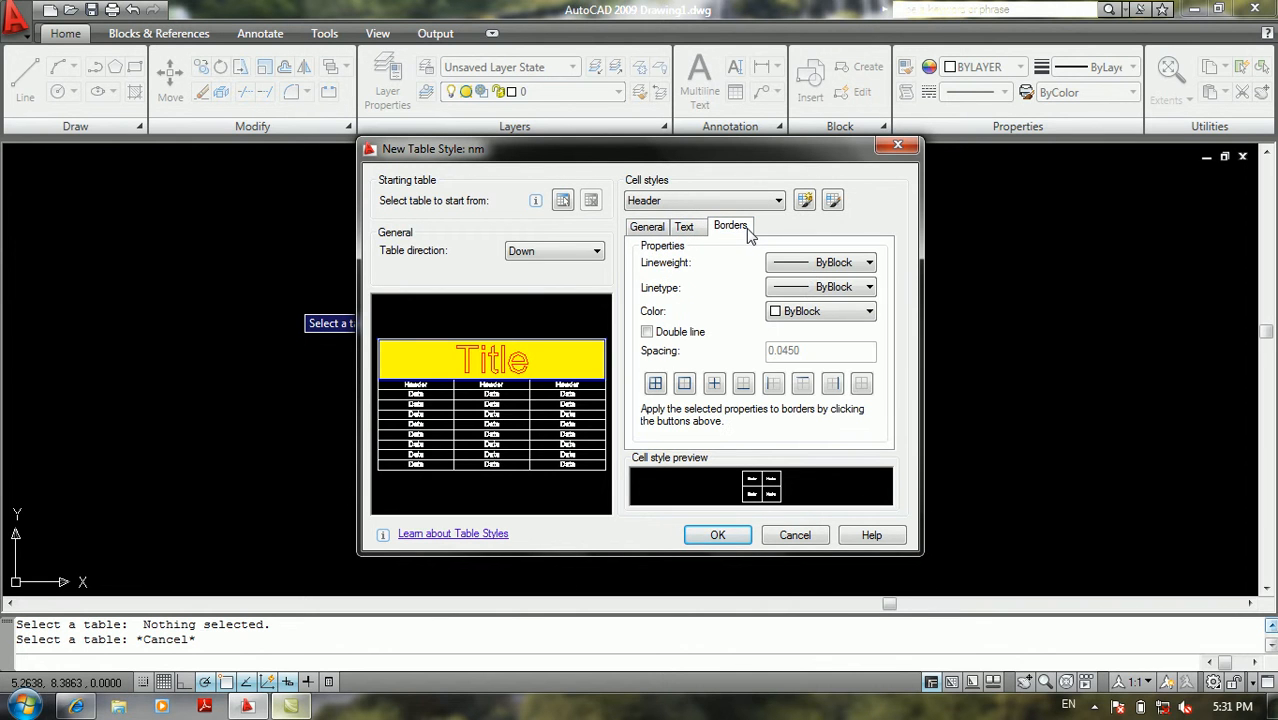
{"action": "left_click", "coordinate": [745, 201]}
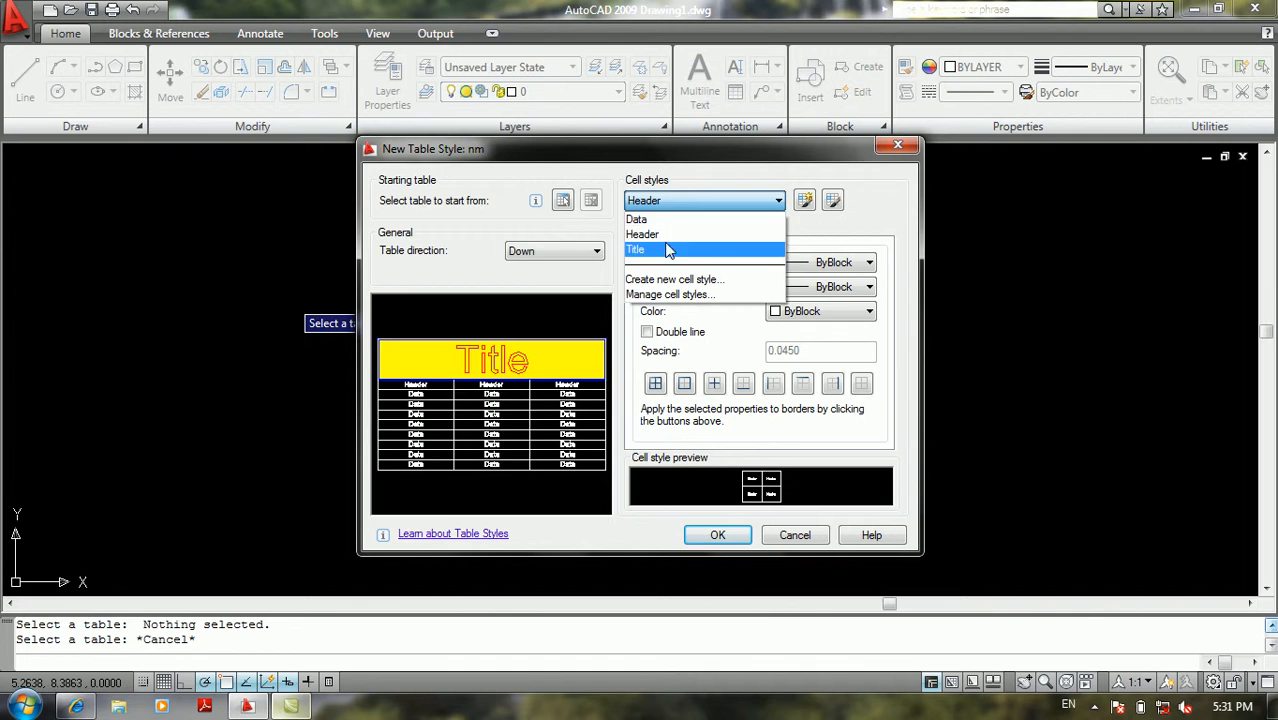
{"action": "left_click", "coordinate": [677, 222]}
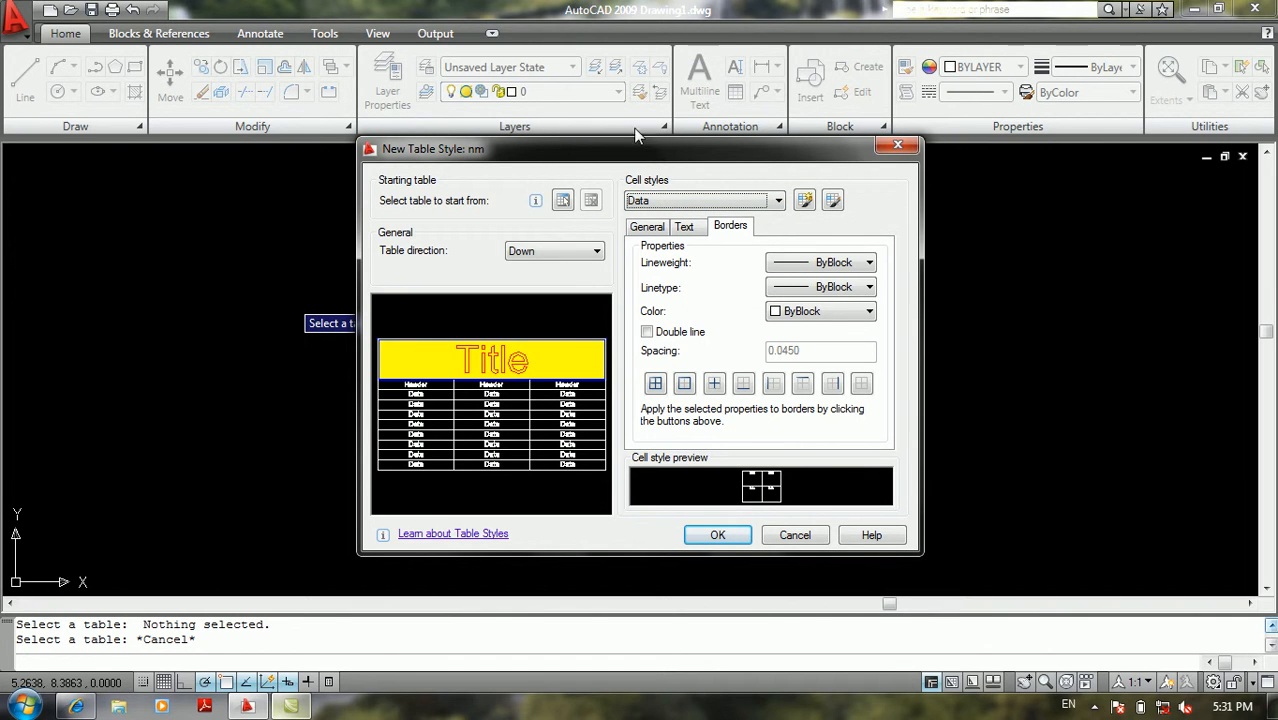
- Create a new cell style named S No, starting with the Header cell style
{"action": "left_click", "coordinate": [680, 201]}
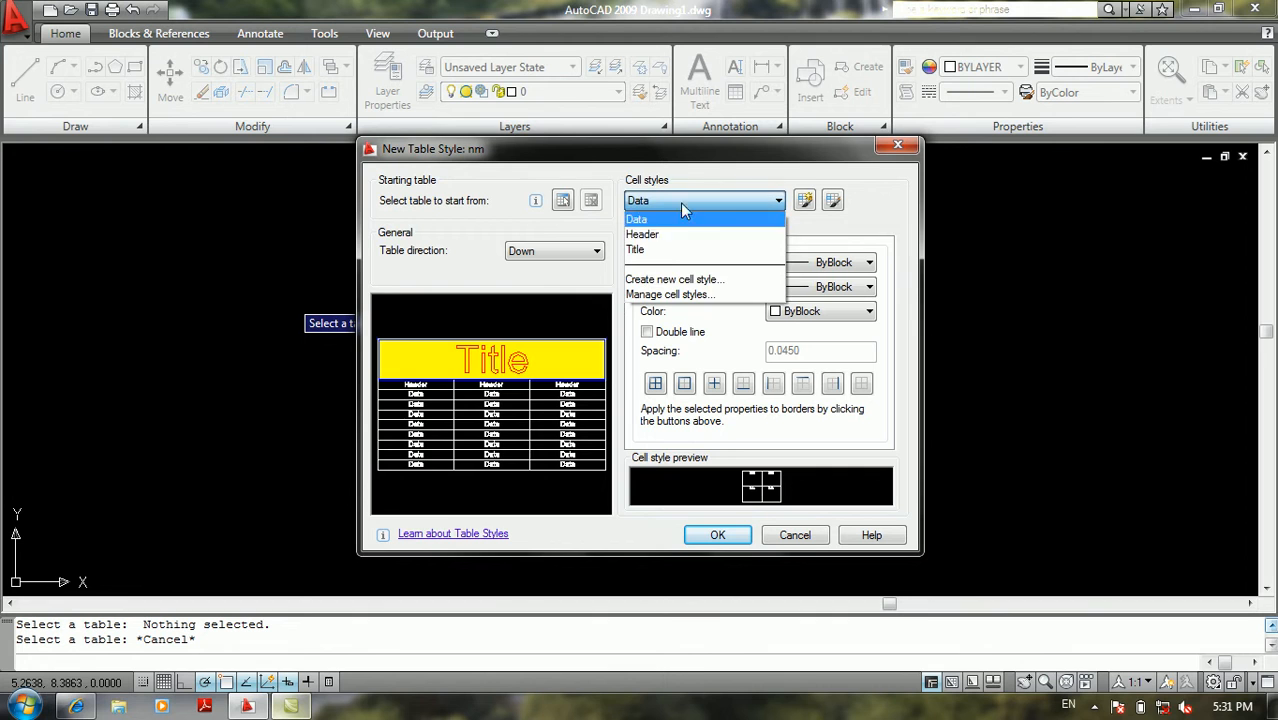
{"action": "left_click", "coordinate": [697, 281]}
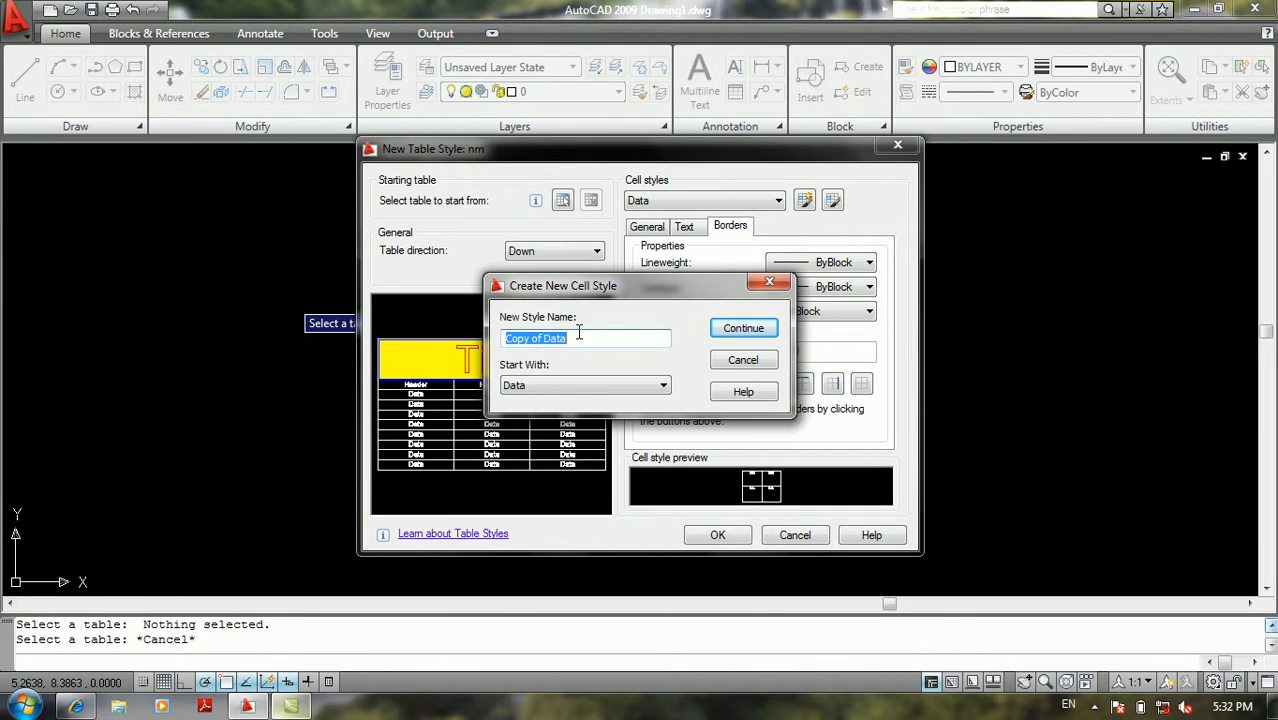
{"action": "type", "text": "S No"}
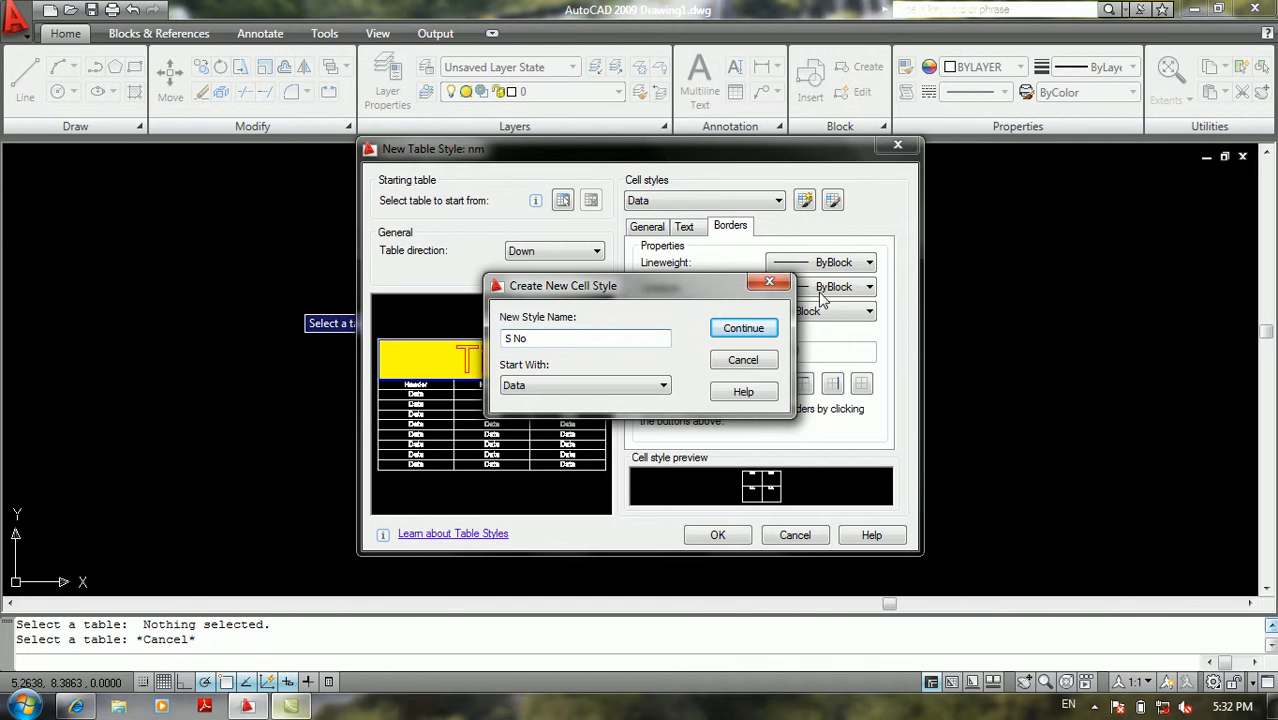
{"action": "left_click", "coordinate": [533, 385]}
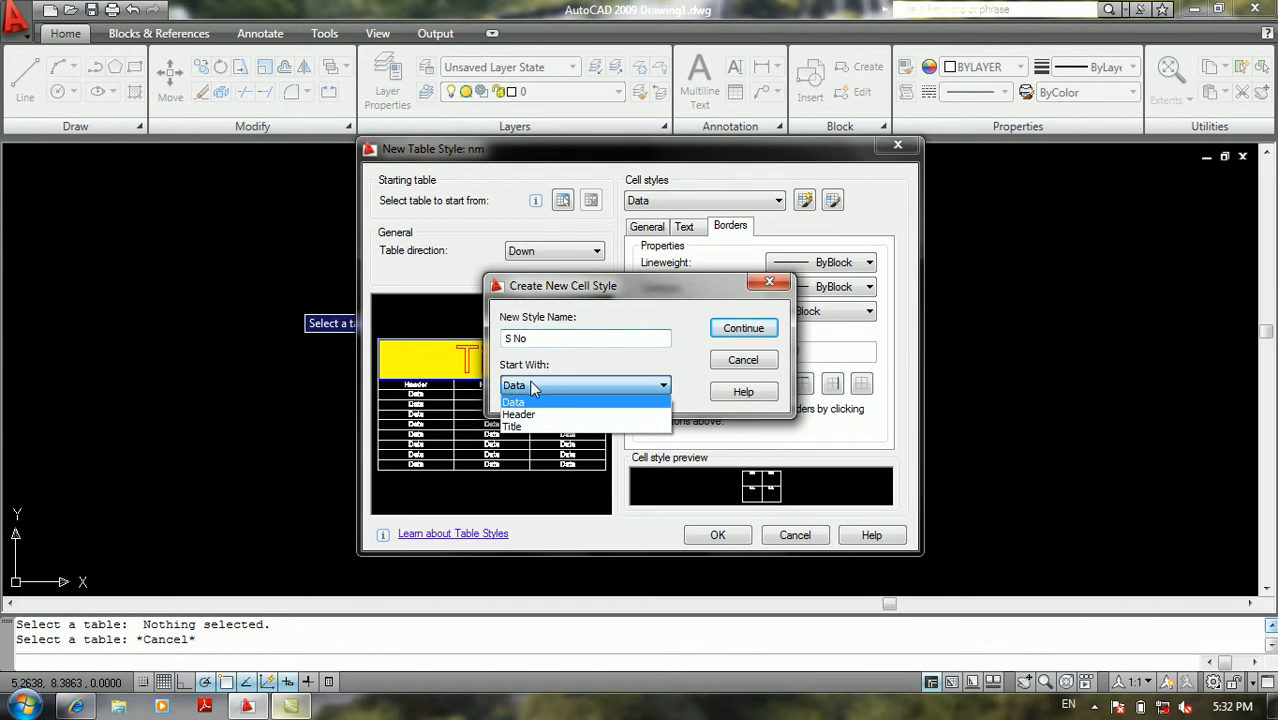
{"action": "left_click", "coordinate": [526, 413]}
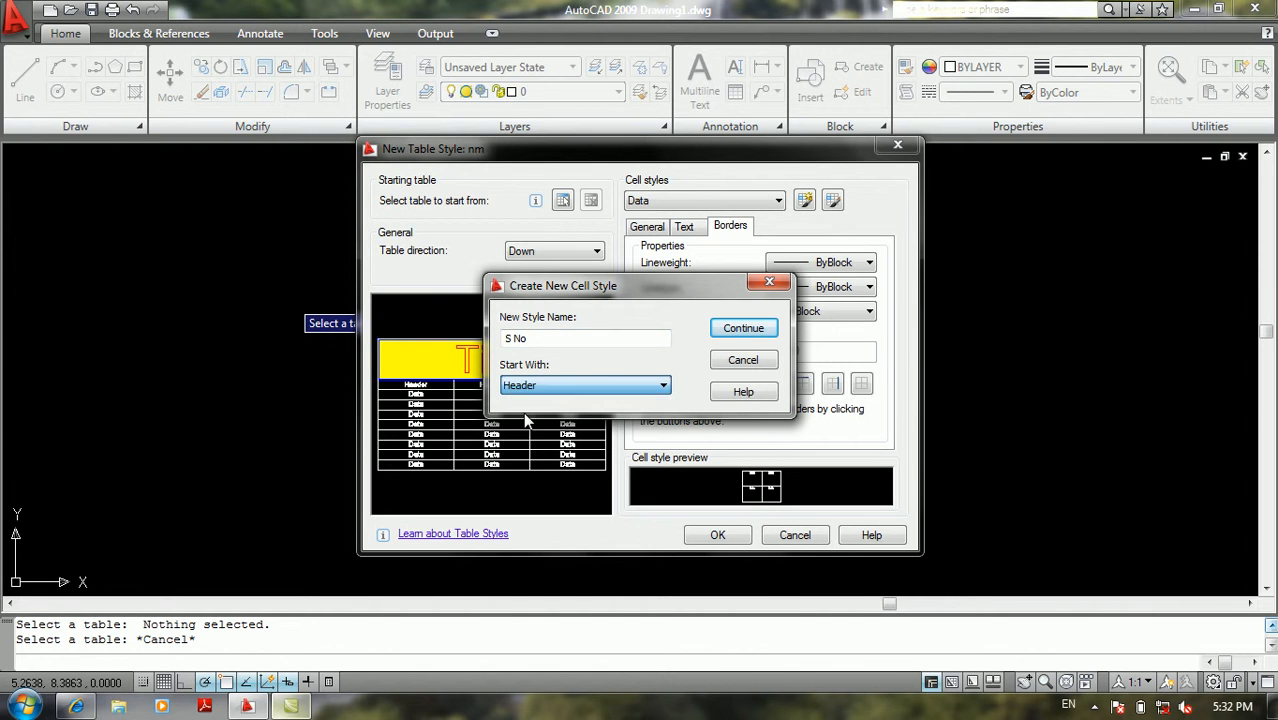
{"action": "left_click", "coordinate": [743, 328]}
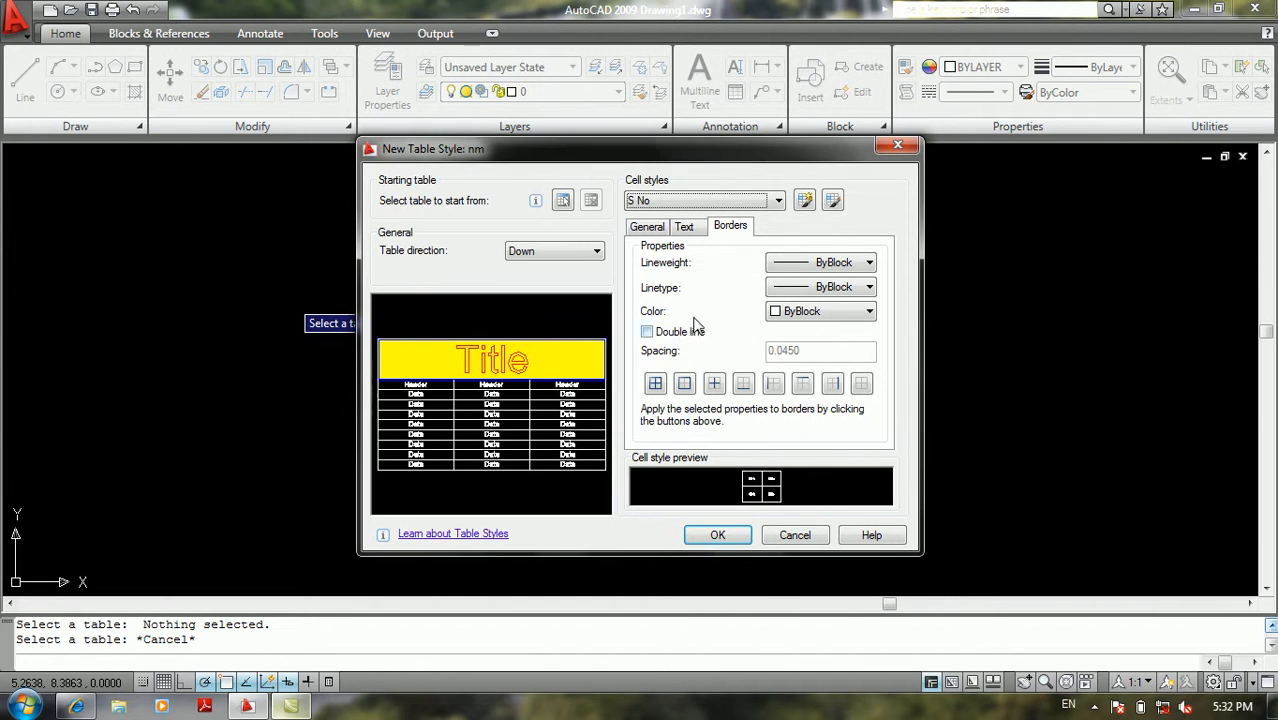
- Check S No among the cell styles and review its general, text and border properties
{"action": "left_click", "coordinate": [712, 205]}
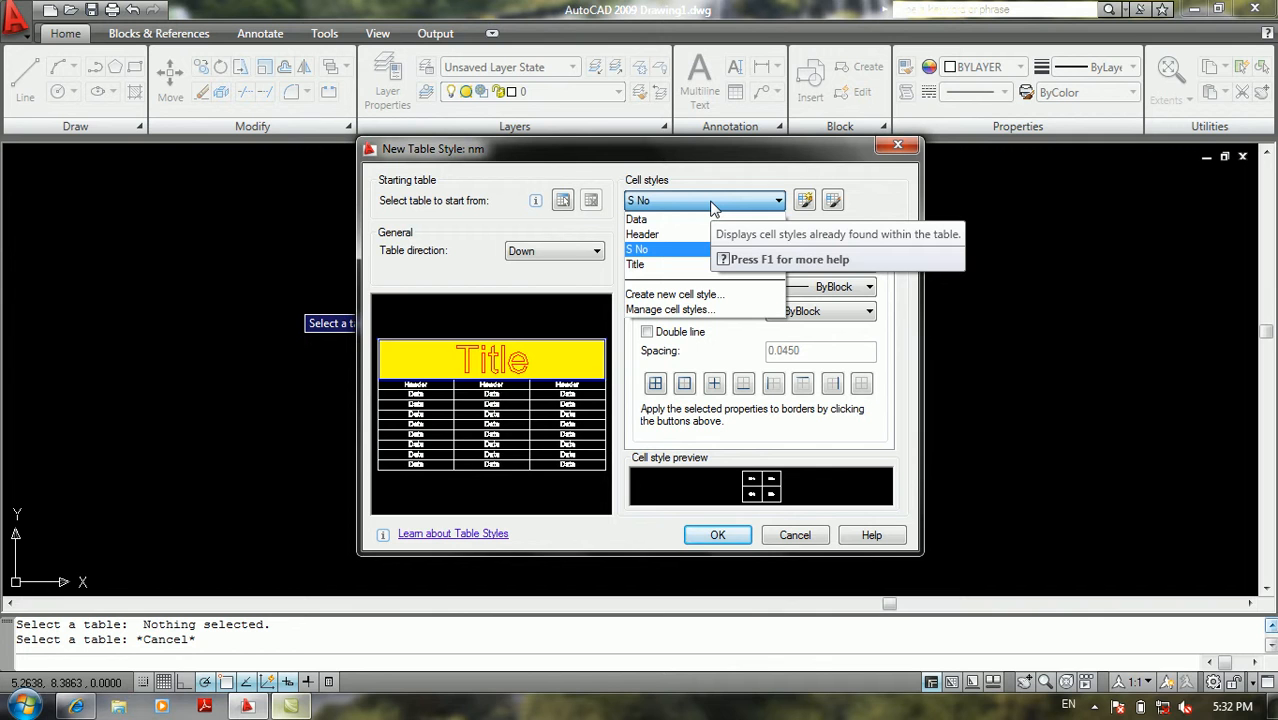
{"action": "left_click", "coordinate": [712, 205]}
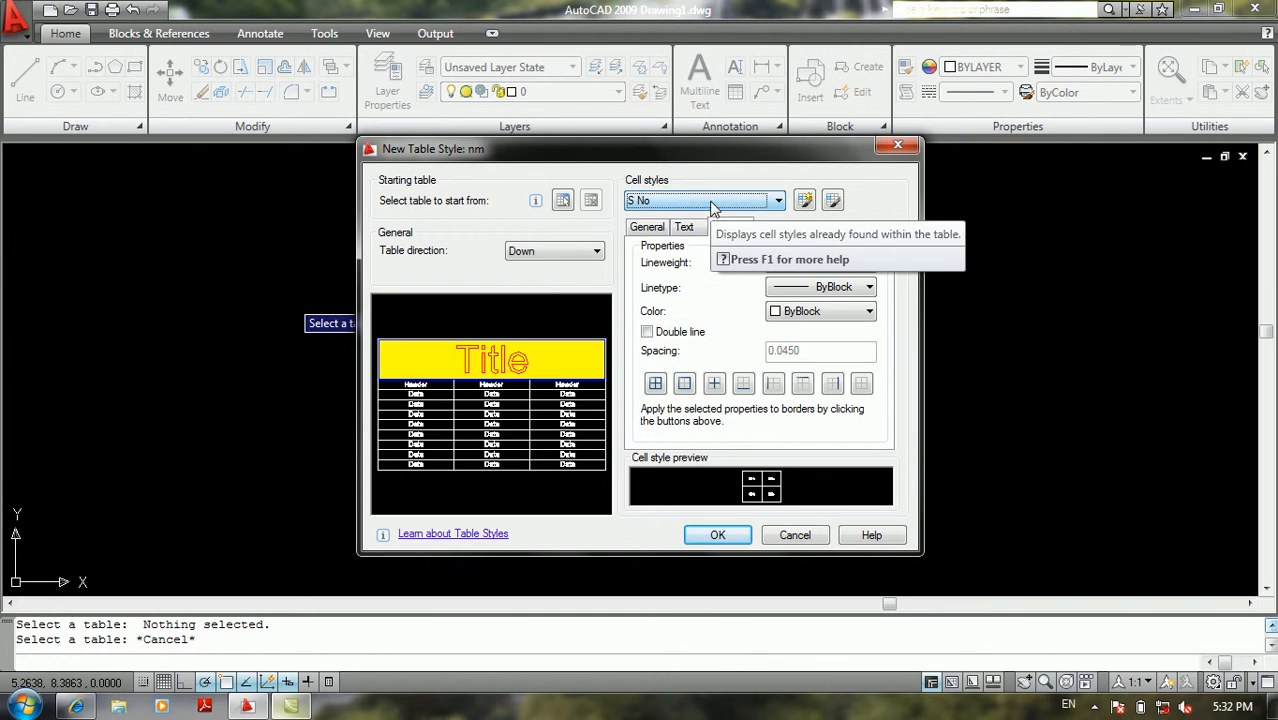
{"action": "left_click", "coordinate": [647, 227]}
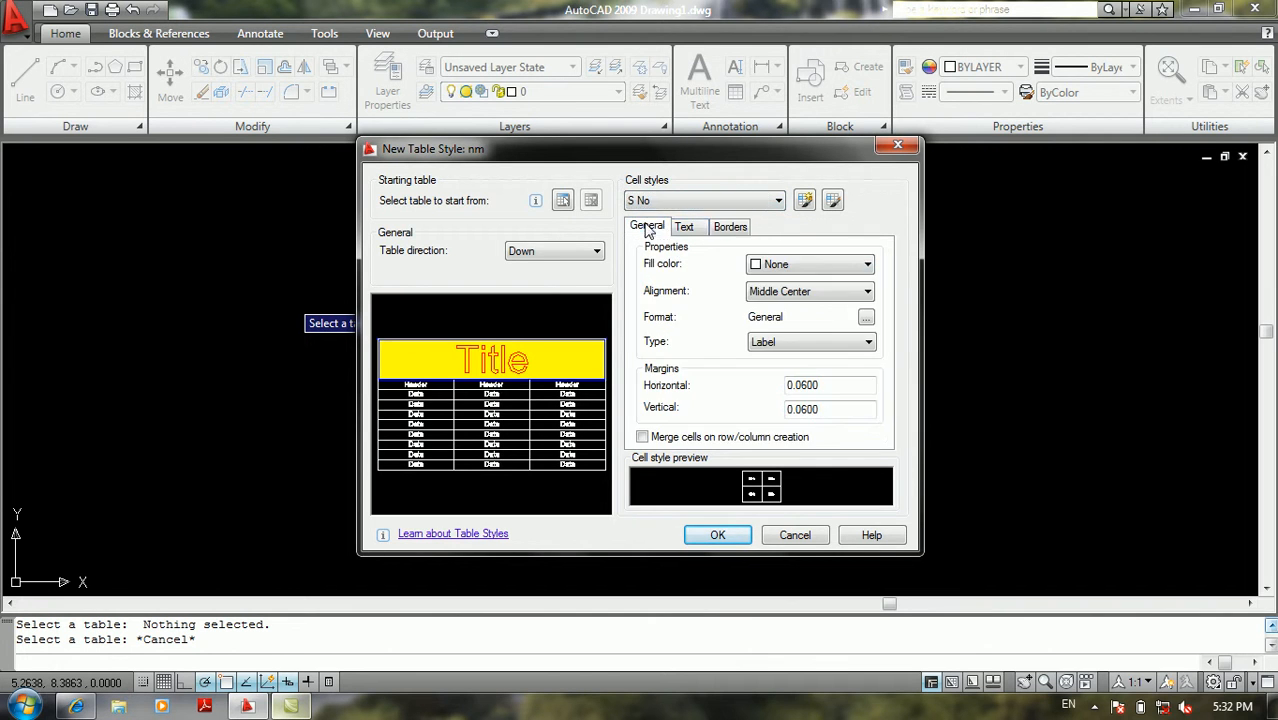
{"action": "left_click", "coordinate": [684, 227]}
{"action": "left_click", "coordinate": [729, 227]}
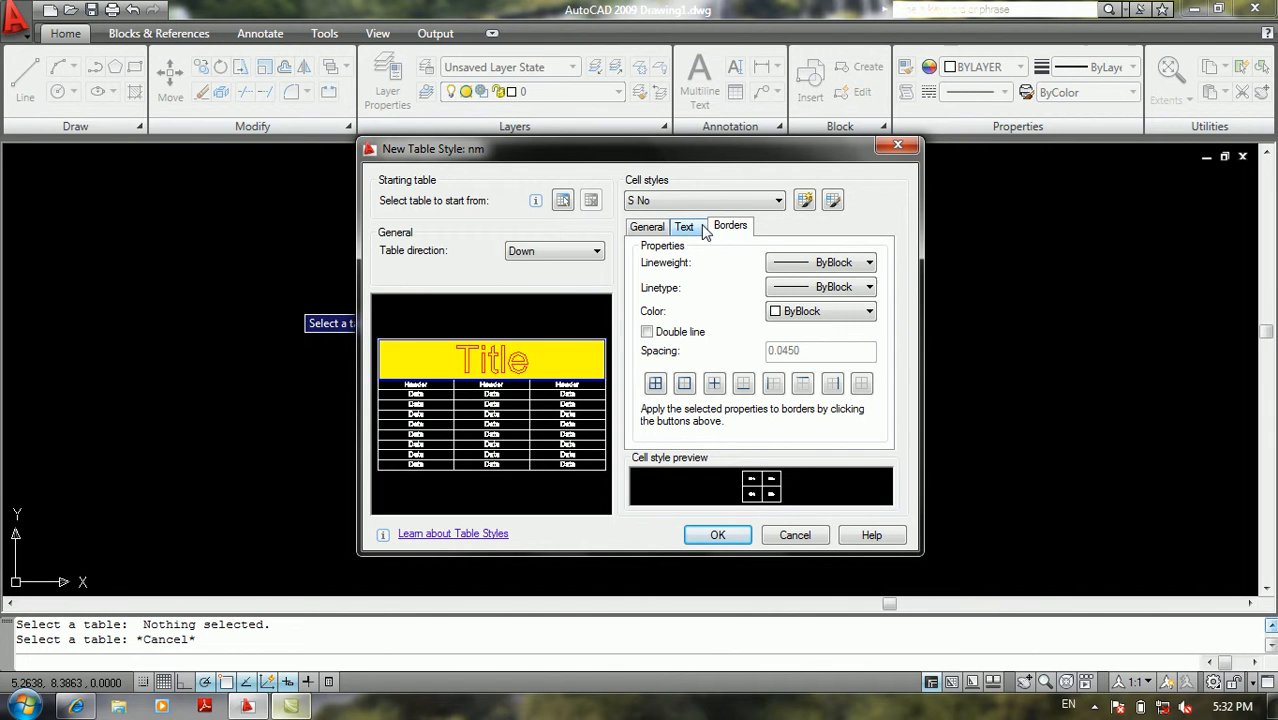
{"action": "left_click", "coordinate": [739, 204]}
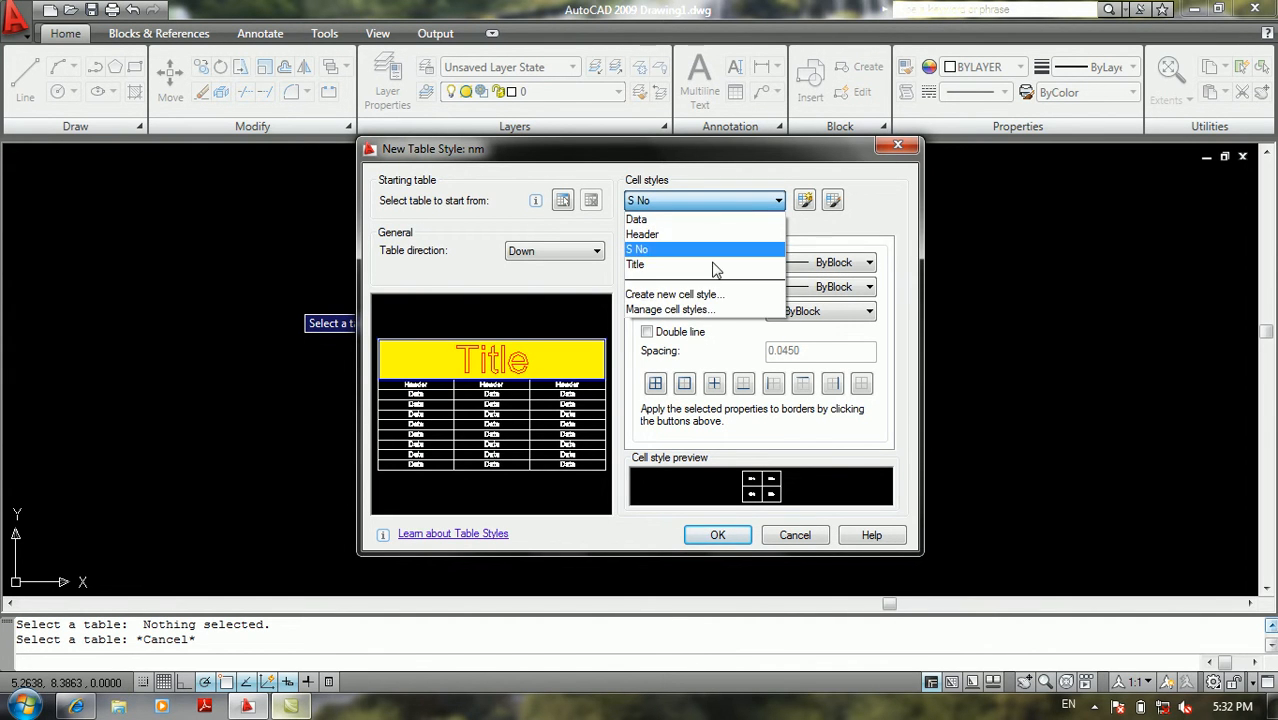
{"action": "left_click", "coordinate": [680, 249]}
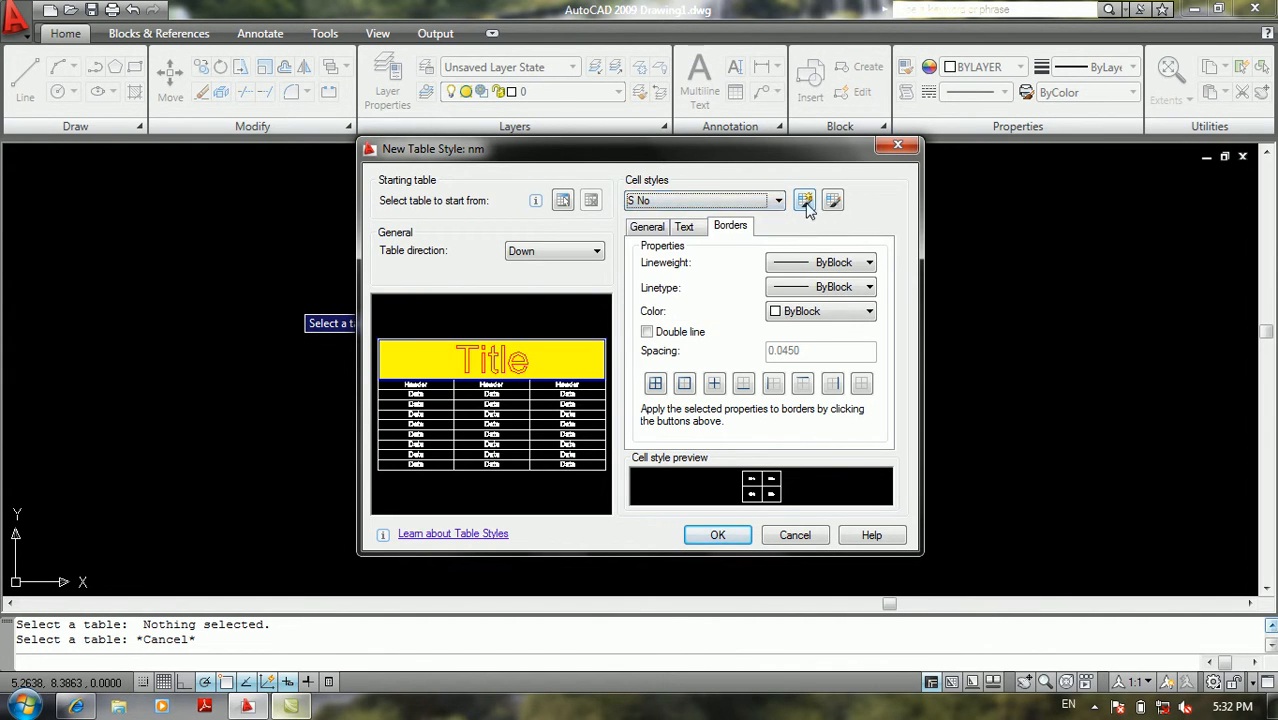
- Look at the new cell style dialog, and preview the Data, Header and S No styles in the cell style manager without changing them
{"action": "left_click", "coordinate": [805, 201]}
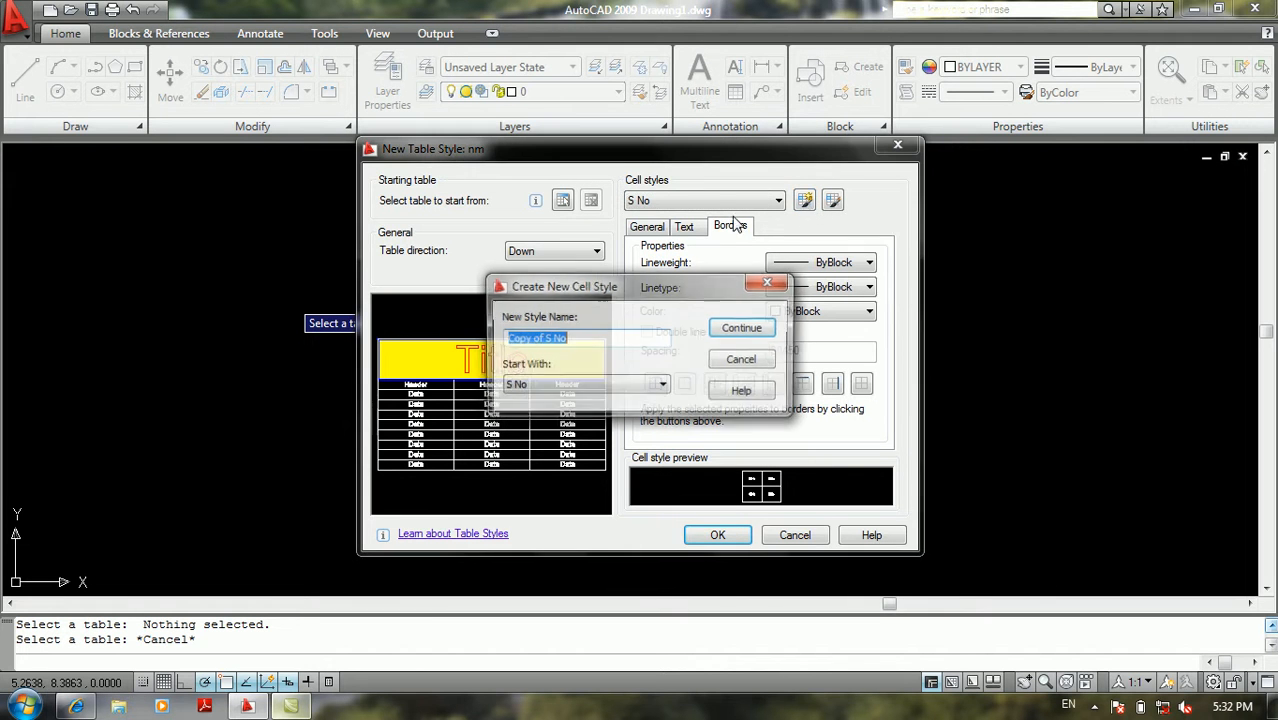
{"action": "left_click", "coordinate": [746, 362]}
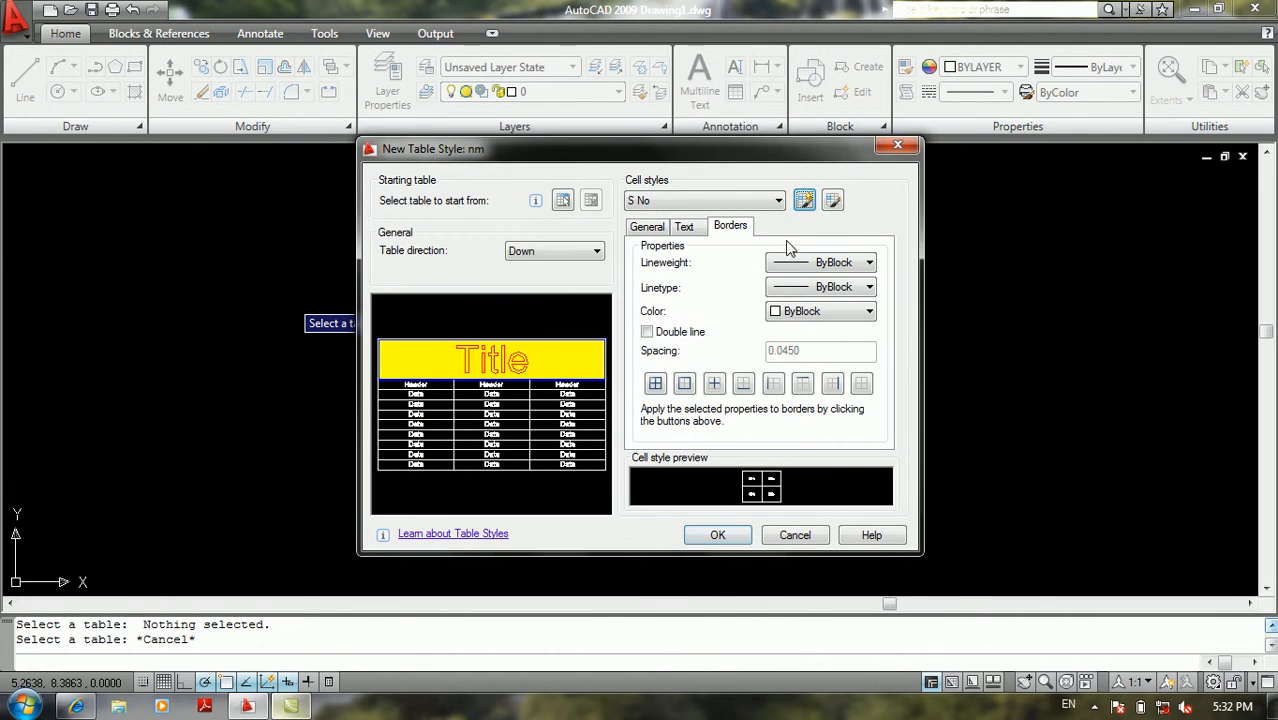
{"action": "left_click", "coordinate": [832, 200]}
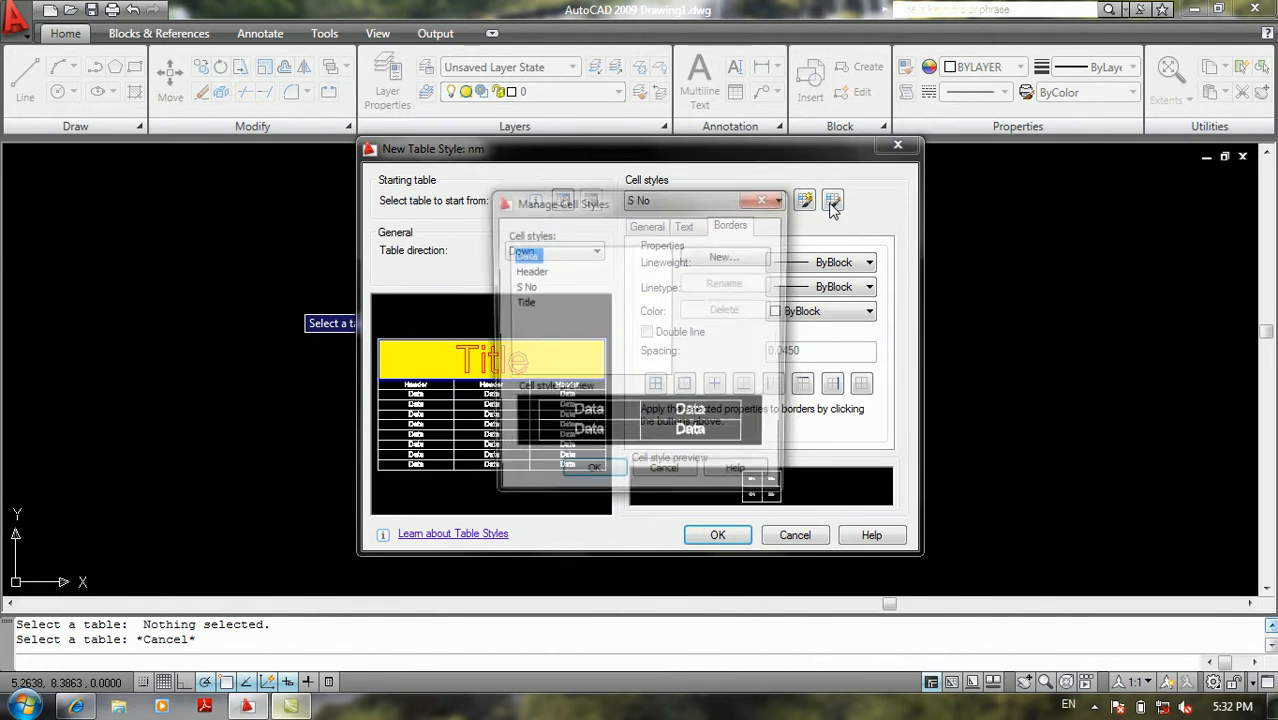
{"action": "left_click", "coordinate": [538, 271]}
{"action": "left_click", "coordinate": [530, 258]}
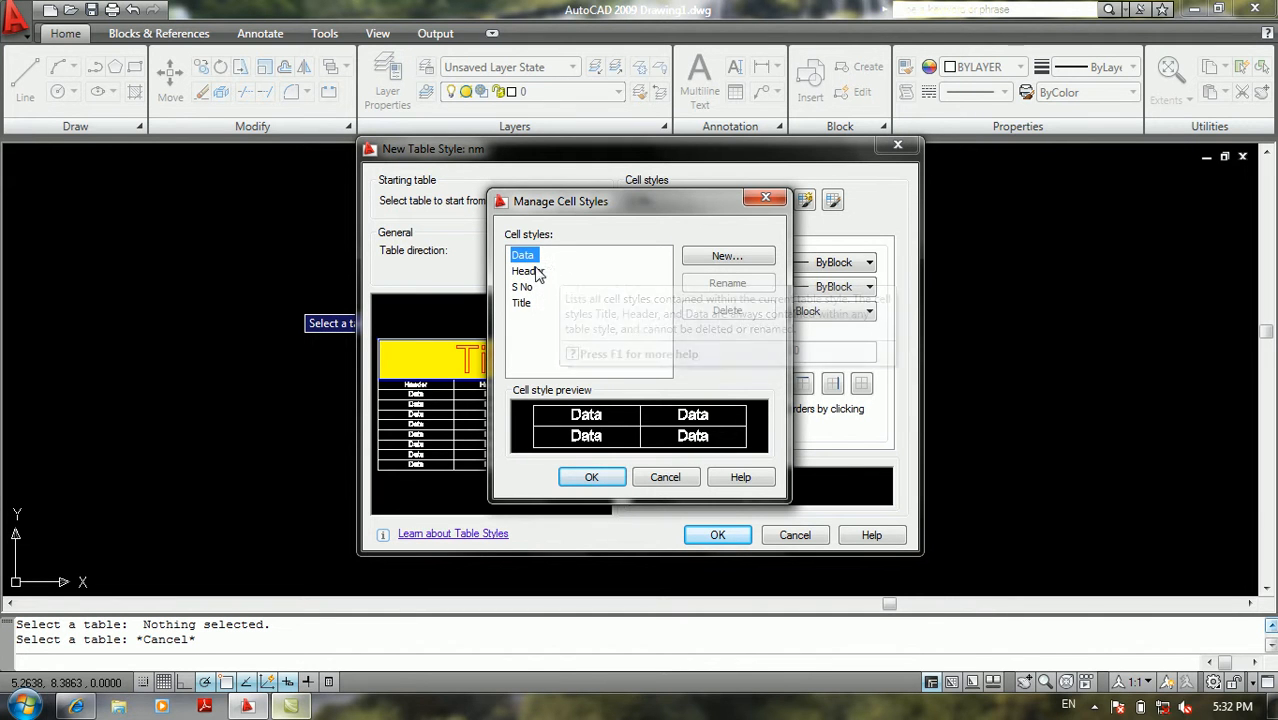
{"action": "left_click", "coordinate": [536, 273]}
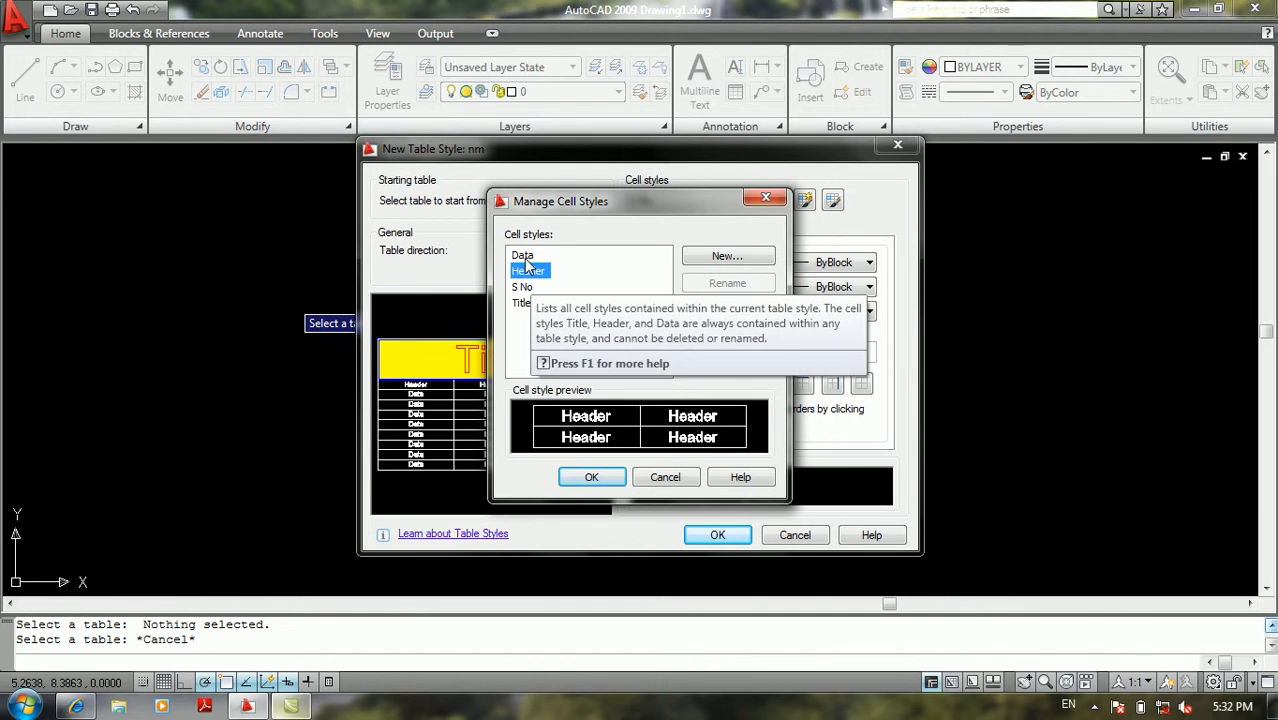
{"action": "left_click", "coordinate": [525, 257]}
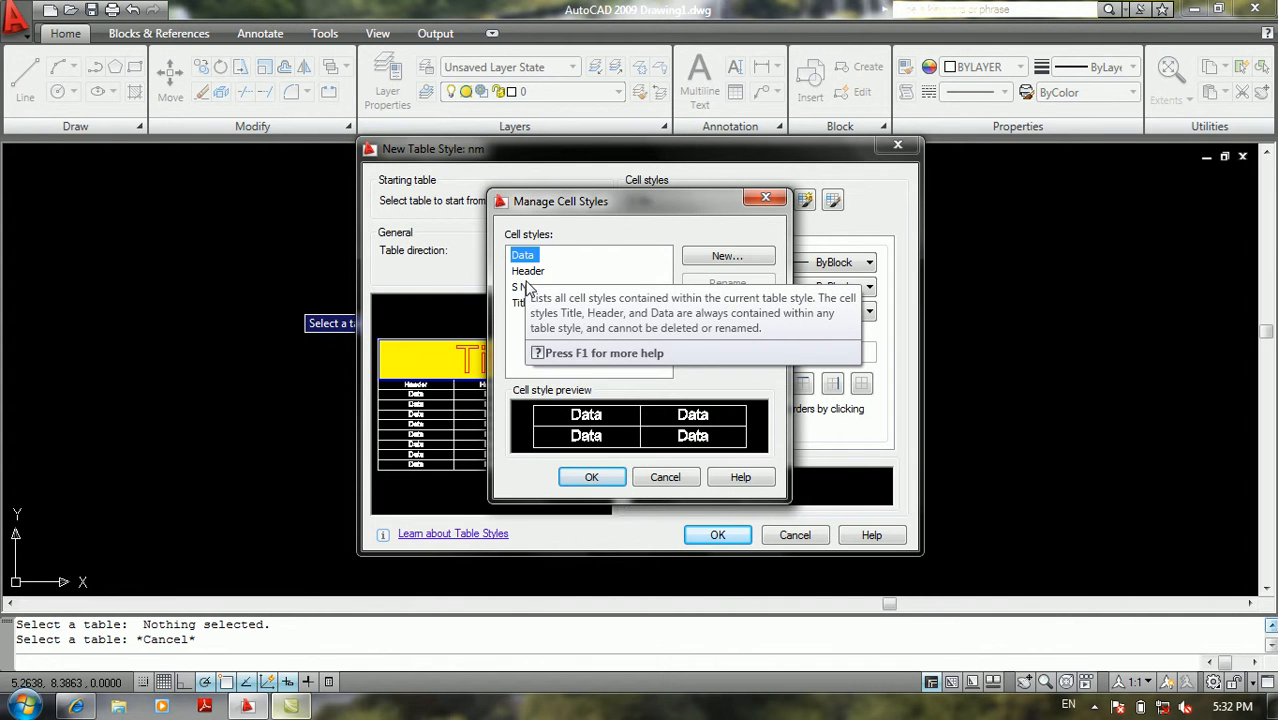
{"action": "left_click", "coordinate": [526, 288]}
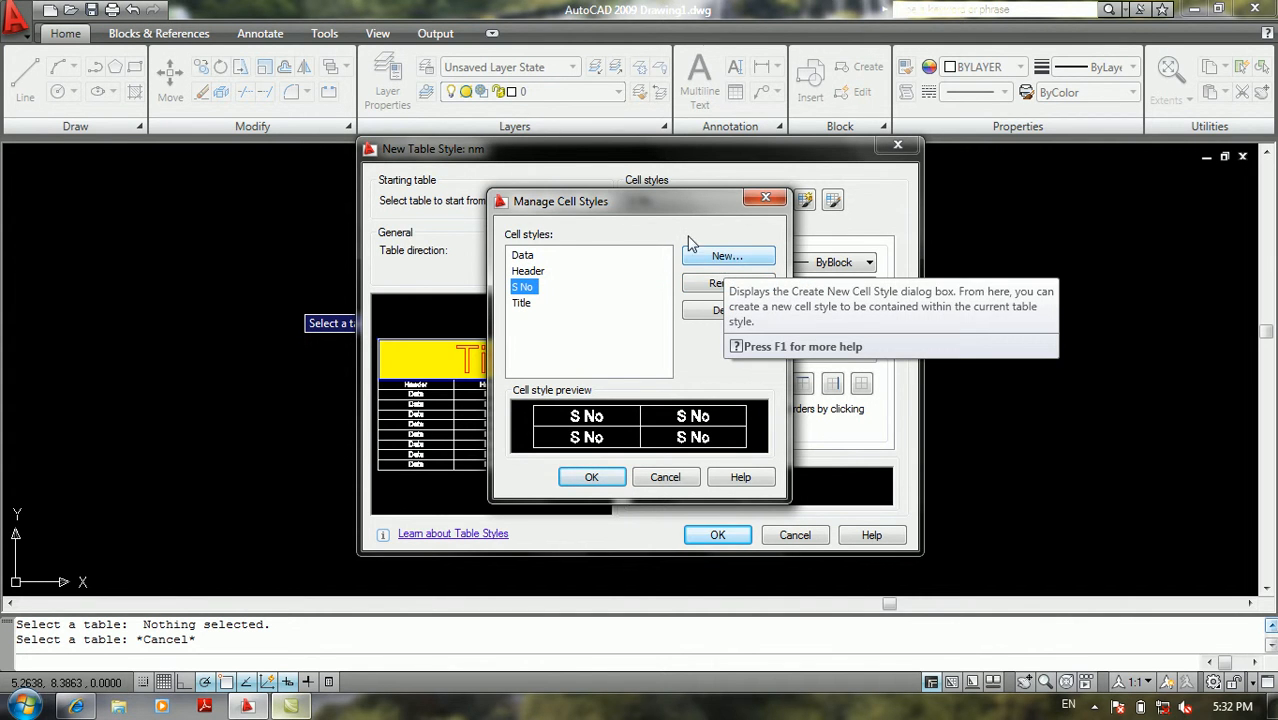
{"action": "left_click", "coordinate": [665, 478]}
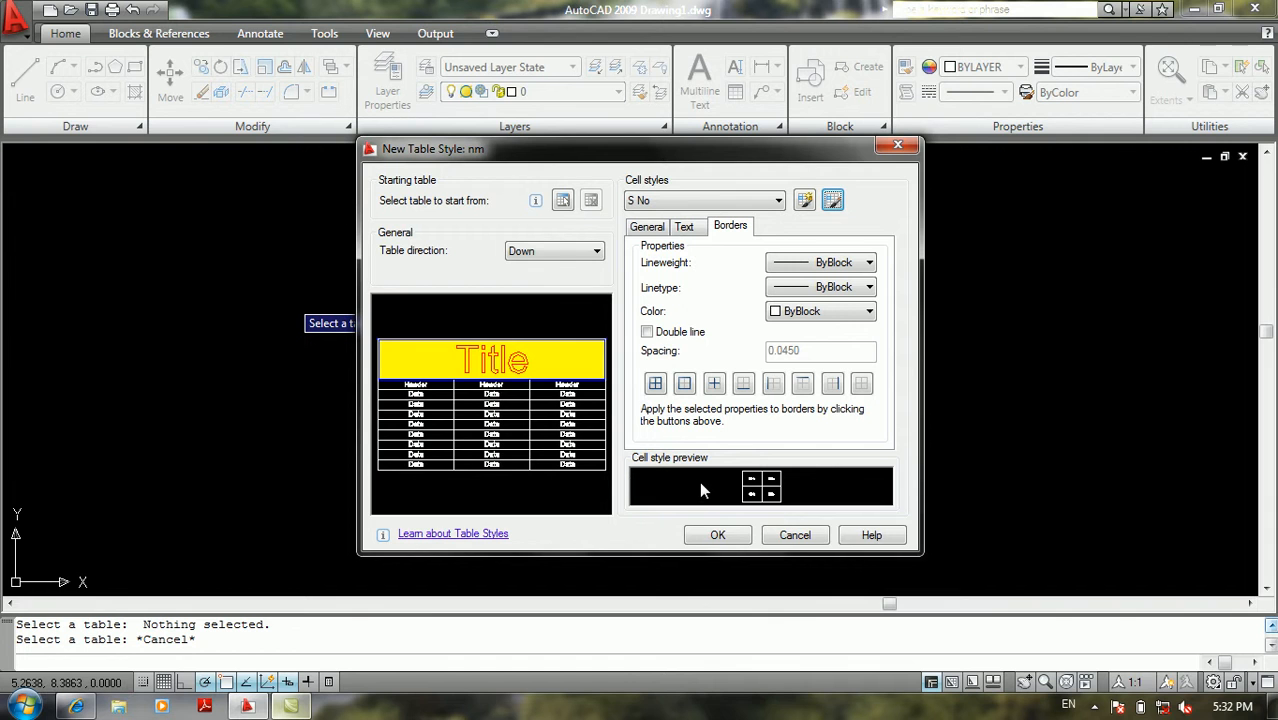
- Try merging cells on row/column creation for the S No cell style, and turn the option off again
{"action": "left_click", "coordinate": [645, 227]}
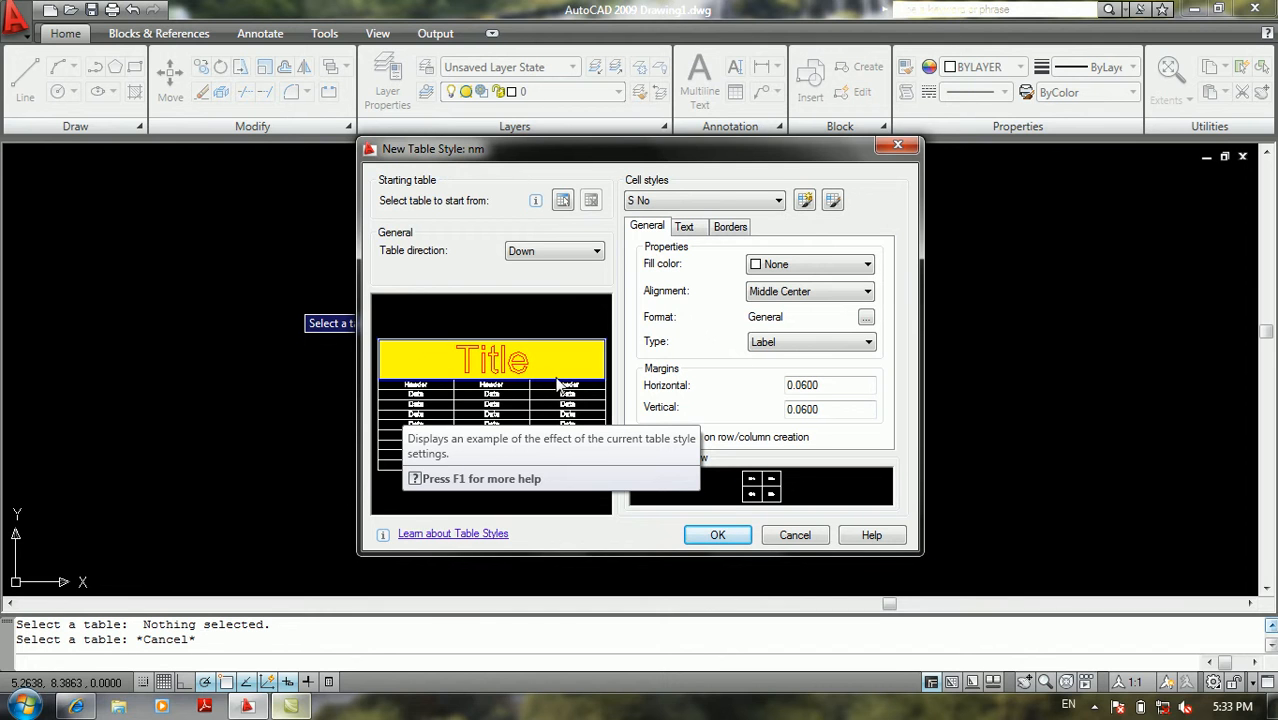
{"action": "left_click", "coordinate": [643, 440]}
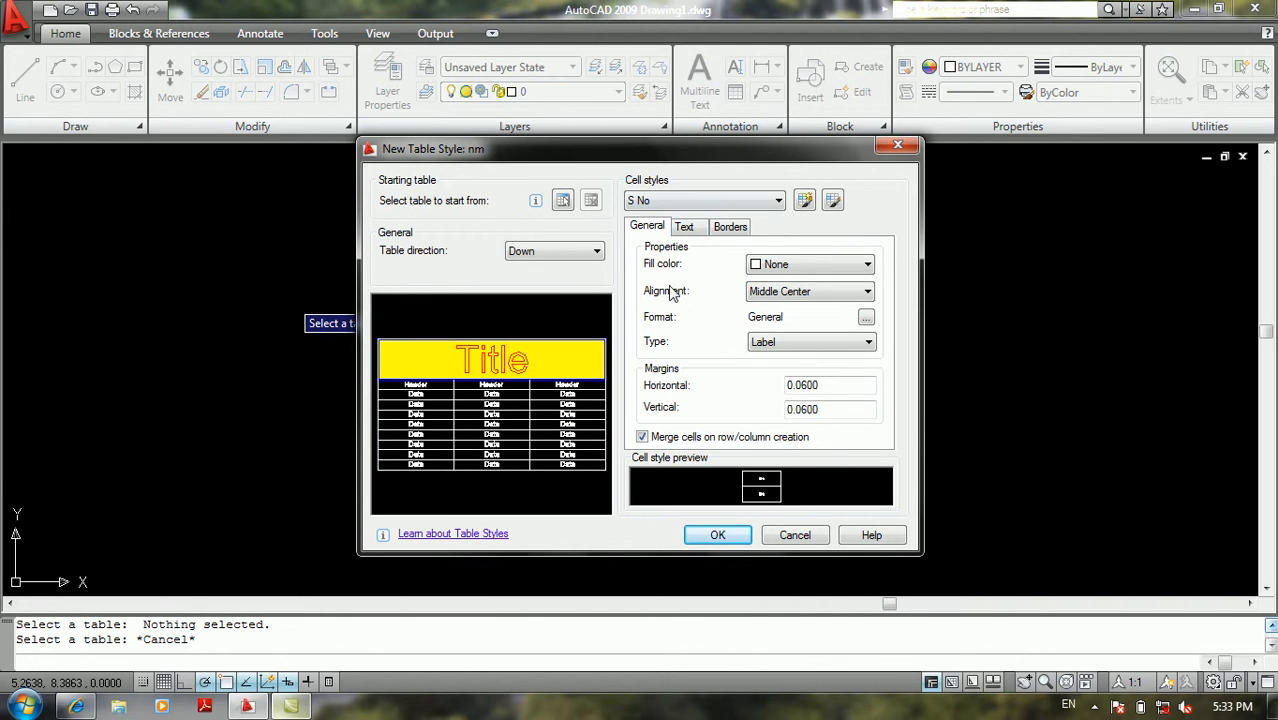
{"action": "left_click", "coordinate": [643, 437]}
- Try the Title cell style without merging cells on row/column creation, and turn the merging back on
{"action": "left_click", "coordinate": [714, 202]}
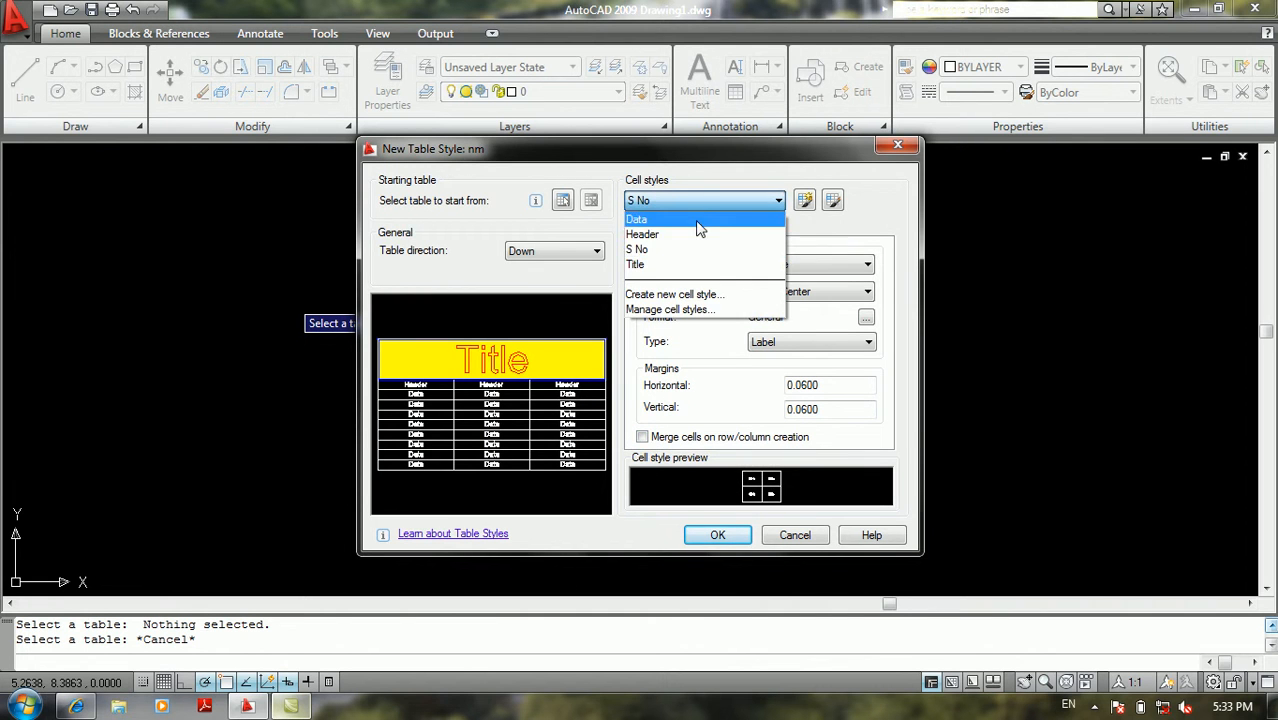
{"action": "left_click", "coordinate": [645, 264]}
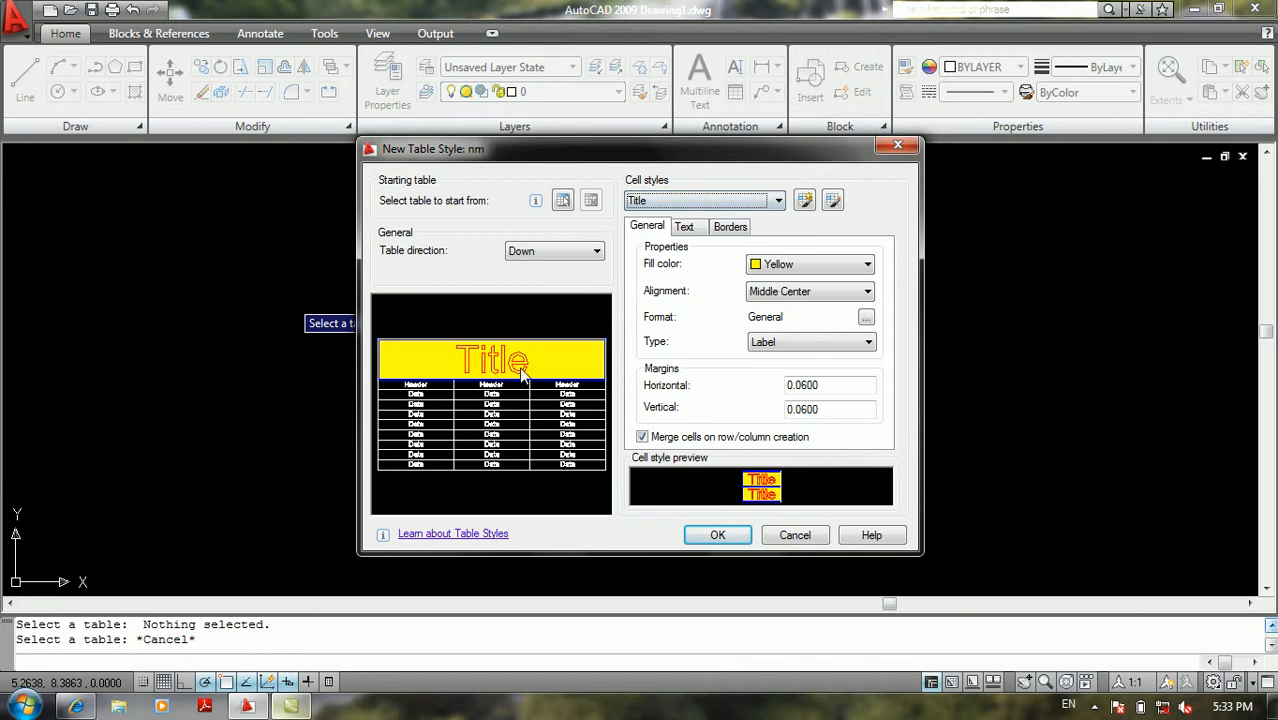
{"action": "left_click", "coordinate": [642, 437]}
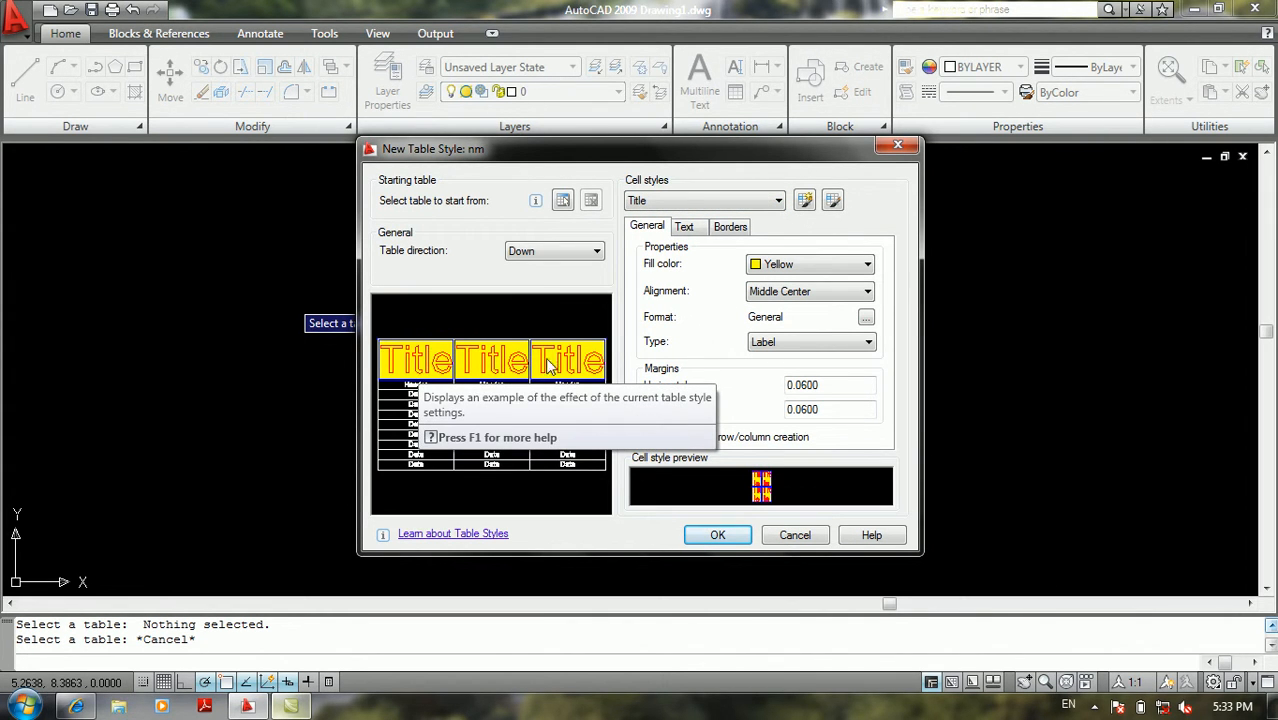
{"action": "left_click", "coordinate": [642, 437]}
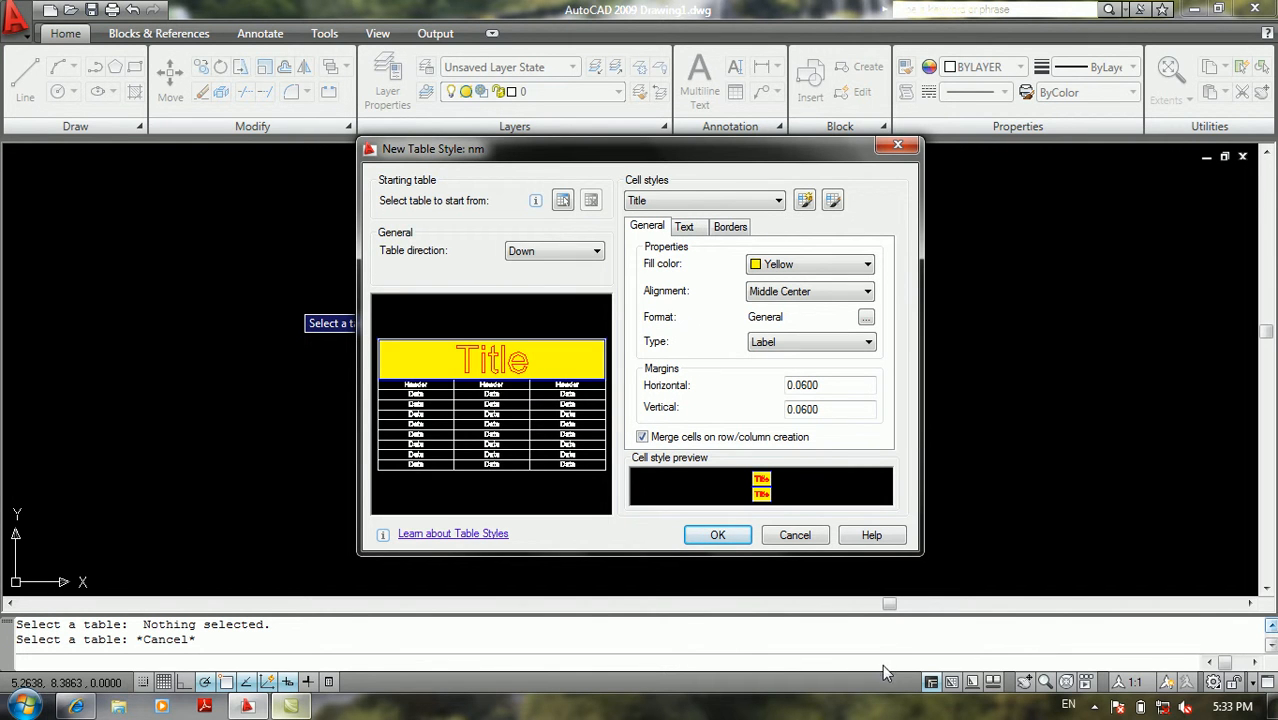
- Accept the settings of the nm table style and set it as the current table style
{"action": "left_click", "coordinate": [717, 535]}
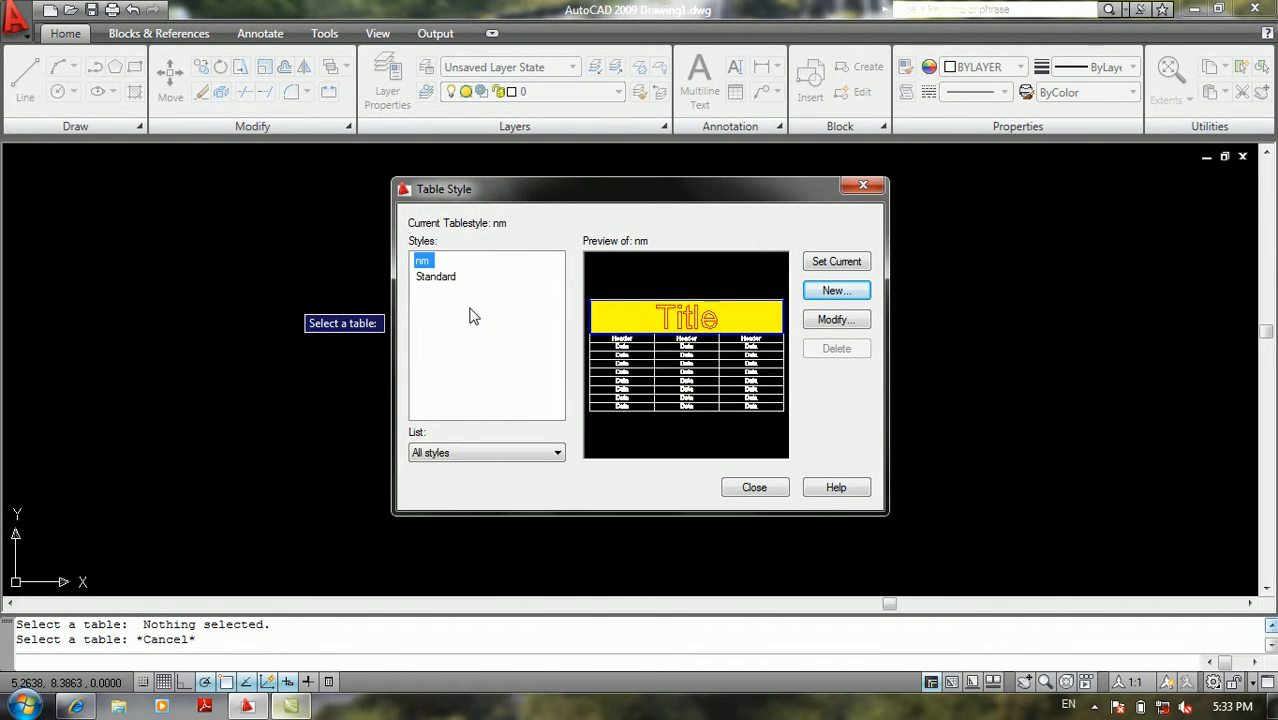
{"action": "left_click", "coordinate": [838, 262]}
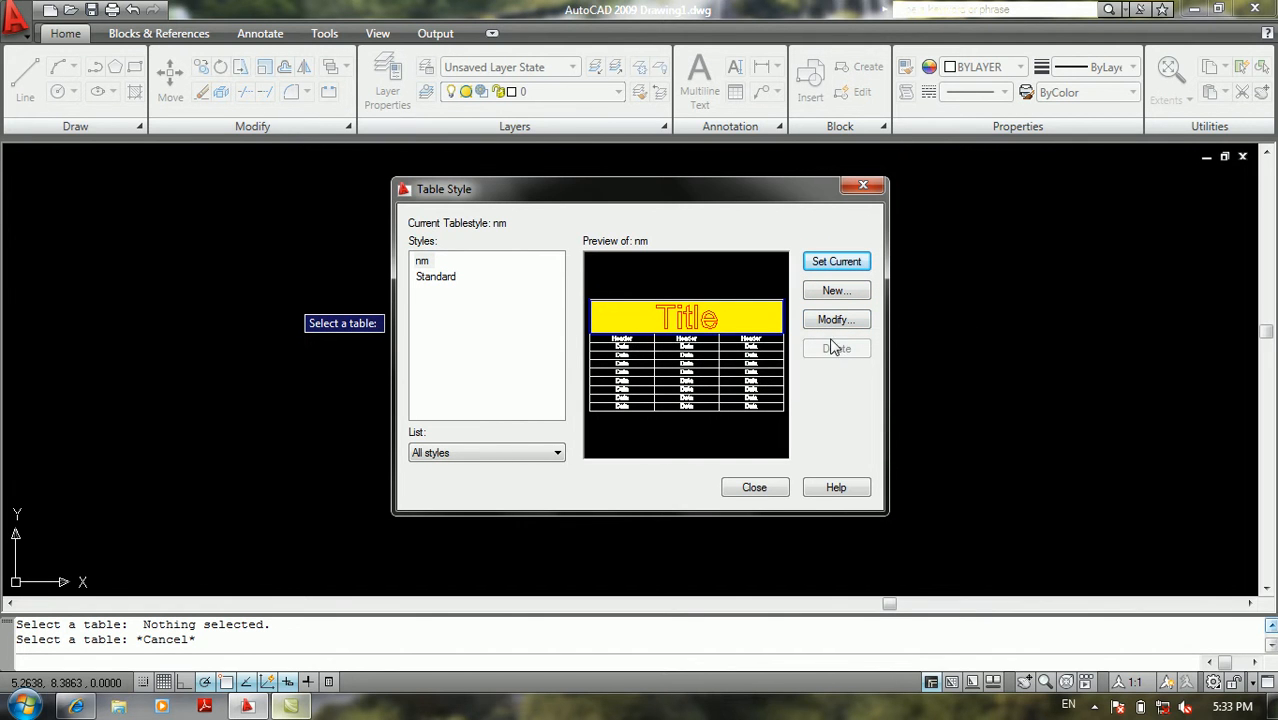
- View the filter options for the list of table styles, keep all styles listed, and close the table style manager
{"action": "left_click", "coordinate": [490, 452]}
{"action": "left_click", "coordinate": [490, 452]}
{"action": "left_click", "coordinate": [490, 452]}
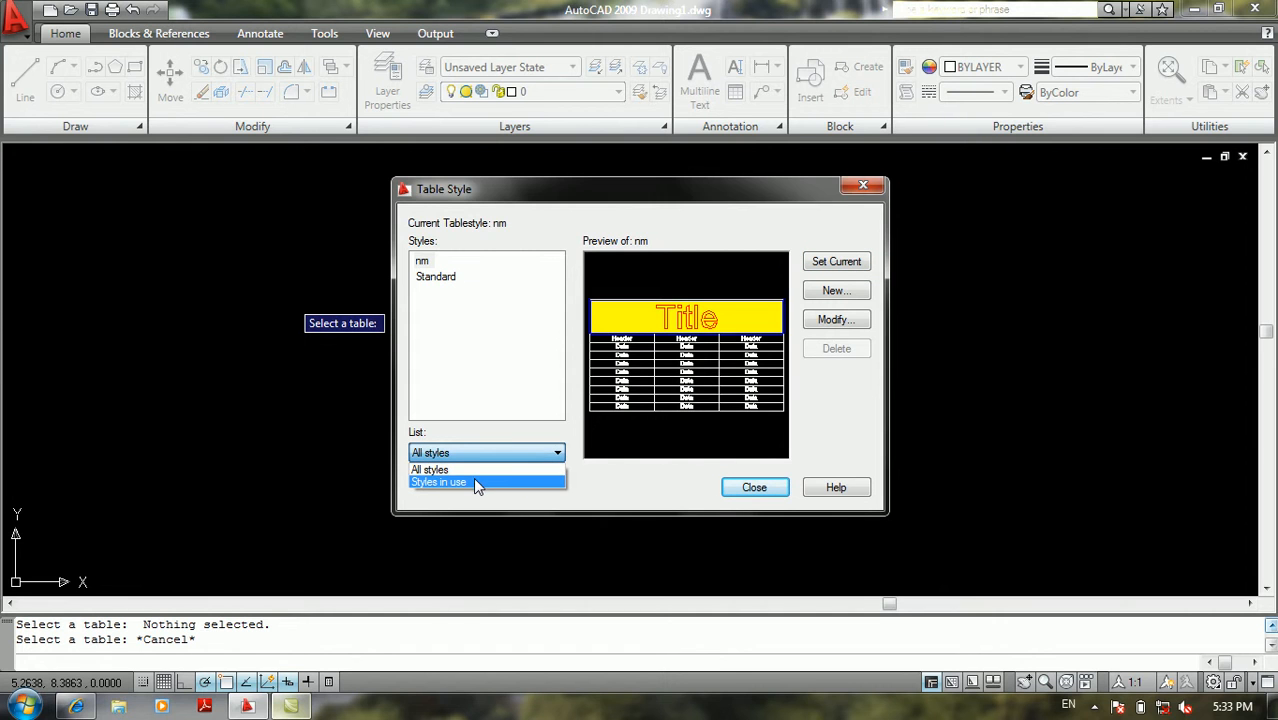
{"action": "left_click", "coordinate": [488, 420]}
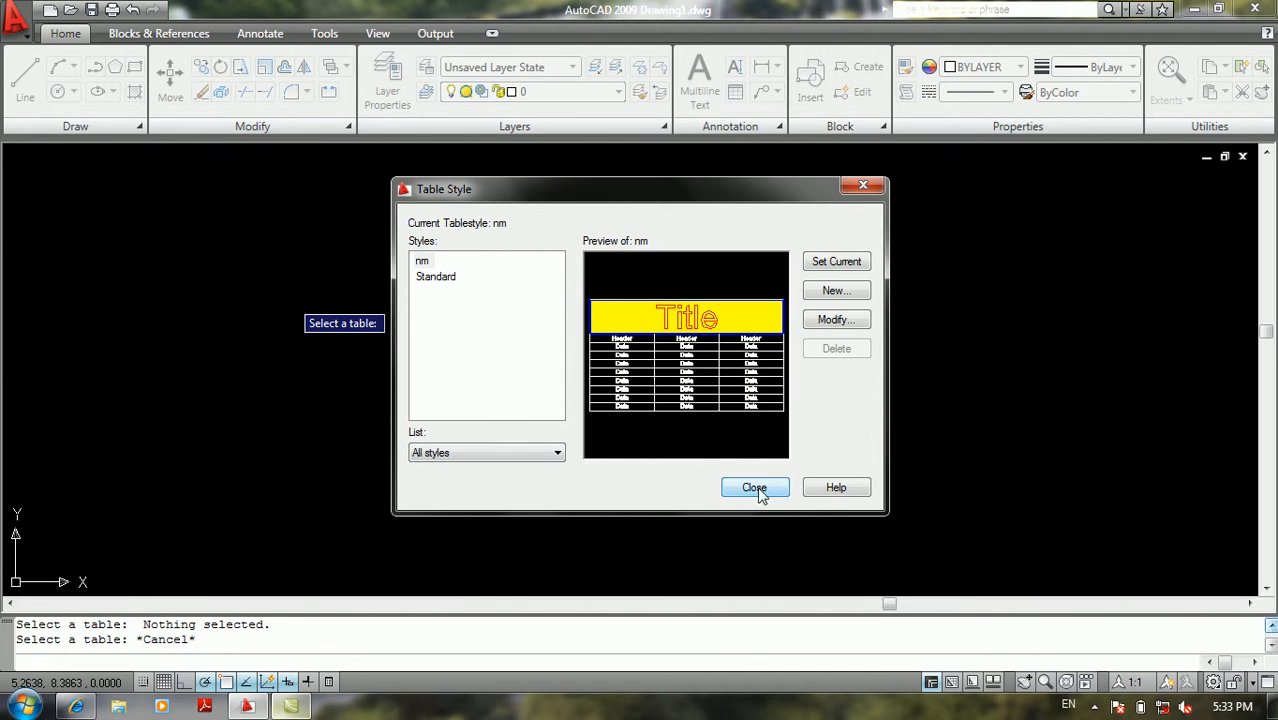
{"action": "left_click", "coordinate": [733, 494]}
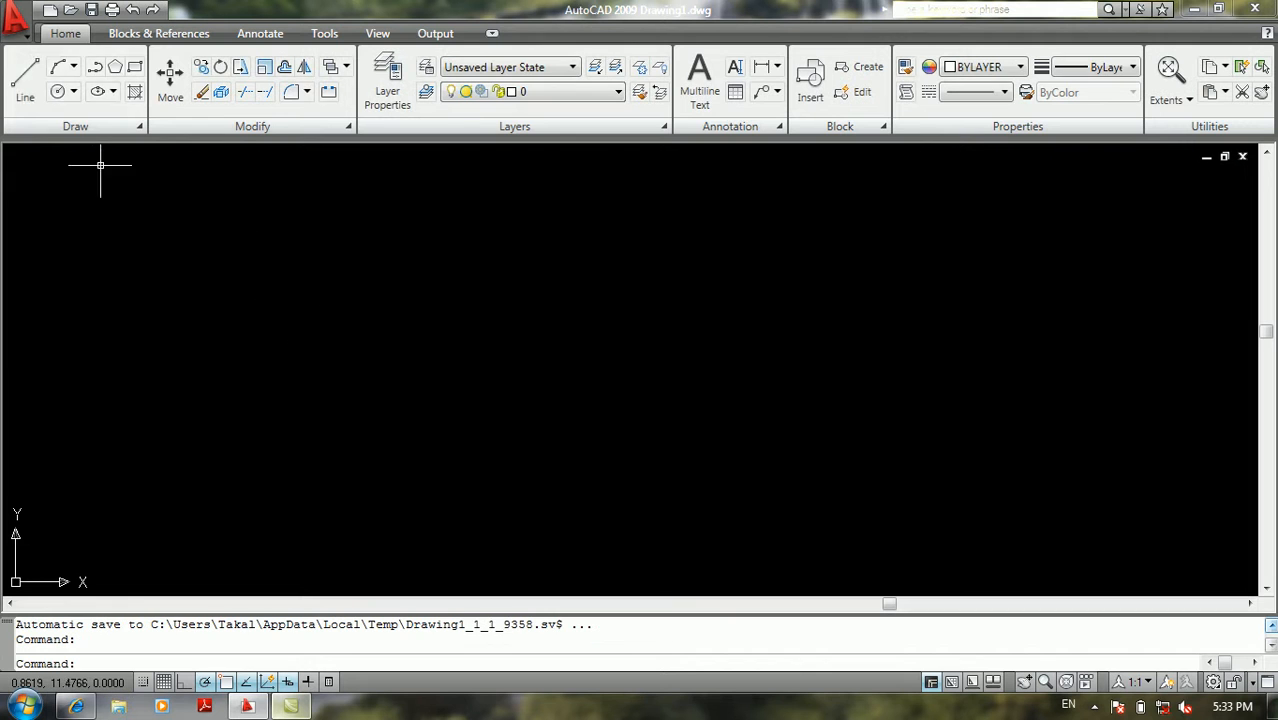
- Start inserting a table, and check the available table styles while keeping nm
{"action": "left_click", "coordinate": [735, 91]}
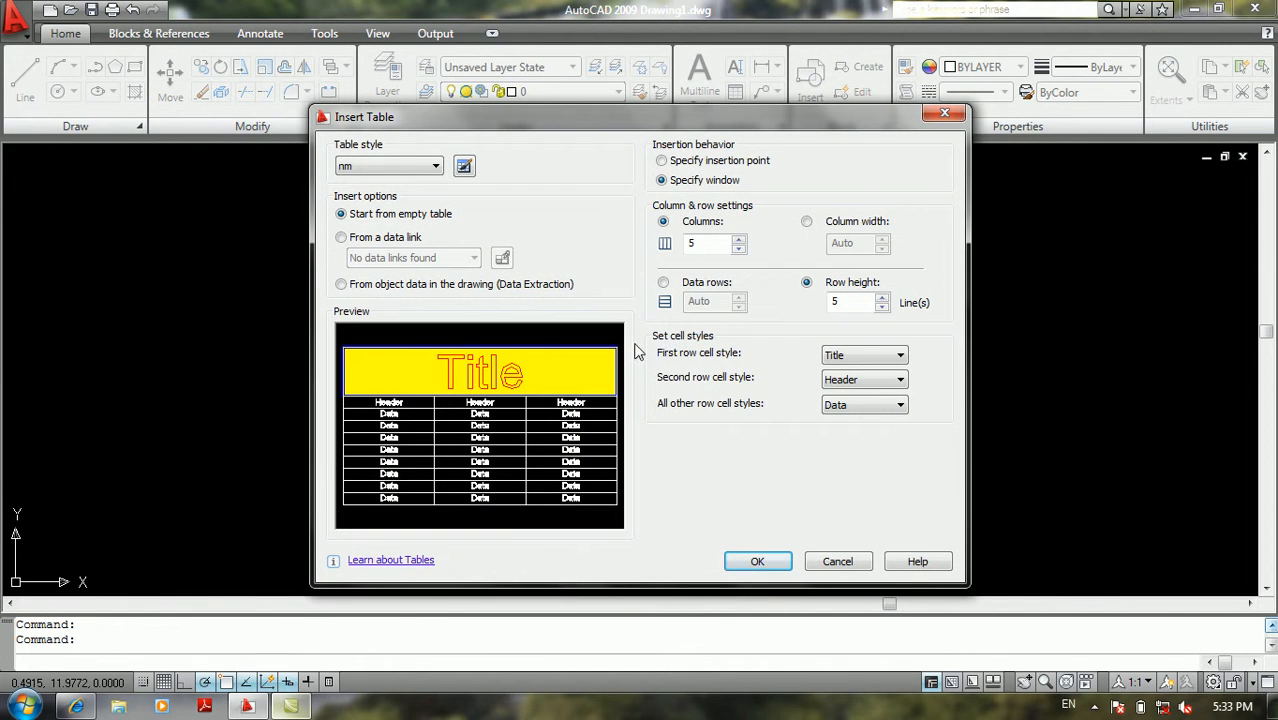
{"action": "left_click", "coordinate": [386, 166]}
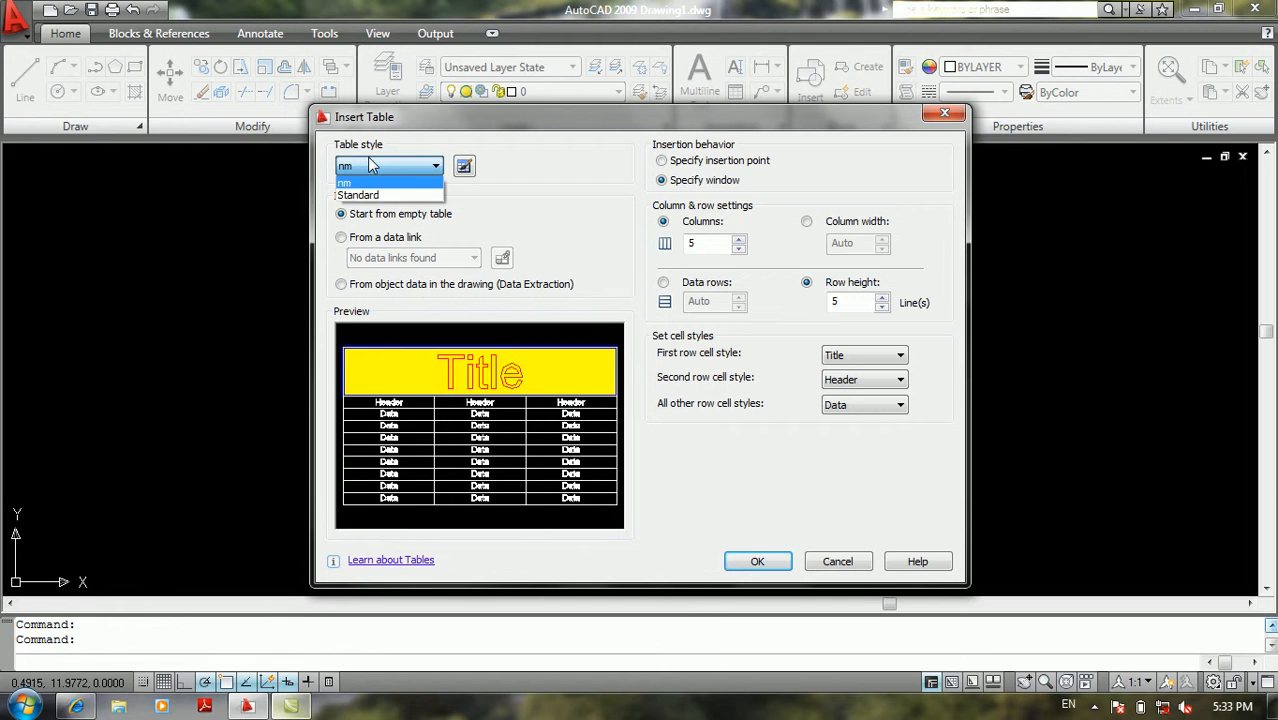
{"action": "left_click", "coordinate": [366, 159]}
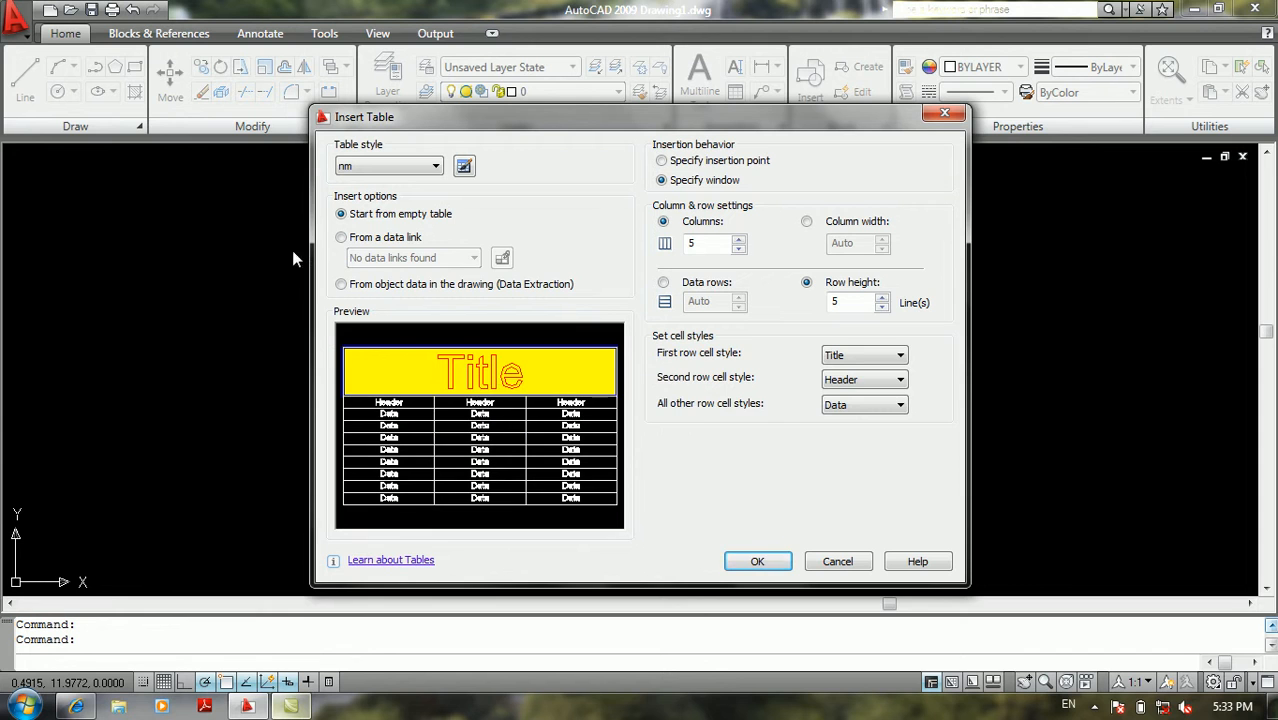
- Look at the data link insert option and the creation of a new Excel data link without making one
{"action": "left_click", "coordinate": [358, 239]}
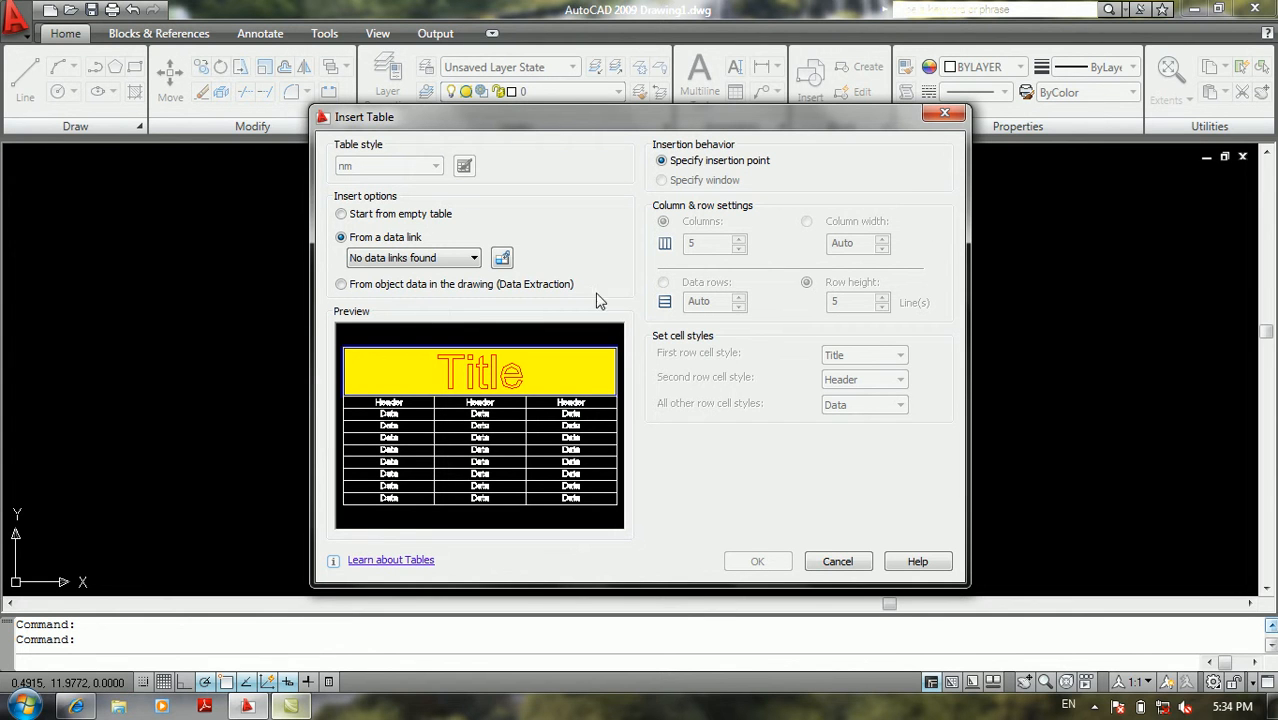
{"action": "left_click", "coordinate": [502, 258]}
{"action": "left_click", "coordinate": [580, 231]}
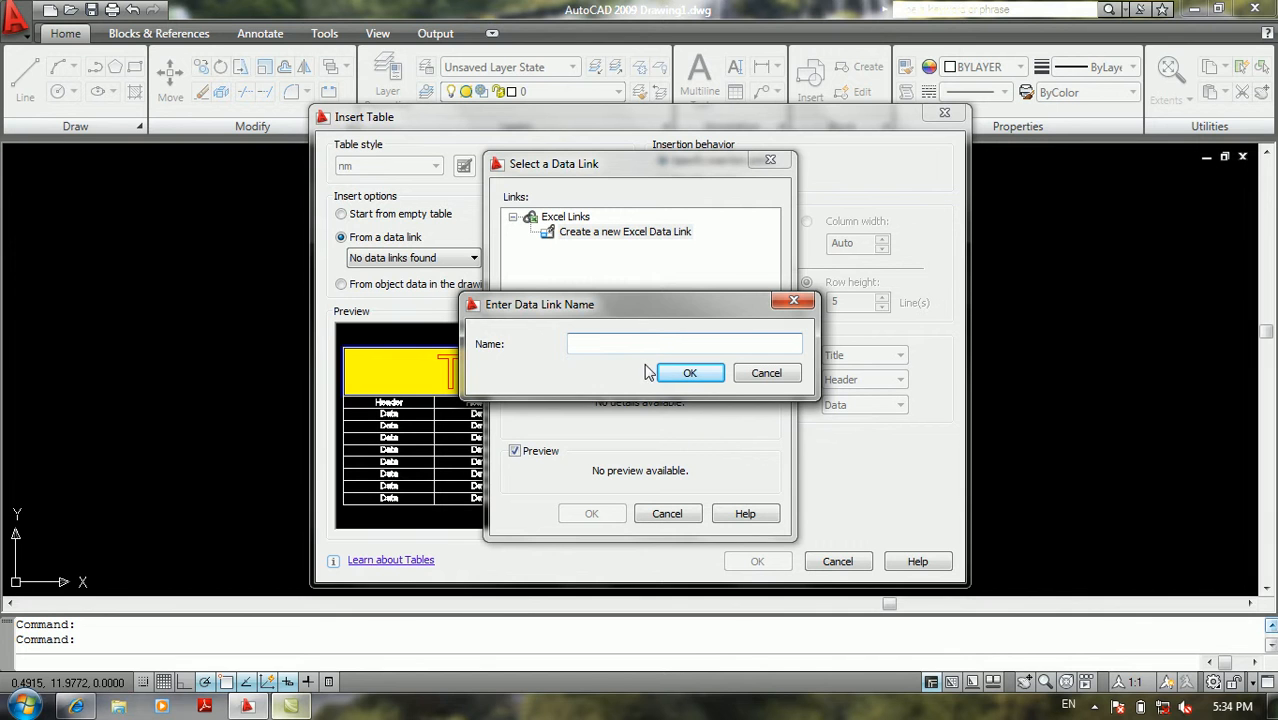
{"action": "left_click", "coordinate": [766, 374]}
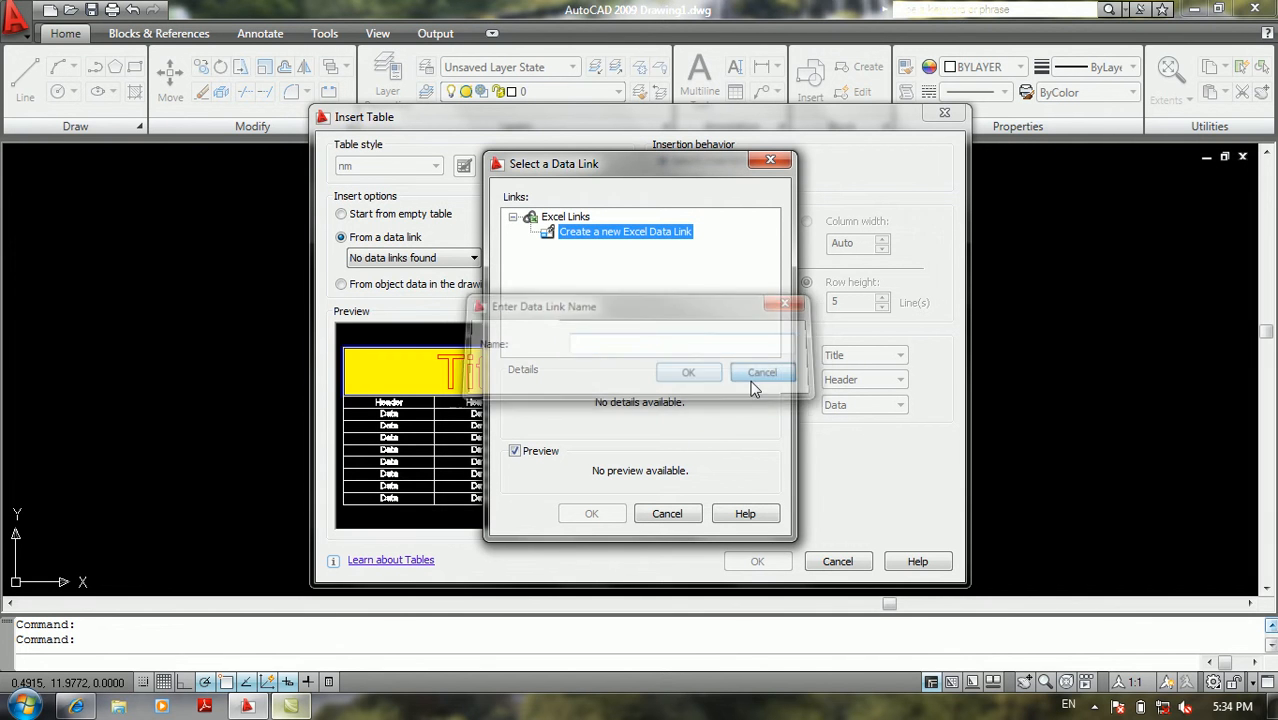
{"action": "left_click", "coordinate": [668, 514]}
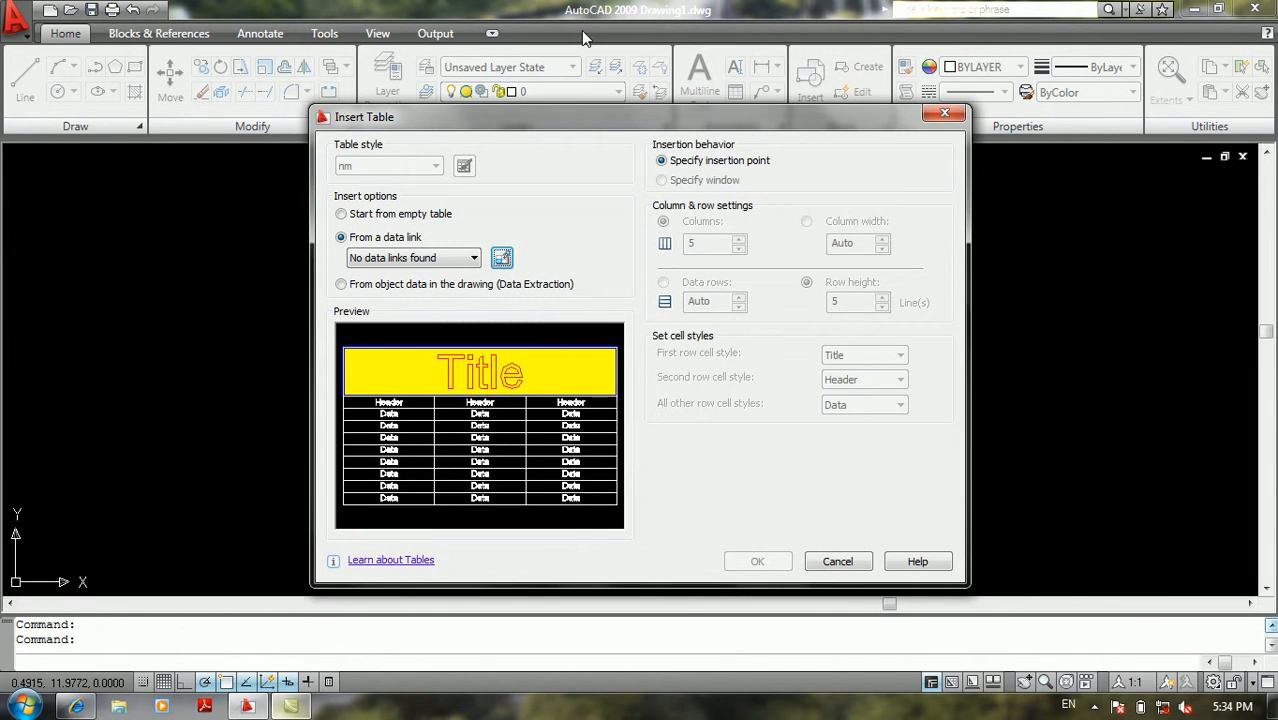
- Preview the data extraction and data link insert options, and return to starting from an empty table
{"action": "left_click", "coordinate": [341, 214]}
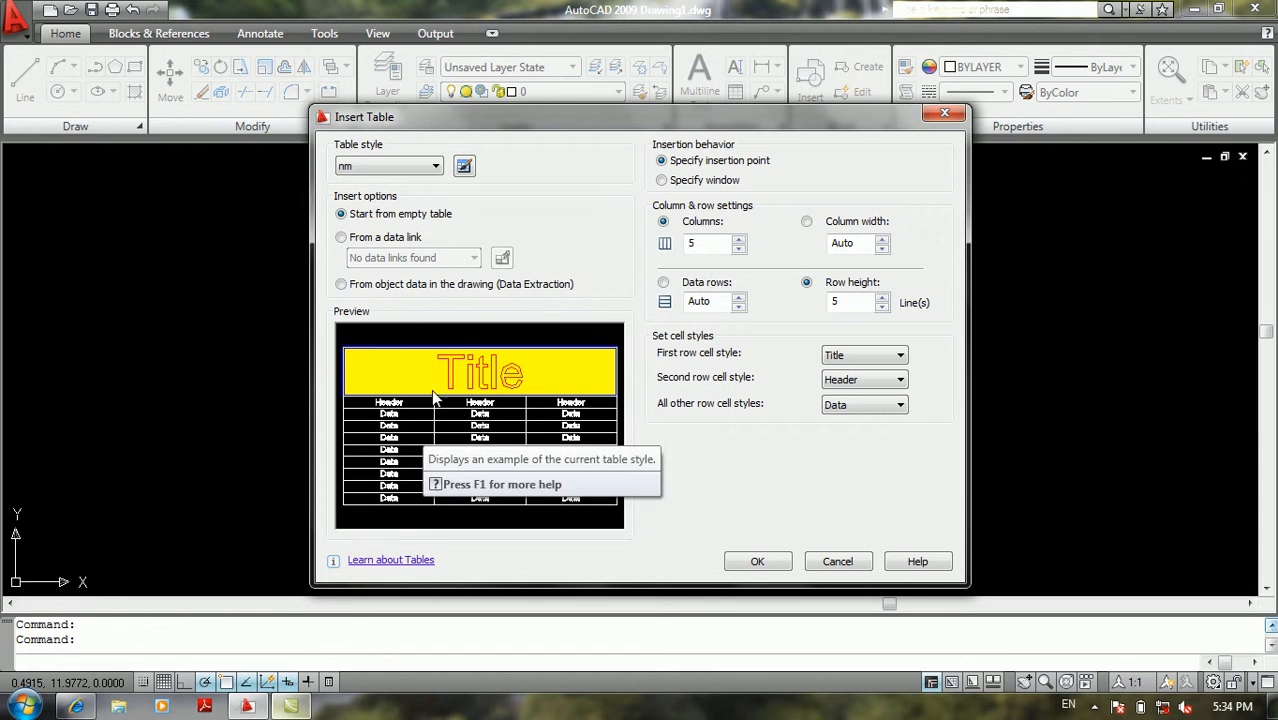
{"action": "left_click", "coordinate": [389, 285]}
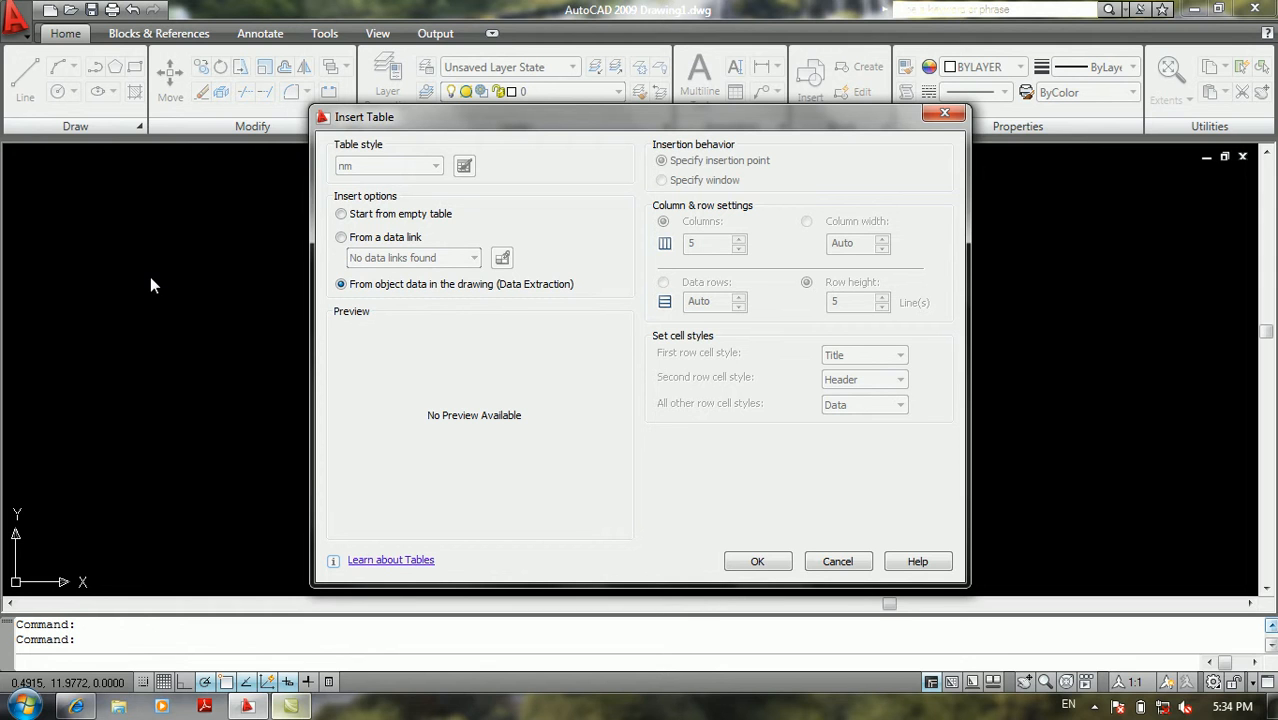
{"action": "left_click", "coordinate": [363, 239]}
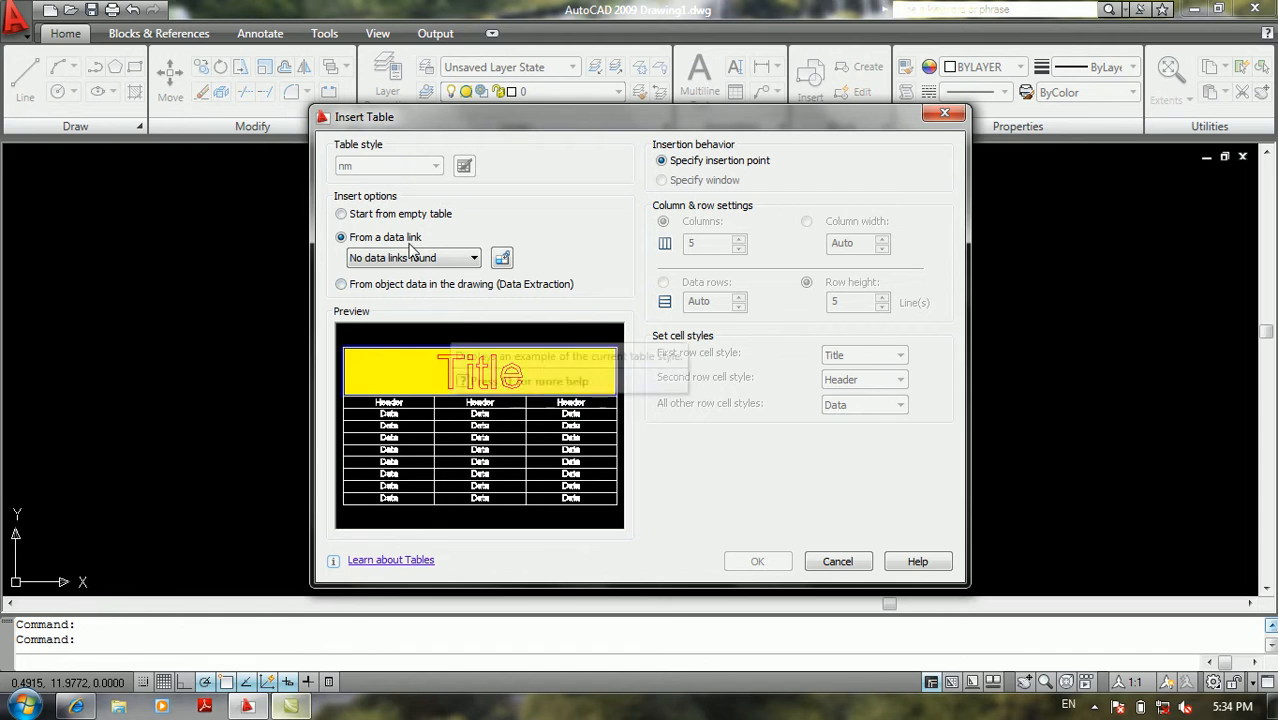
{"action": "left_click", "coordinate": [390, 214]}
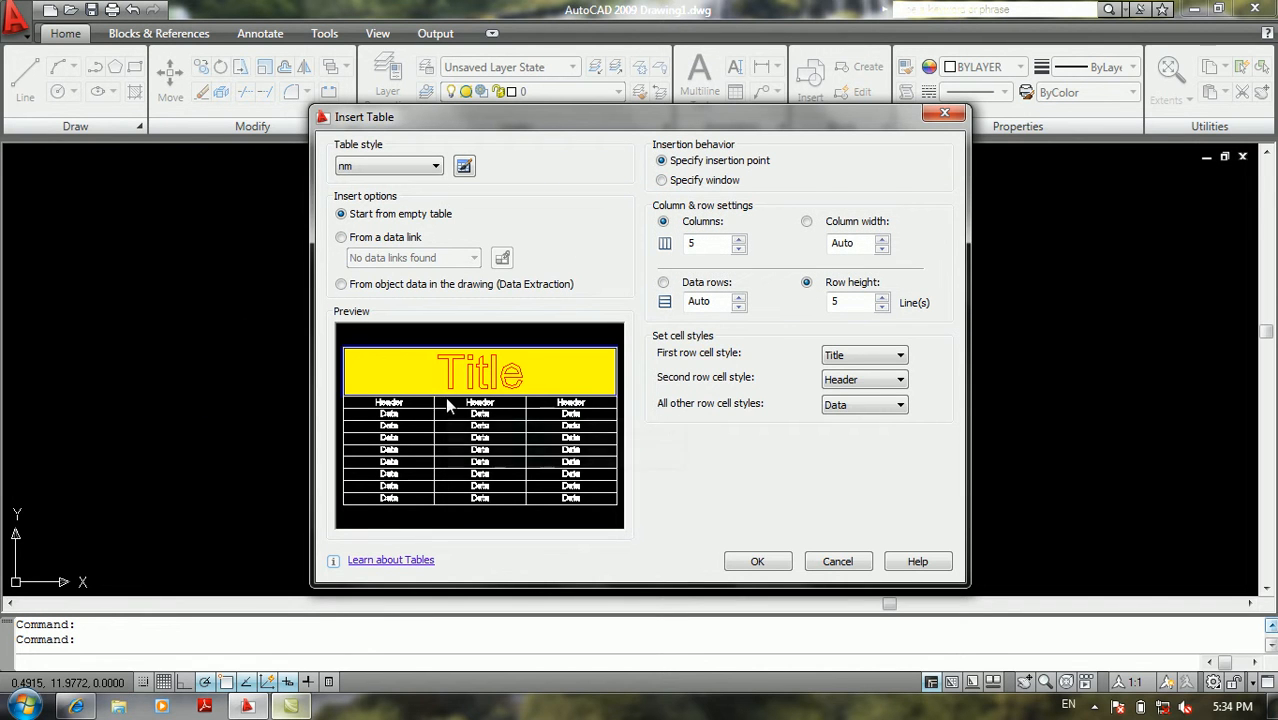
- Set the new table to 7 columns with a column width of 10
{"action": "double_click", "coordinate": [702, 242]}
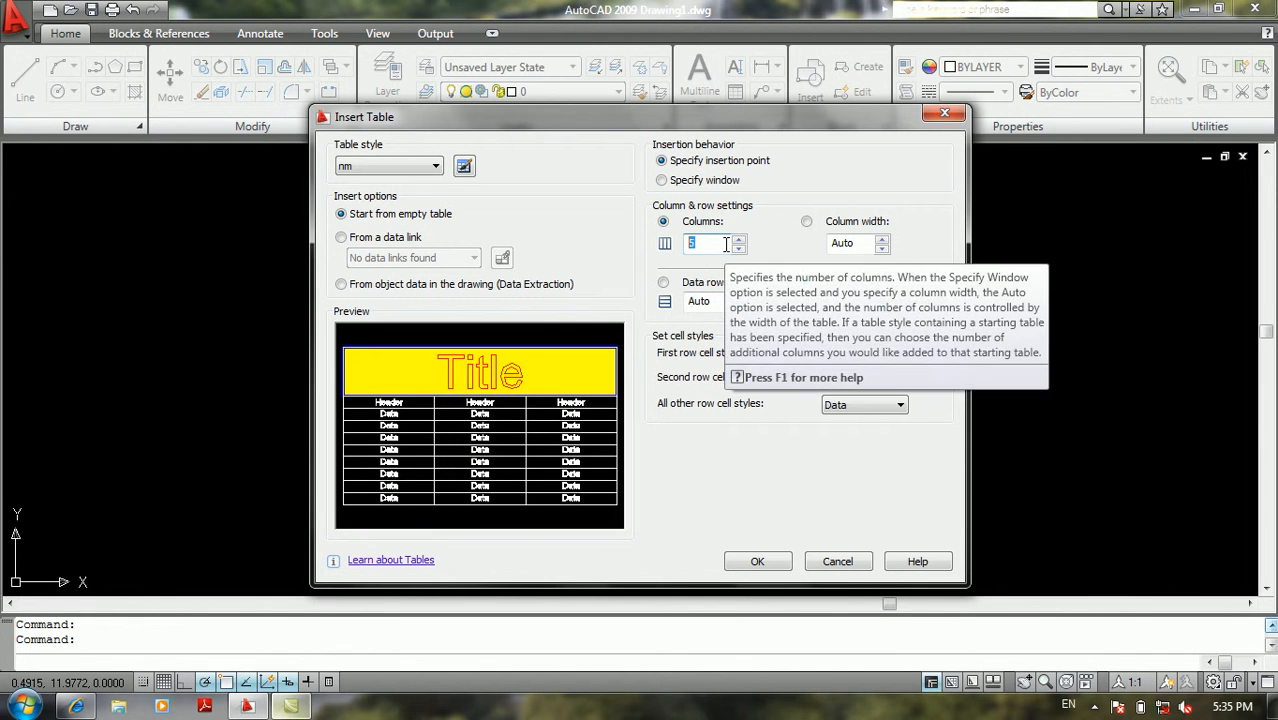
{"action": "type", "text": "7"}
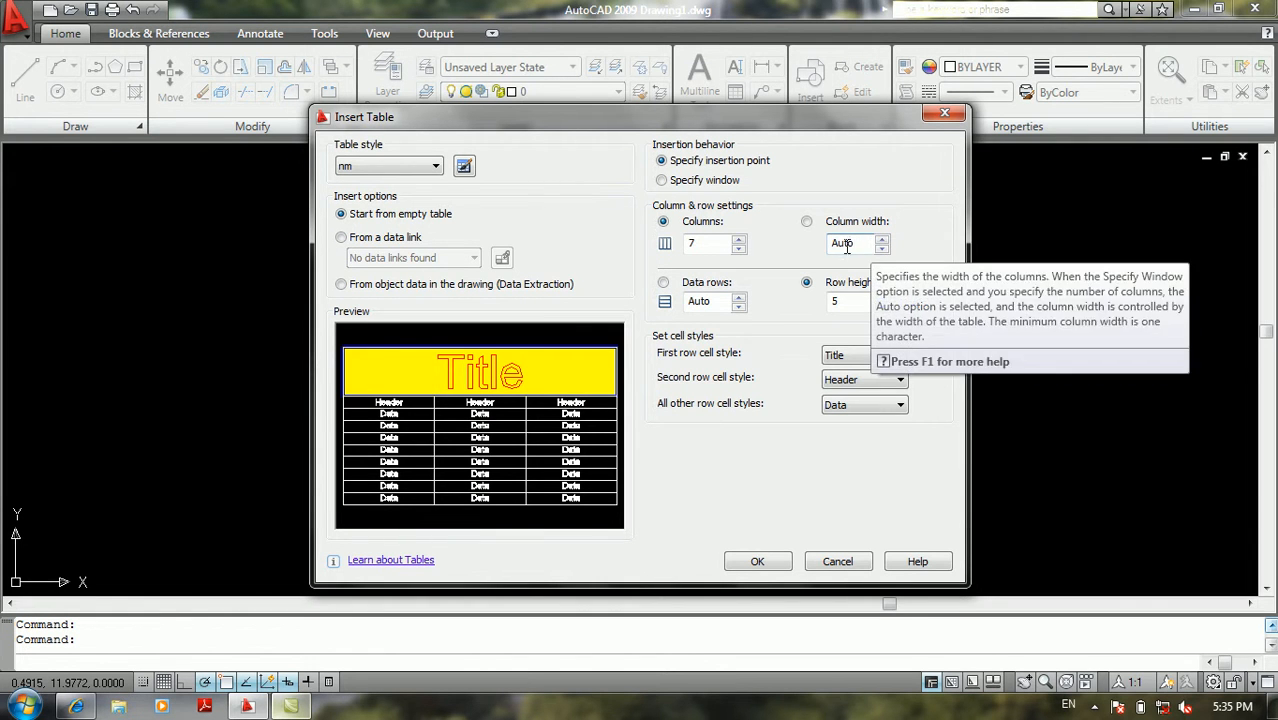
{"action": "left_click", "coordinate": [716, 248]}
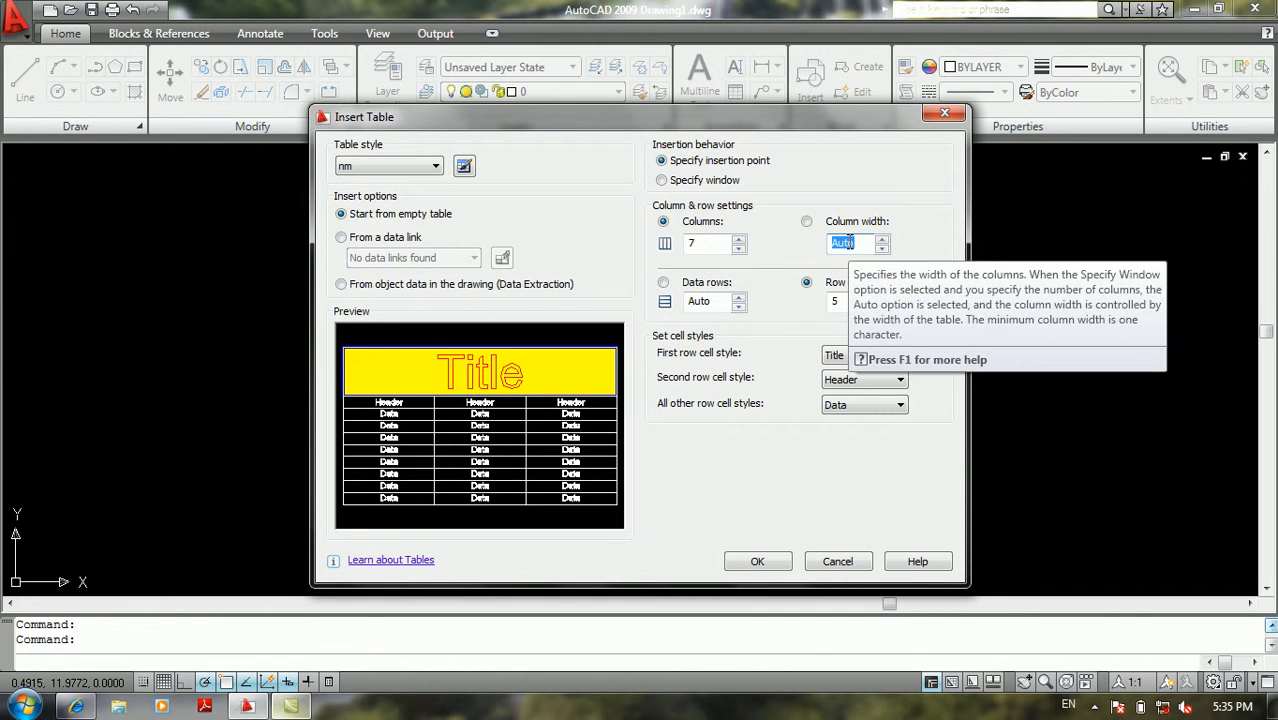
{"action": "left_click", "coordinate": [882, 242]}
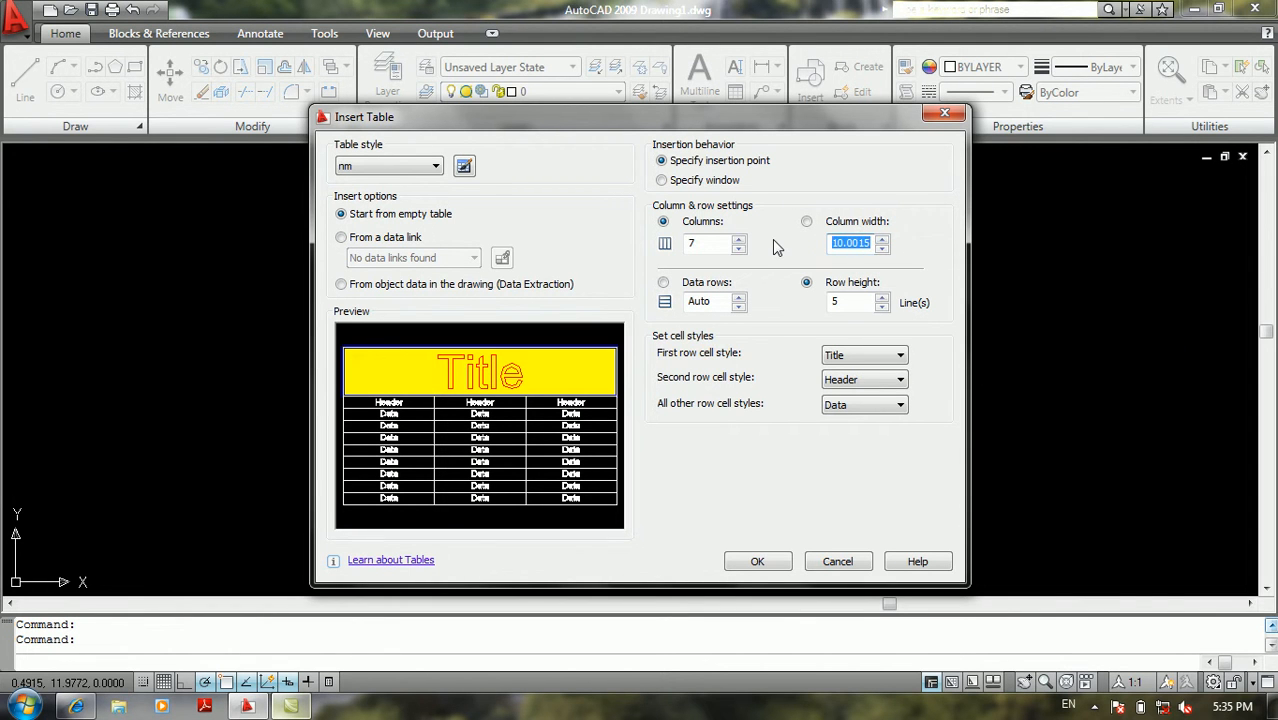
{"action": "type", "text": "10"}
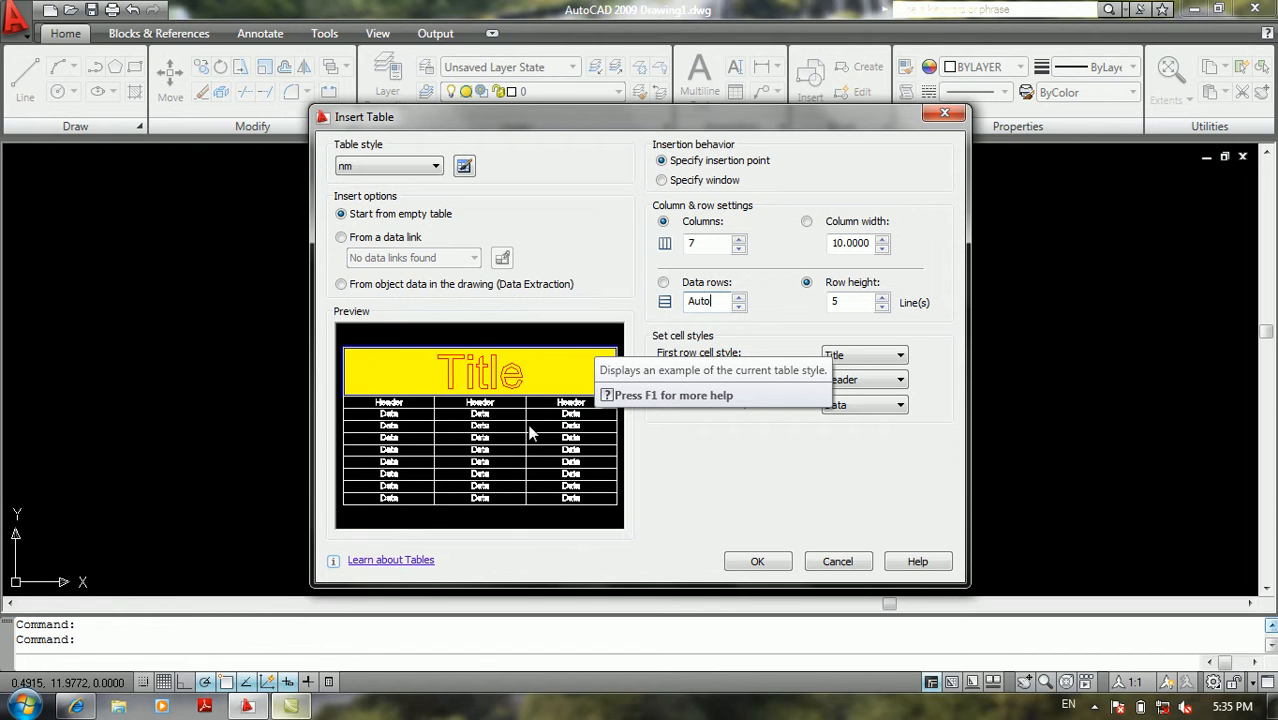
- Set the new table to 15 data rows with a row height of 3 lines
{"action": "left_click", "coordinate": [733, 298]}
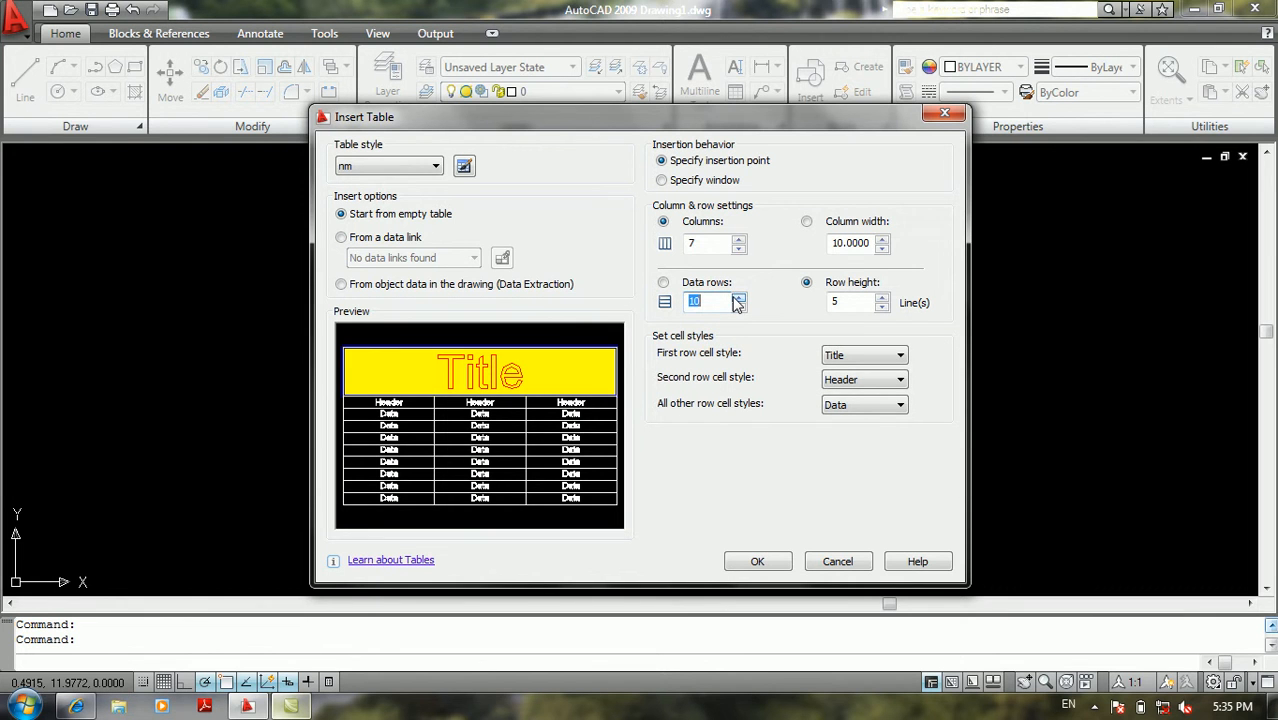
{"action": "left_click", "coordinate": [738, 298]}
{"action": "left_click", "coordinate": [738, 298]}
{"action": "left_click", "coordinate": [852, 303]}
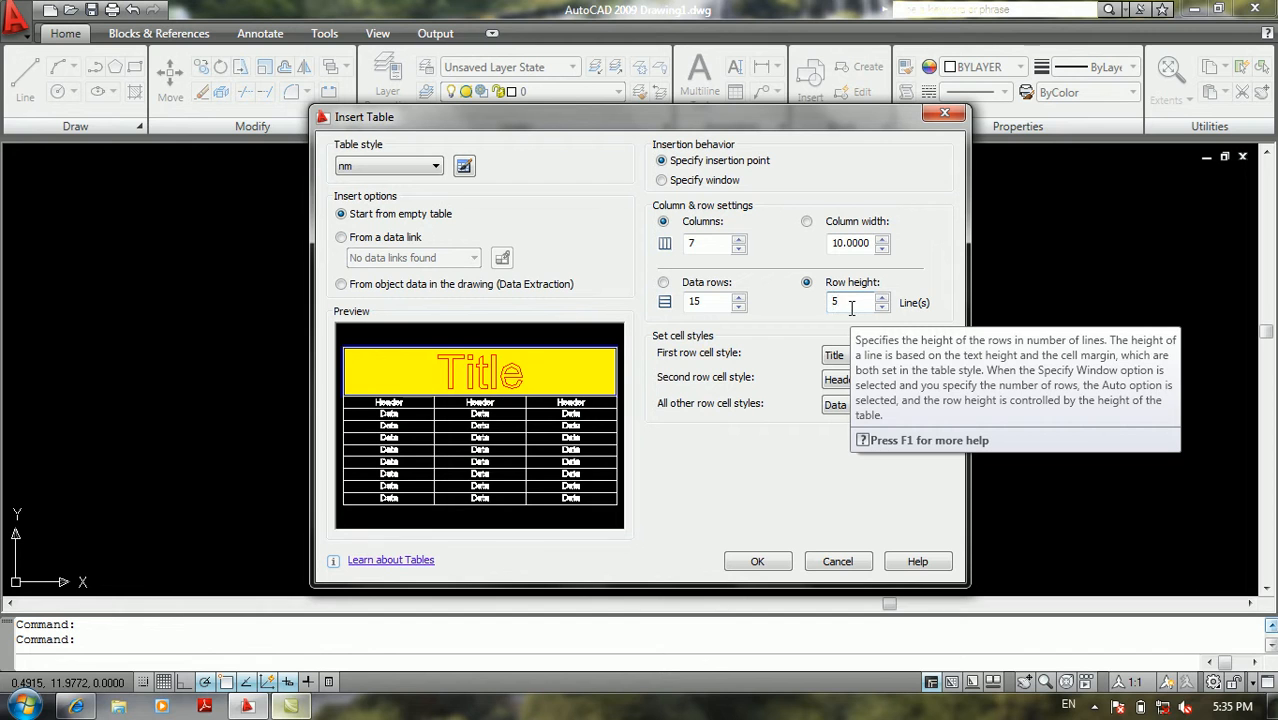
{"action": "type", "text": "3"}
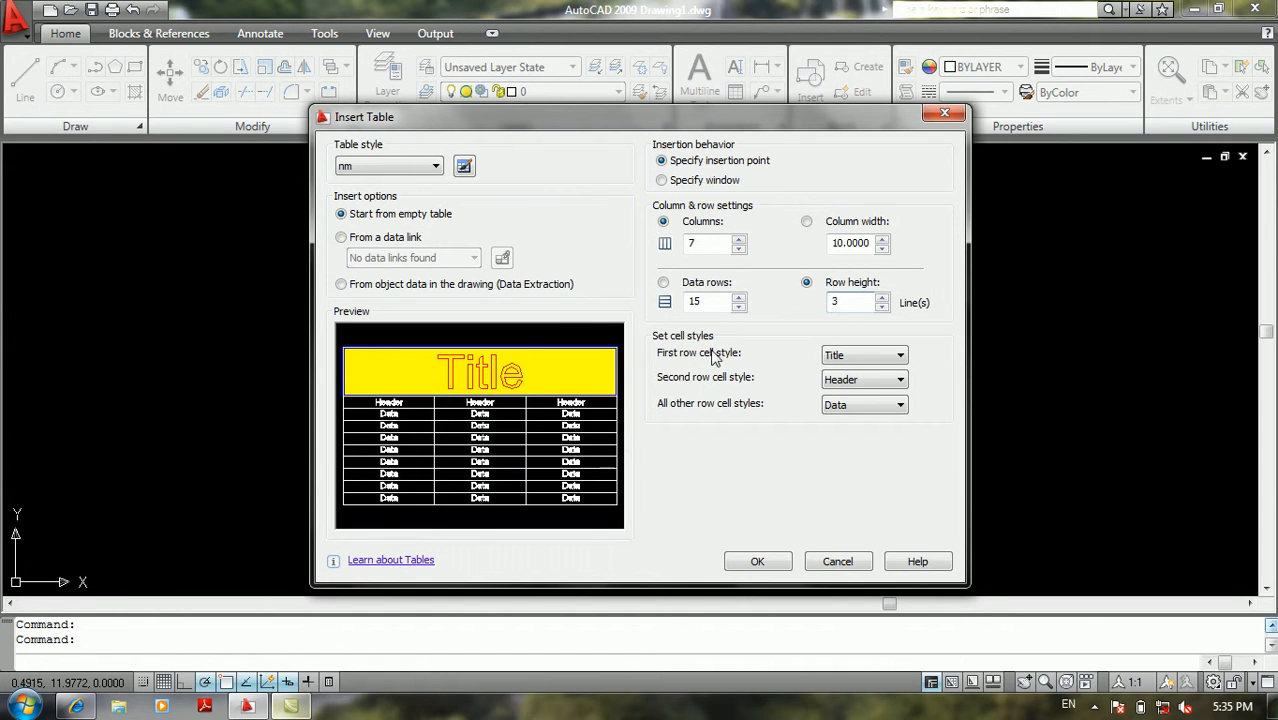
- Try the Data cell style for the table's first row, set it back to Title, and review the other row styles
{"action": "left_click", "coordinate": [862, 355]}
{"action": "left_click", "coordinate": [845, 368]}
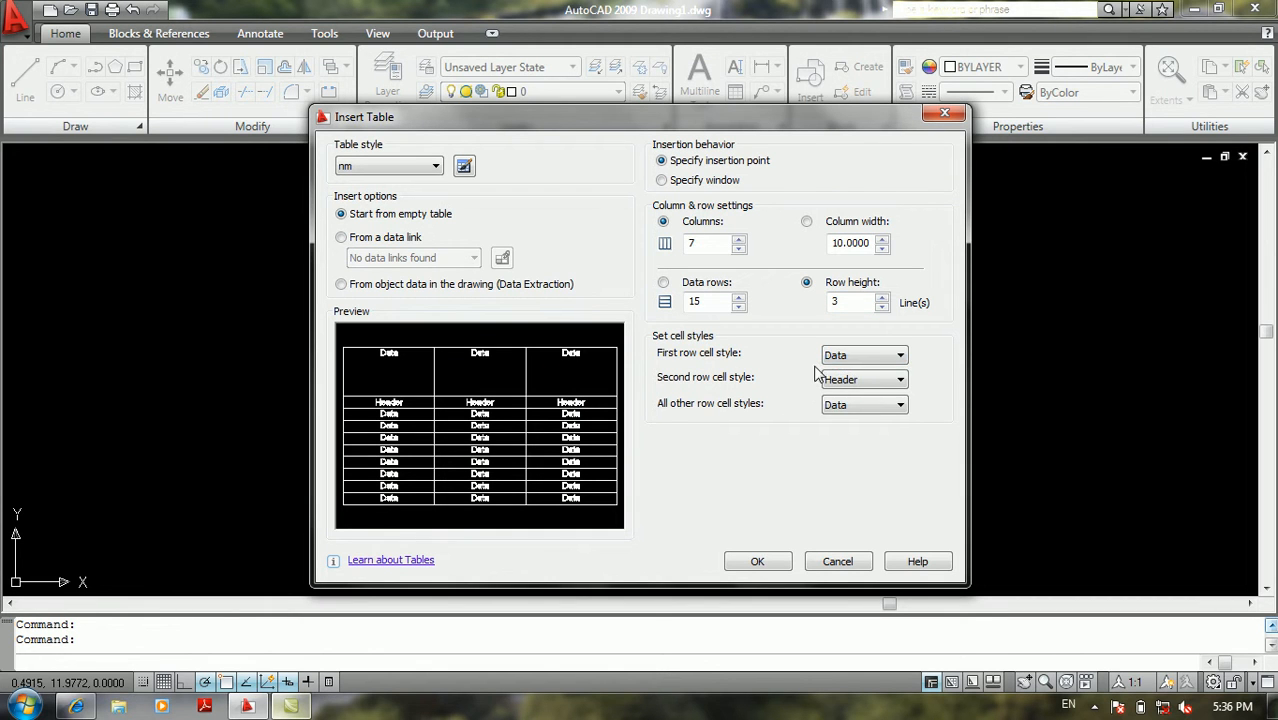
{"action": "left_click", "coordinate": [856, 358]}
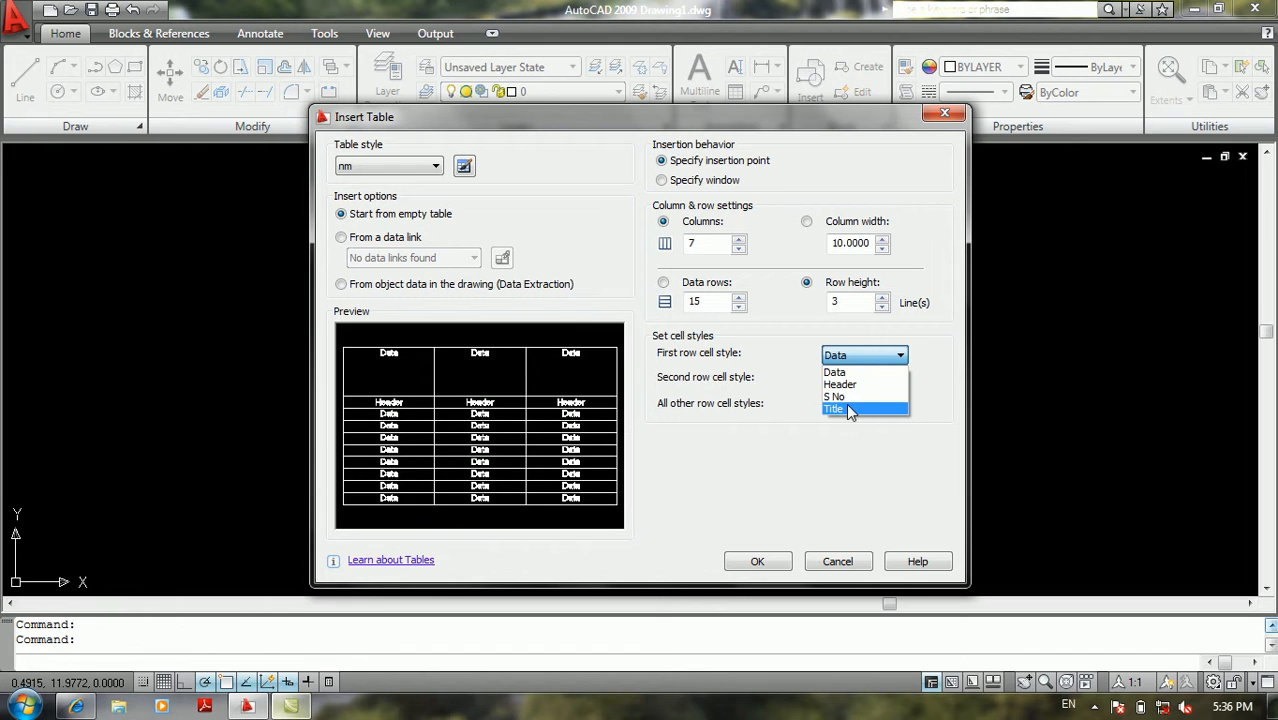
{"action": "left_click", "coordinate": [846, 406]}
{"action": "left_click", "coordinate": [850, 380]}
{"action": "left_click", "coordinate": [840, 408]}
{"action": "left_click", "coordinate": [855, 405]}
{"action": "left_click", "coordinate": [853, 407]}
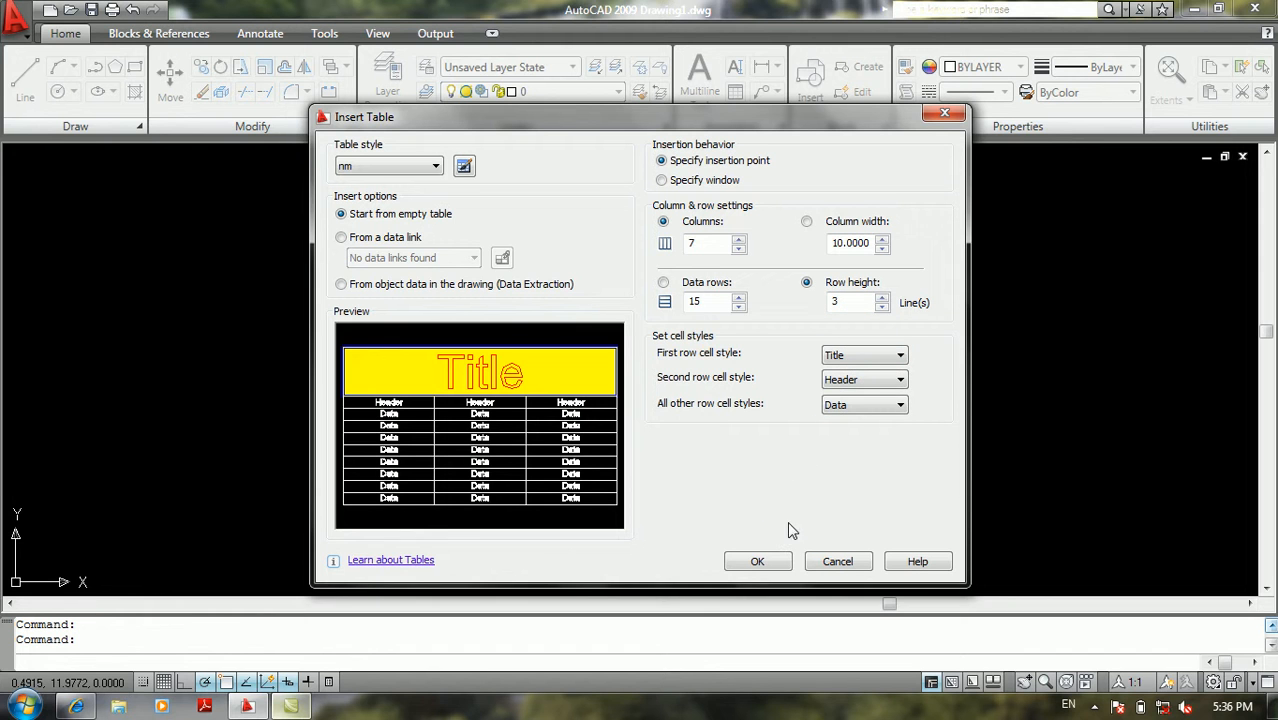
- Insert the seven-column table by window around the drawing origin, with its second corner at about 58.5, -2.4
{"action": "left_click", "coordinate": [759, 560]}
{"action": "scroll", "coordinate": [450, 300], "scroll_direction": "down", "scroll_amount": 3}
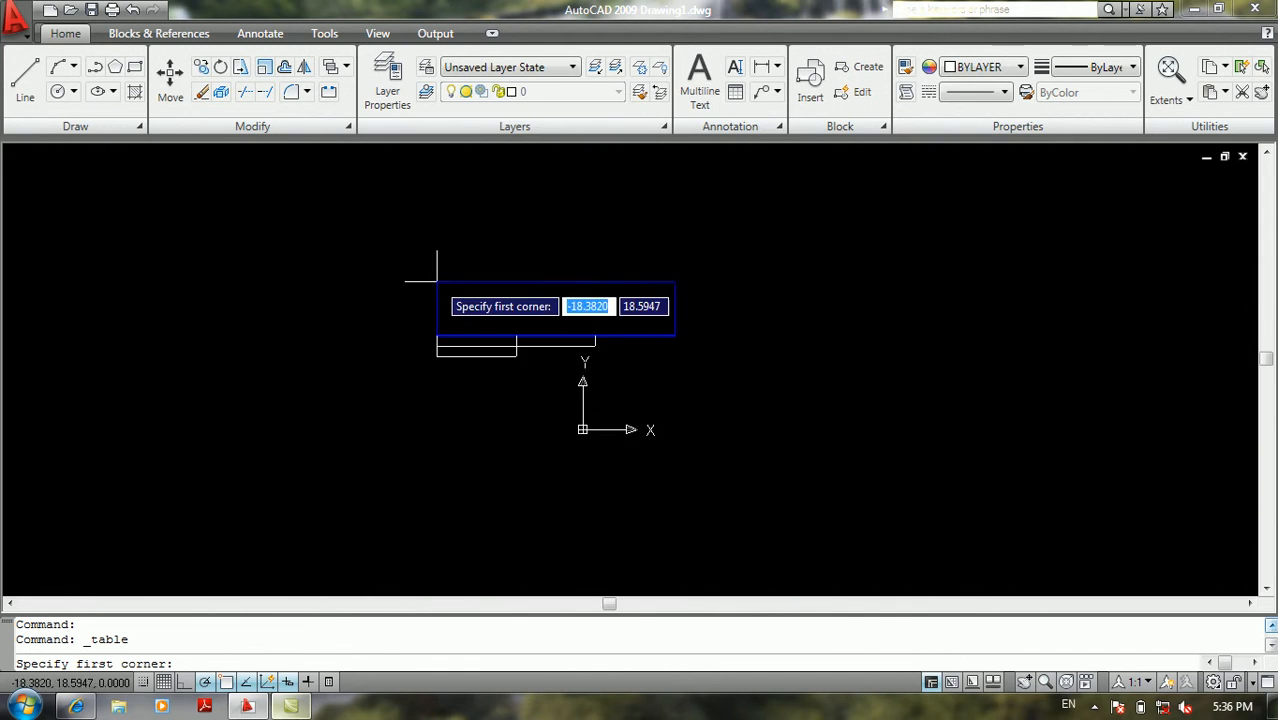
{"action": "left_click", "coordinate": [385, 258]}
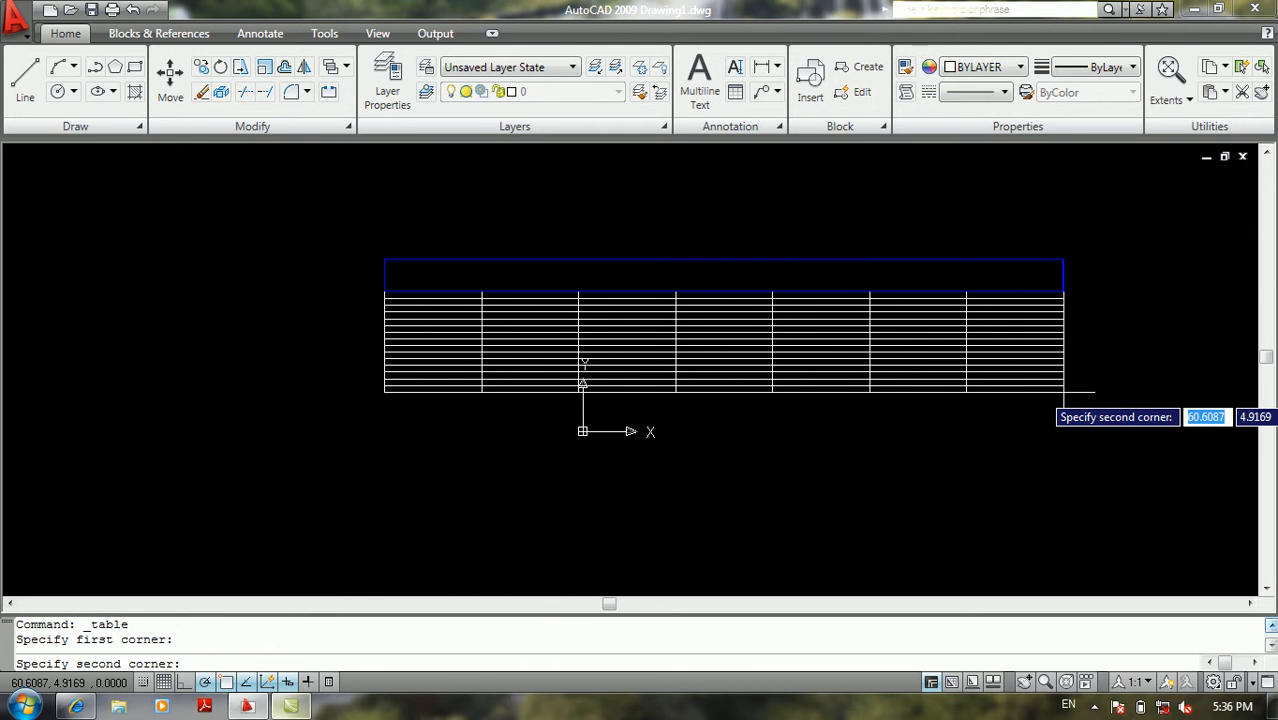
{"action": "left_click", "coordinate": [1046, 444]}
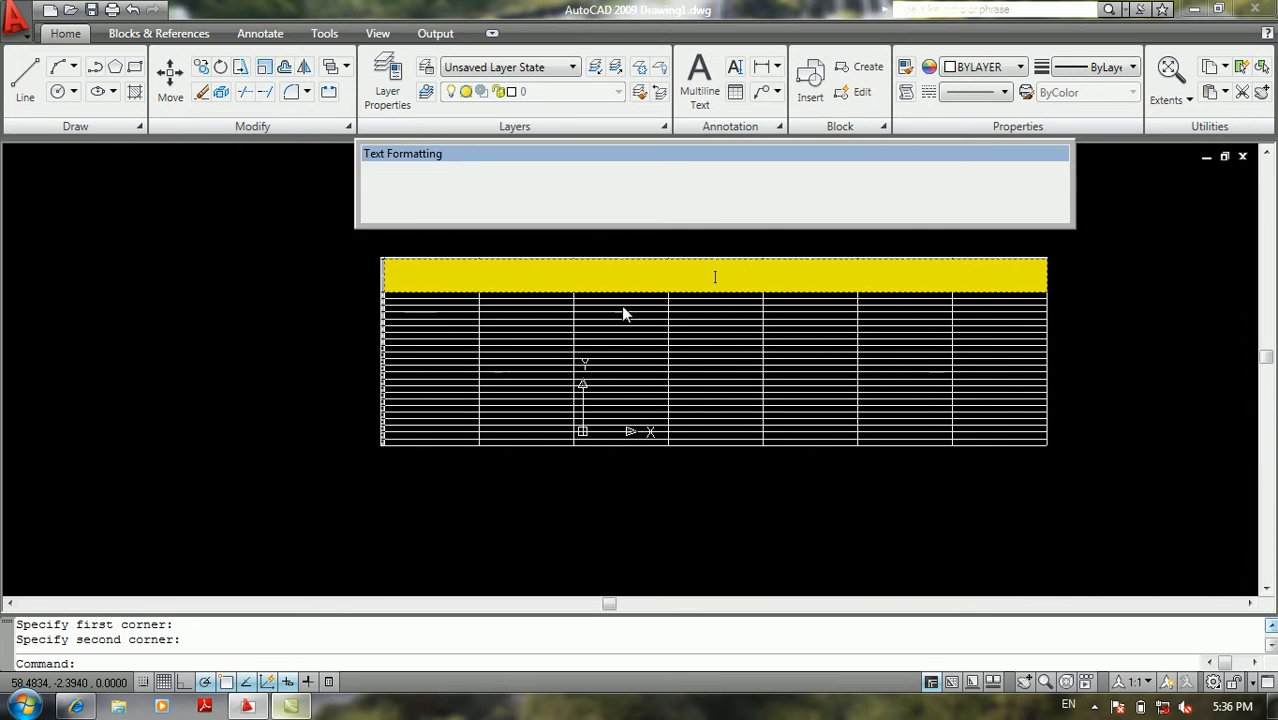
- Enter "hgjub bjnbknj" in the table's title row and "kbnnj" in the header cell of the third column
{"action": "type", "text": "hgjub bjnbknj"}
{"action": "left_click", "coordinate": [983, 173]}
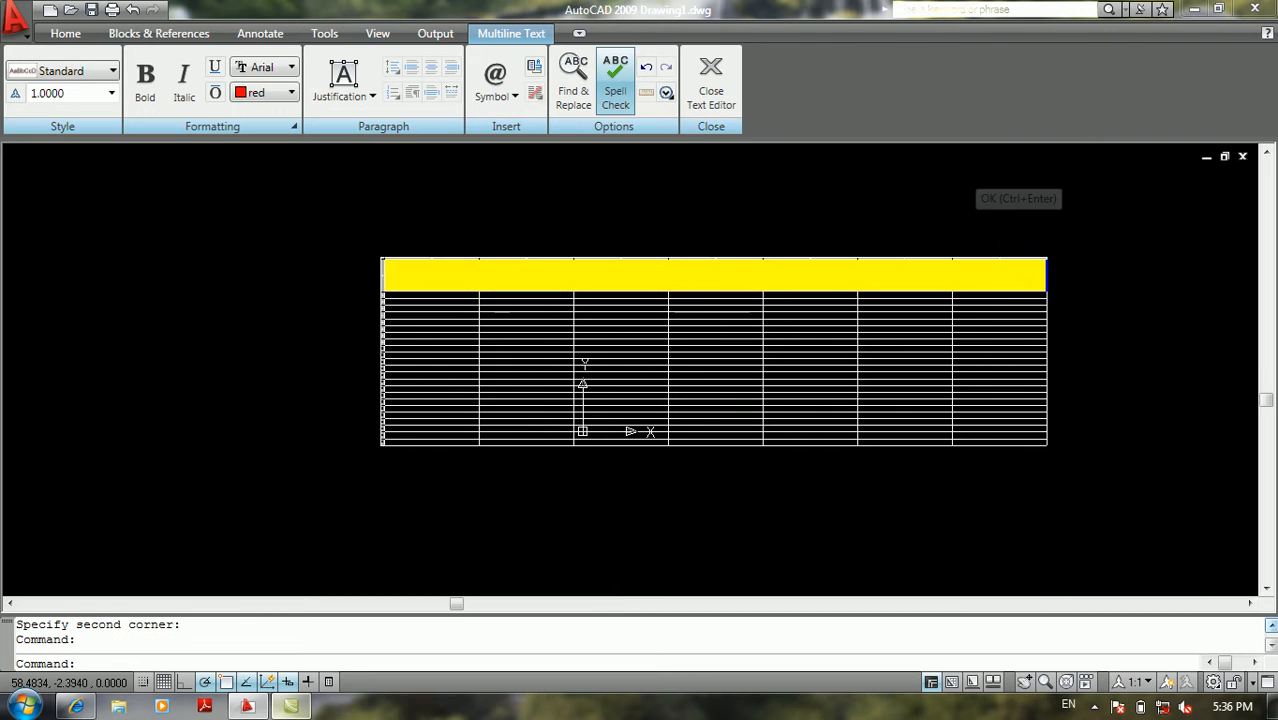
{"action": "scroll", "coordinate": [650, 328], "scroll_direction": "up", "scroll_amount": 3}
{"action": "left_click", "coordinate": [649, 263]}
{"action": "type", "text": "kbnnj"}
{"action": "left_click", "coordinate": [862, 149]}
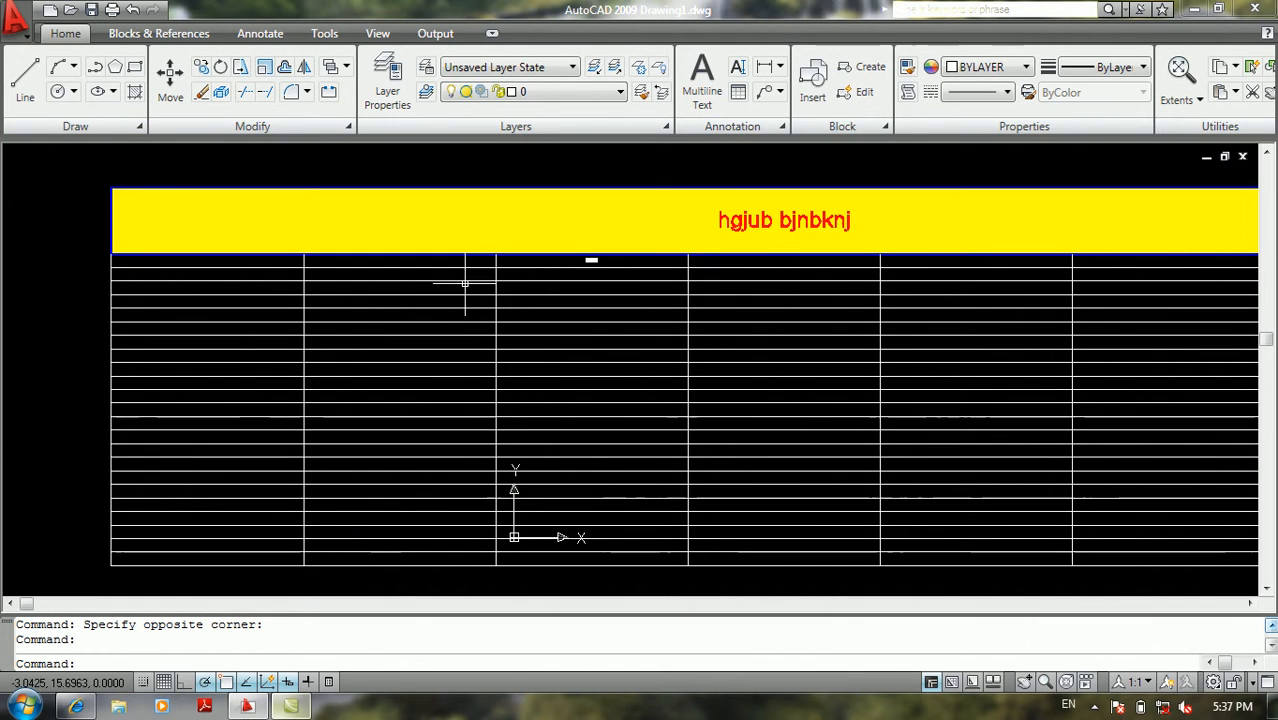
- Insert an empty five-column, 20-row nm table by insertion point, placed right of the existing table at about 65.4, 7.8
{"action": "scroll", "coordinate": [465, 284], "scroll_direction": "down", "scroll_amount": 1}
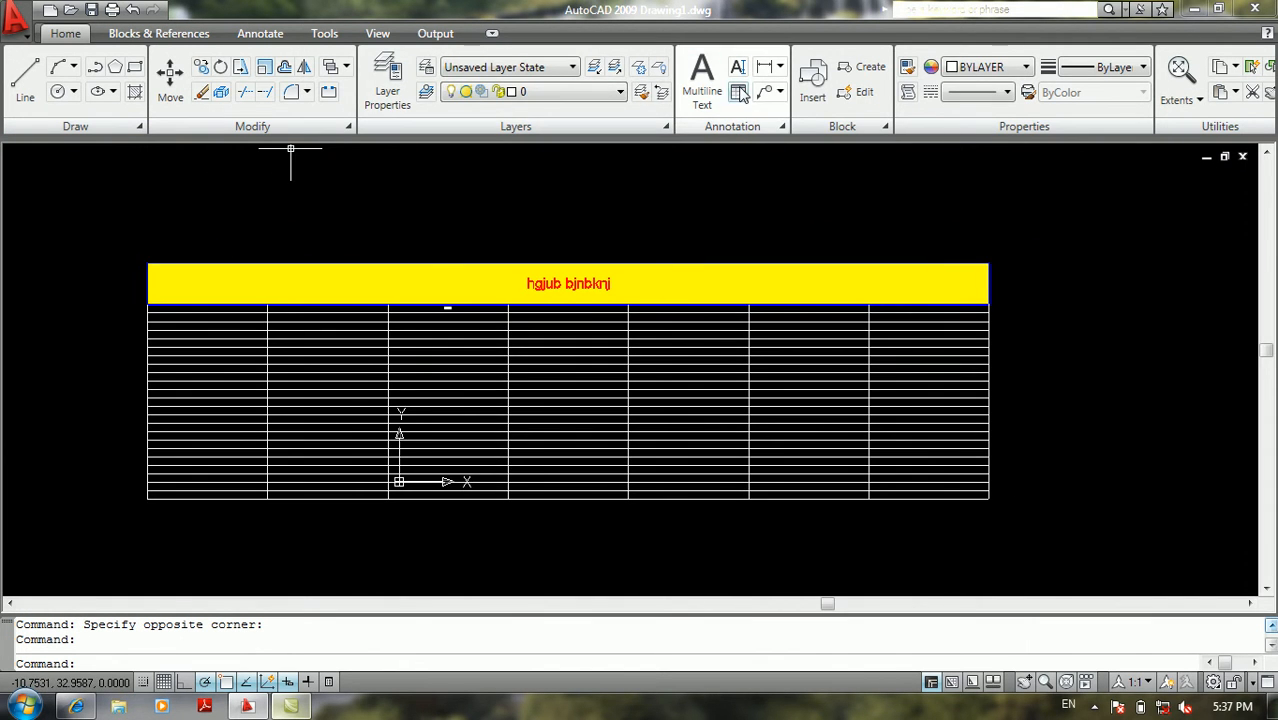
{"action": "left_click", "coordinate": [739, 91]}
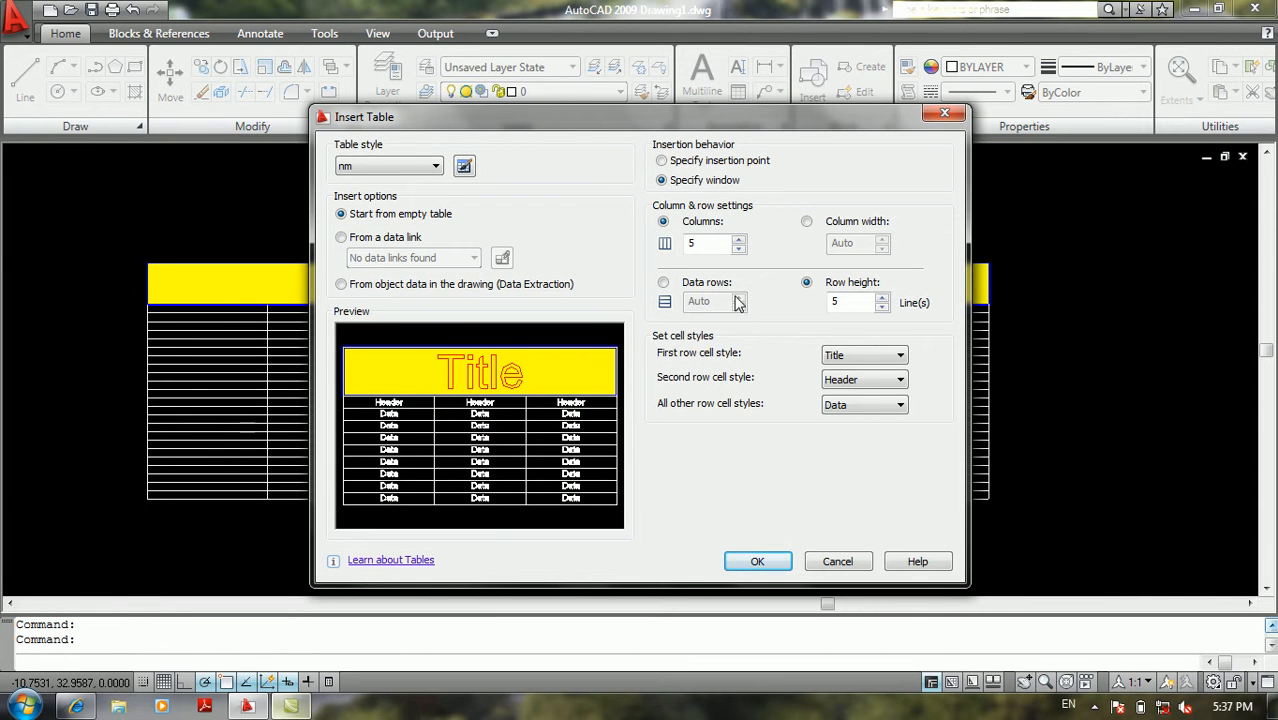
{"action": "left_click", "coordinate": [679, 166]}
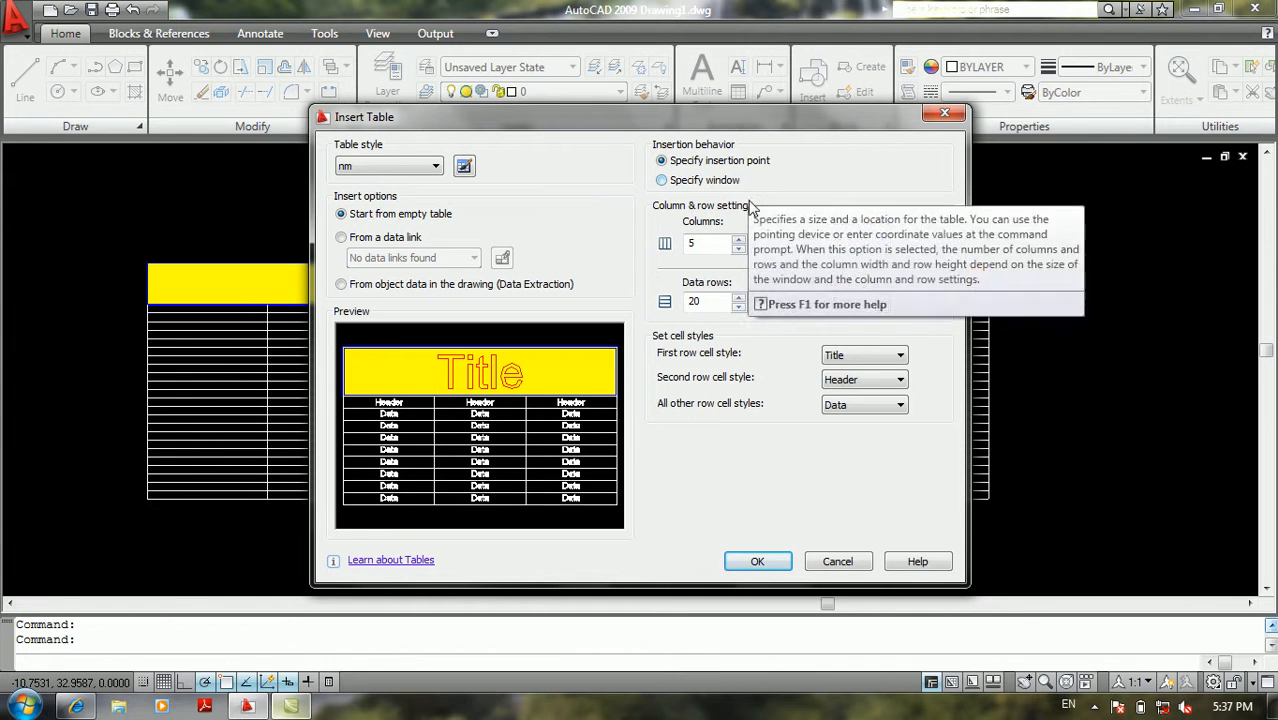
{"action": "left_click", "coordinate": [770, 566]}
{"action": "scroll", "coordinate": [730, 430], "scroll_direction": "down", "scroll_amount": 2}
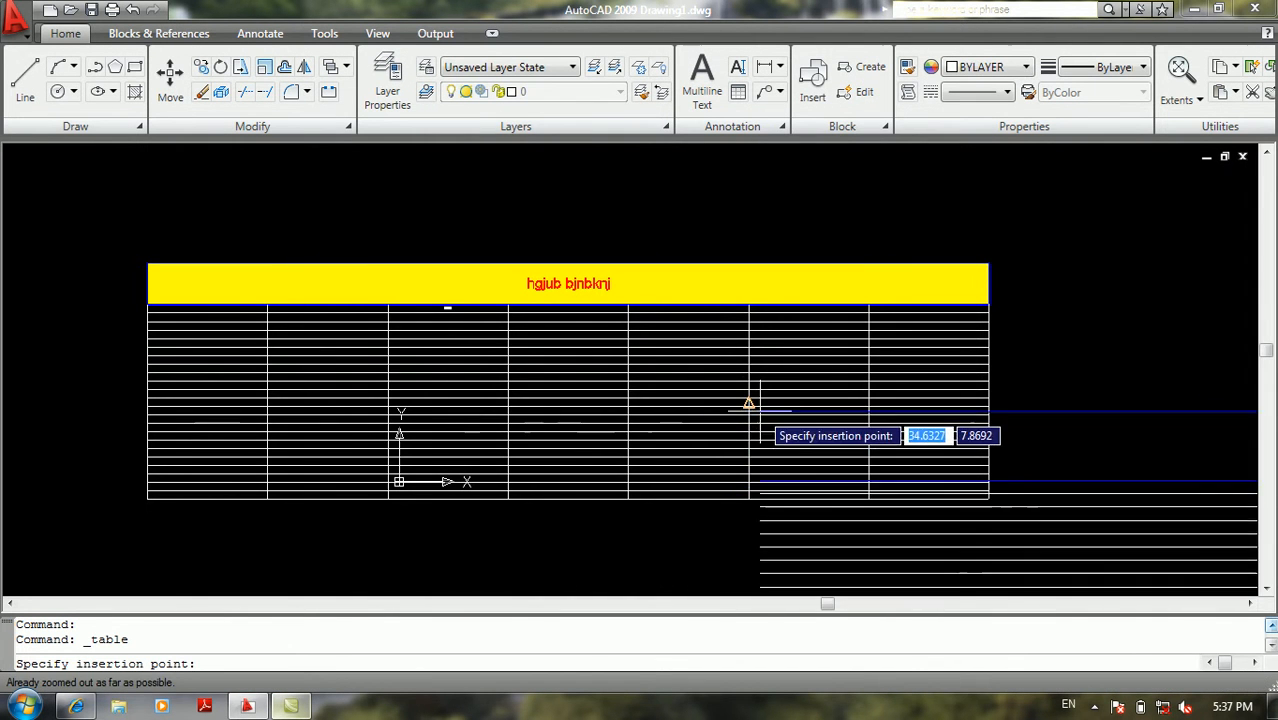
{"action": "middle_click_drag", "start_coordinate": [758, 416], "coordinate": [302, 388]}
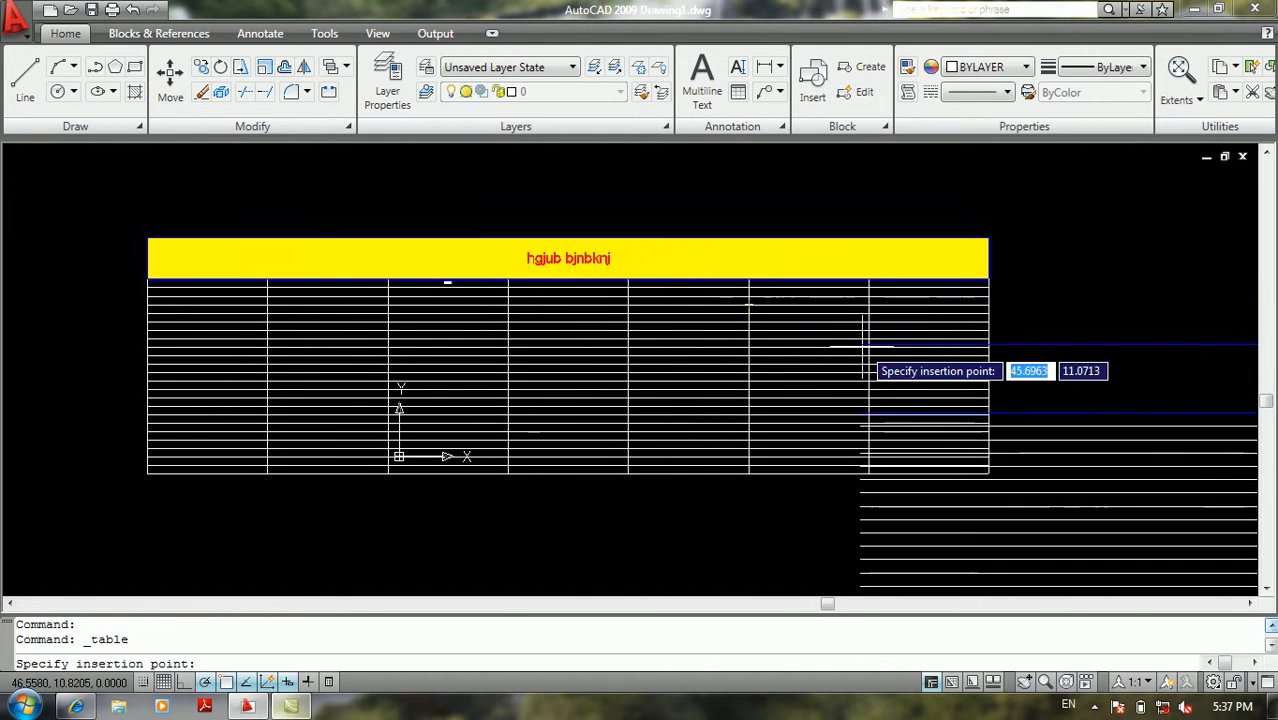
{"action": "left_click", "coordinate": [1056, 376]}
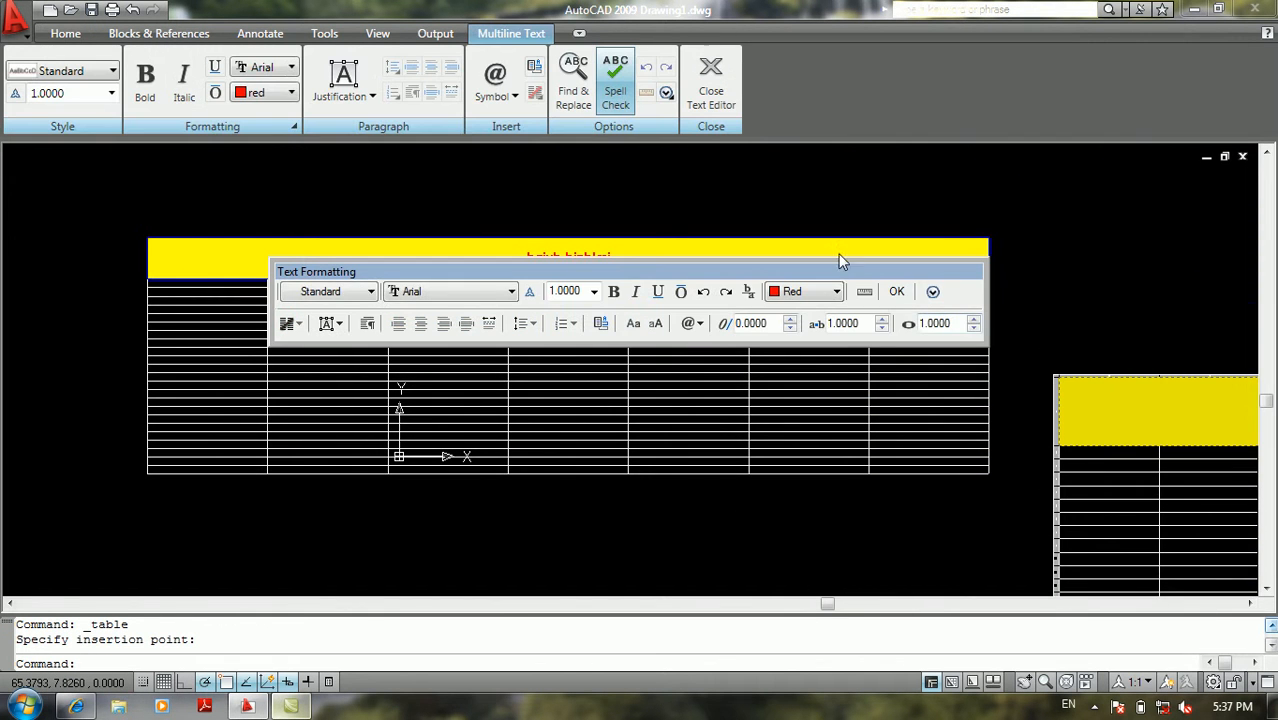
{"action": "left_click", "coordinate": [896, 291]}
- Erase the seven-column table containing the sample text
{"action": "left_click", "coordinate": [877, 194]}
{"action": "left_click", "coordinate": [430, 502]}
{"action": "key", "text": "Delete"}
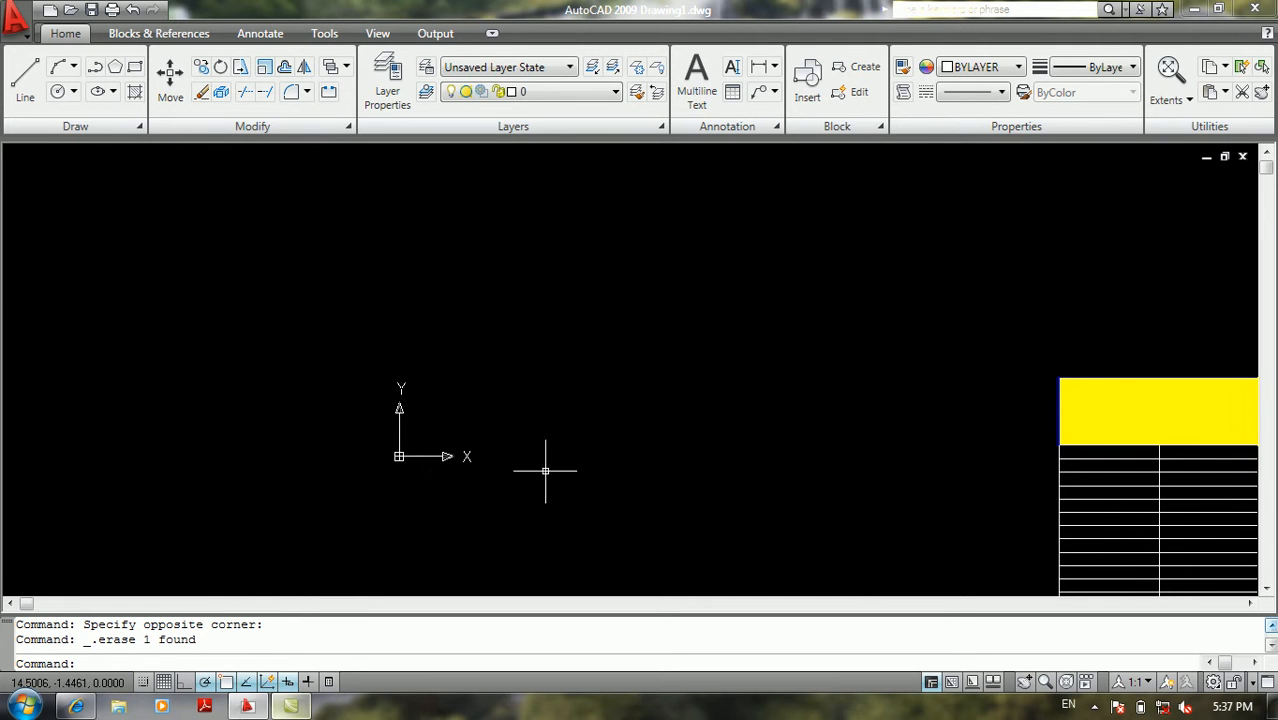
- Start another nm table, compare the insertion-point and window insertion behaviors, and choose Specify window
{"action": "middle_click_drag", "start_coordinate": [1021, 451], "coordinate": [1021, 330]}
{"action": "type", "text": "z"}
{"action": "key", "text": "Return"}
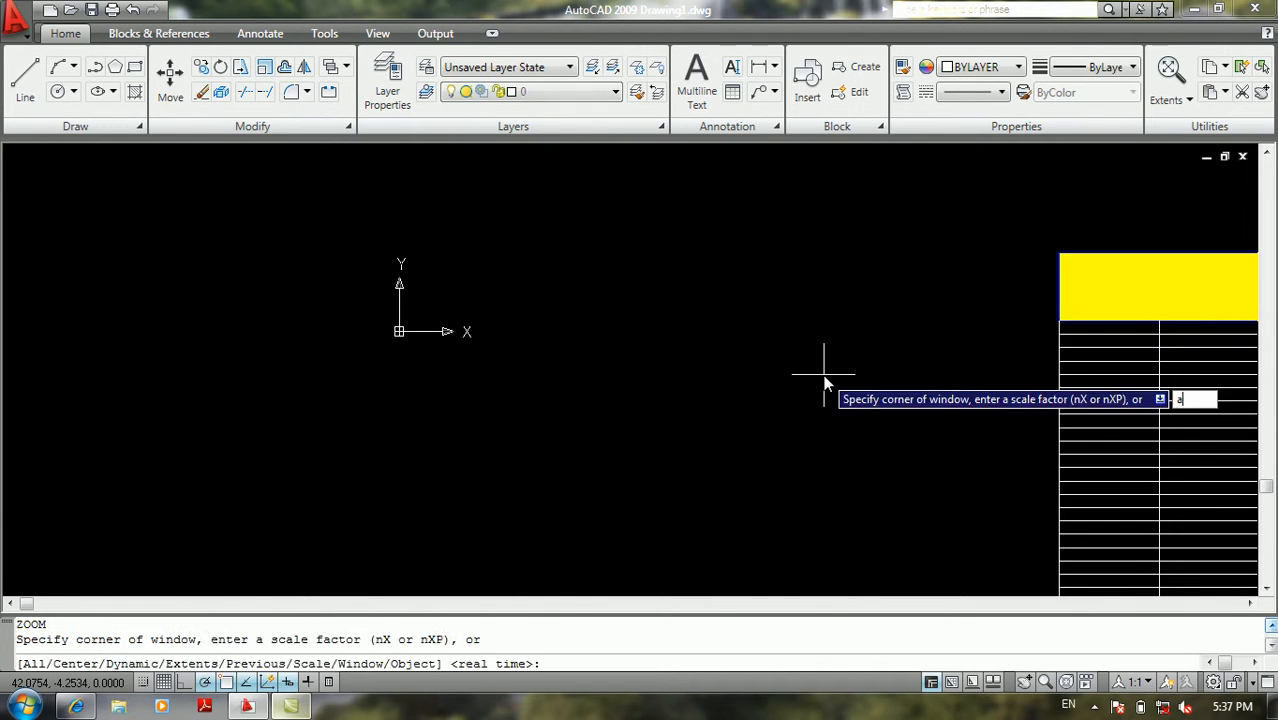
{"action": "type", "text": "a"}
{"action": "key", "text": "Return"}
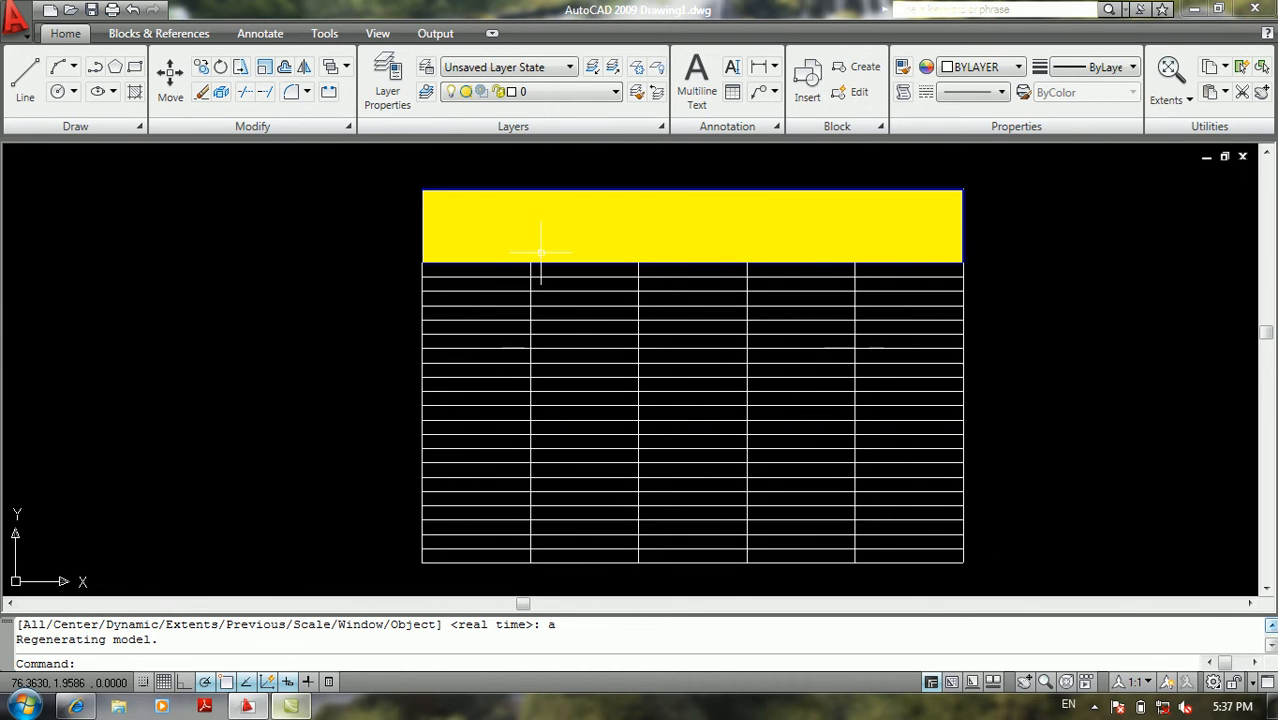
{"action": "middle_click_drag", "start_coordinate": [827, 228], "coordinate": [522, 280]}
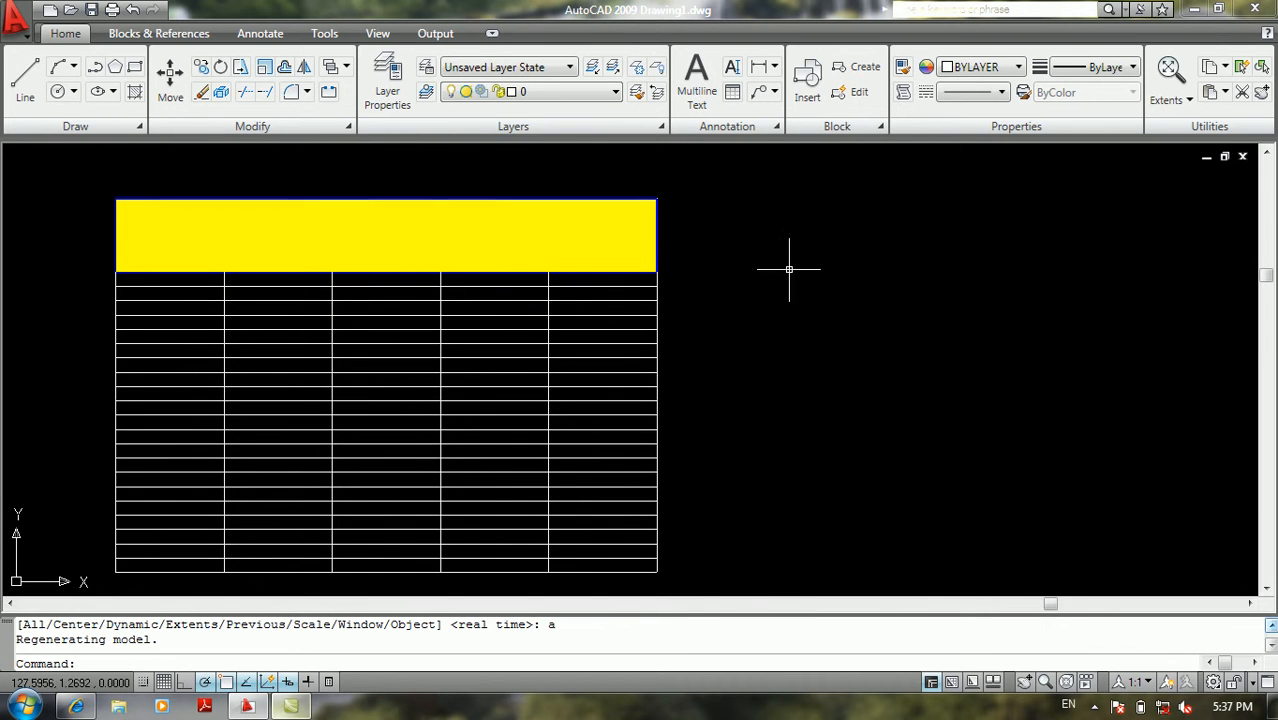
{"action": "left_click", "coordinate": [732, 91]}
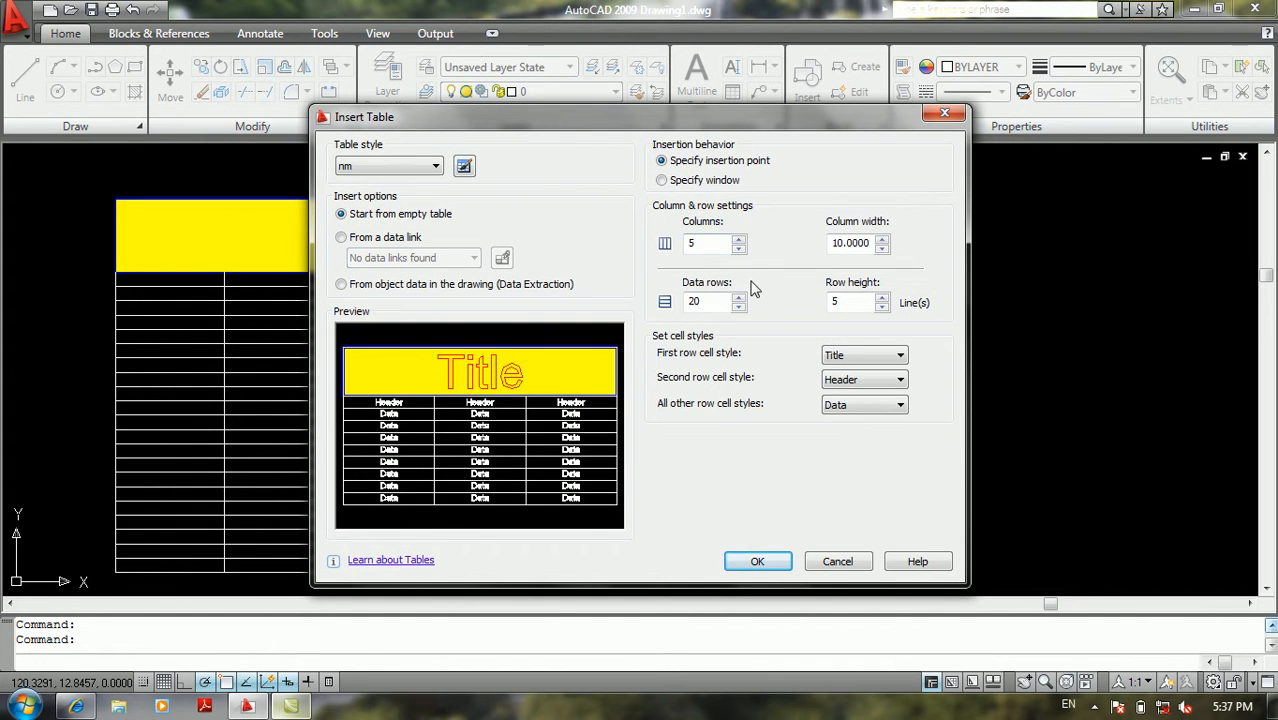
{"action": "left_click", "coordinate": [706, 186]}
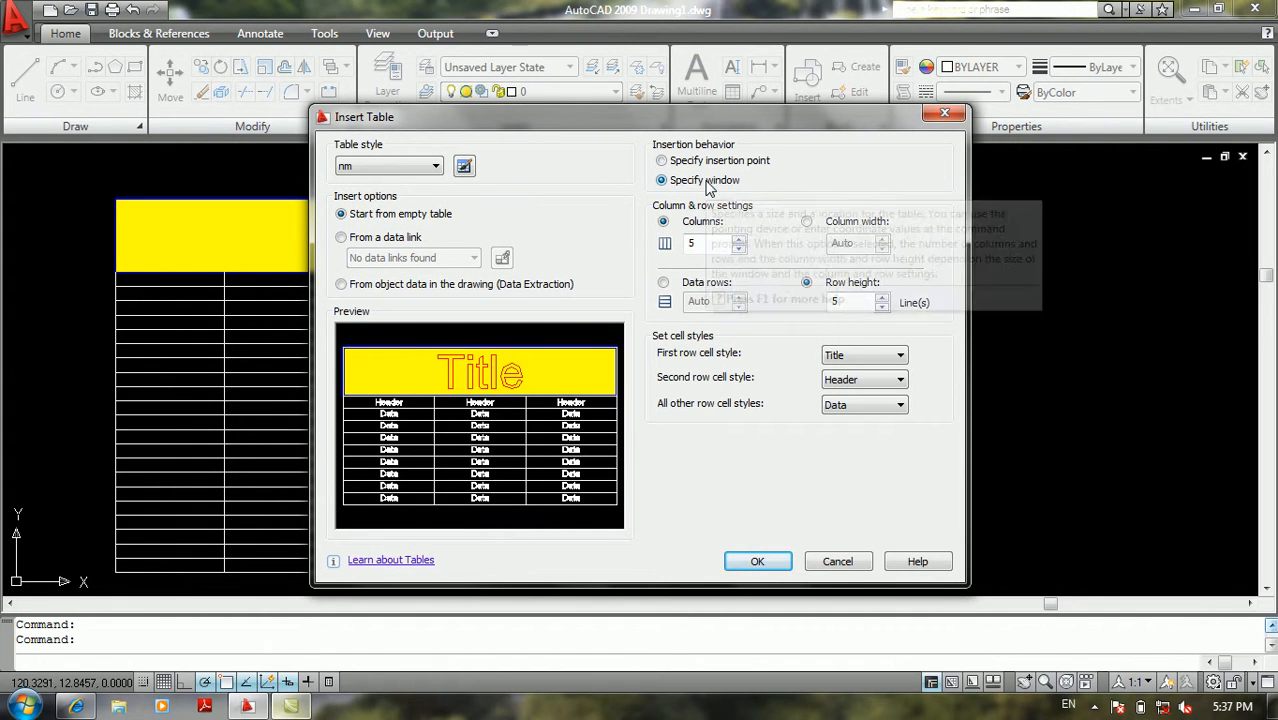
{"action": "left_click", "coordinate": [716, 162]}
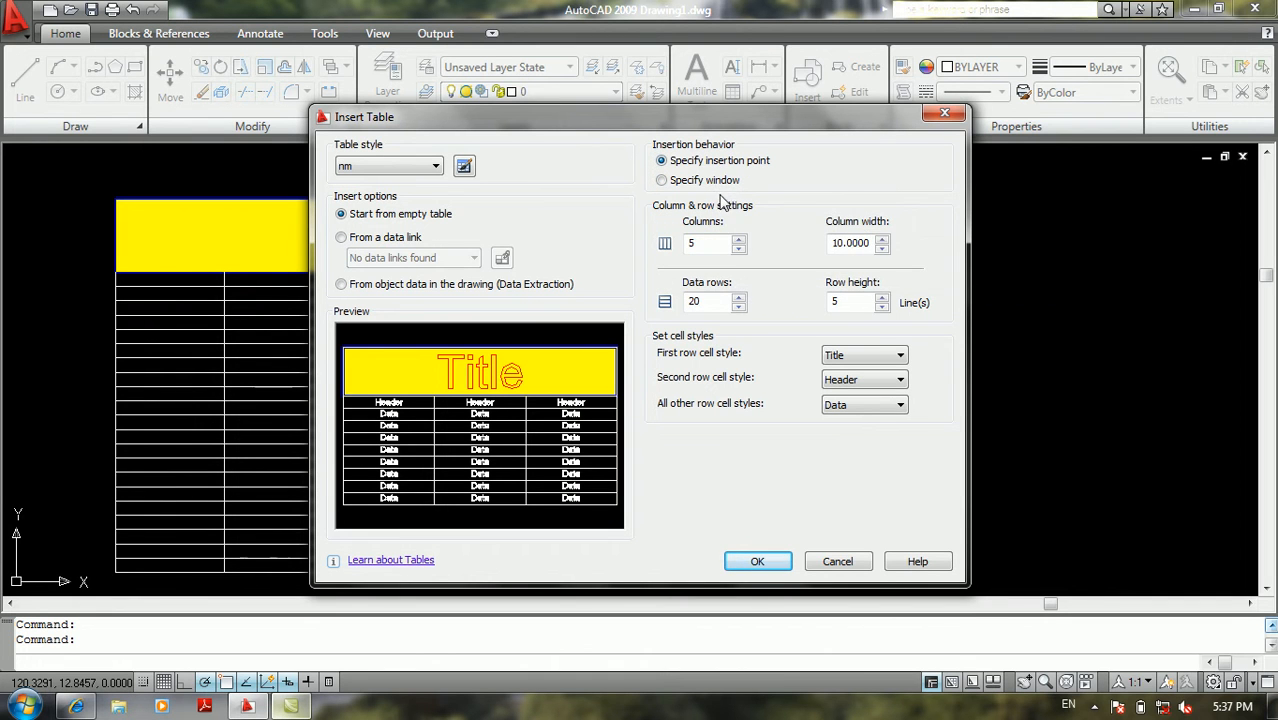
{"action": "left_click", "coordinate": [697, 180]}
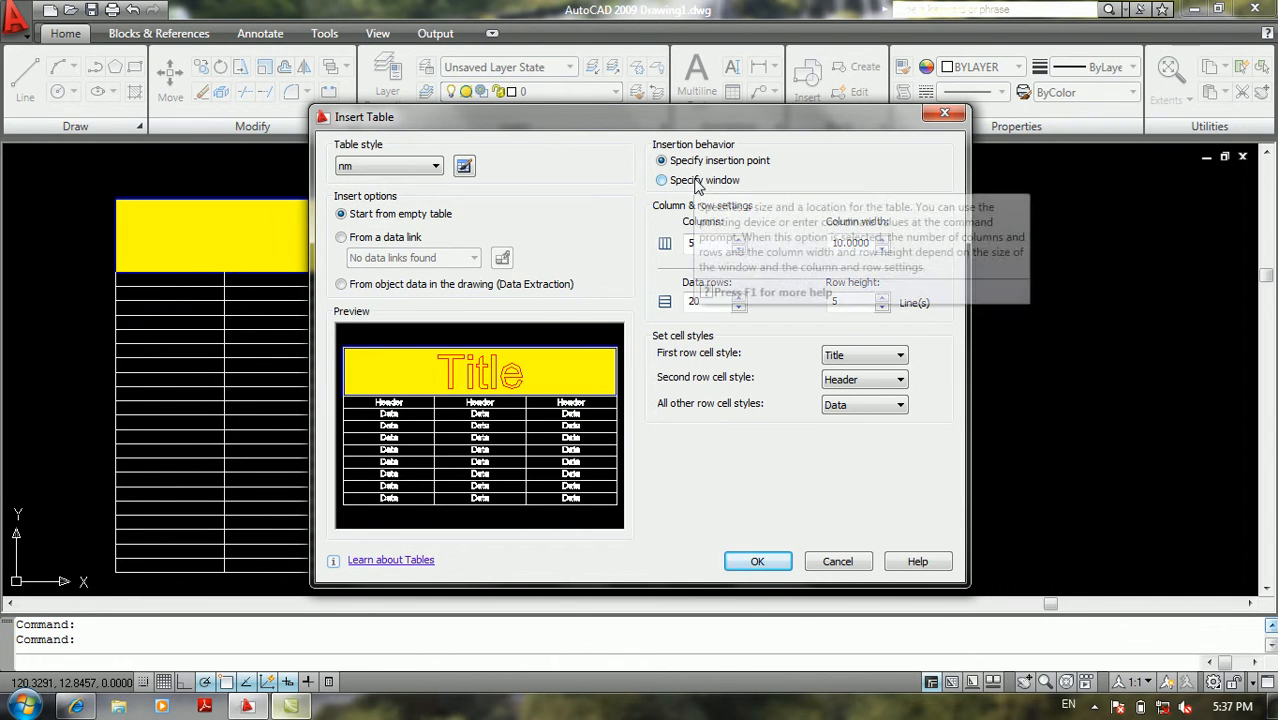
- Try defining the table by column width, then set it back to 5 columns and use 20 fixed data rows
{"action": "double_click", "coordinate": [715, 240]}
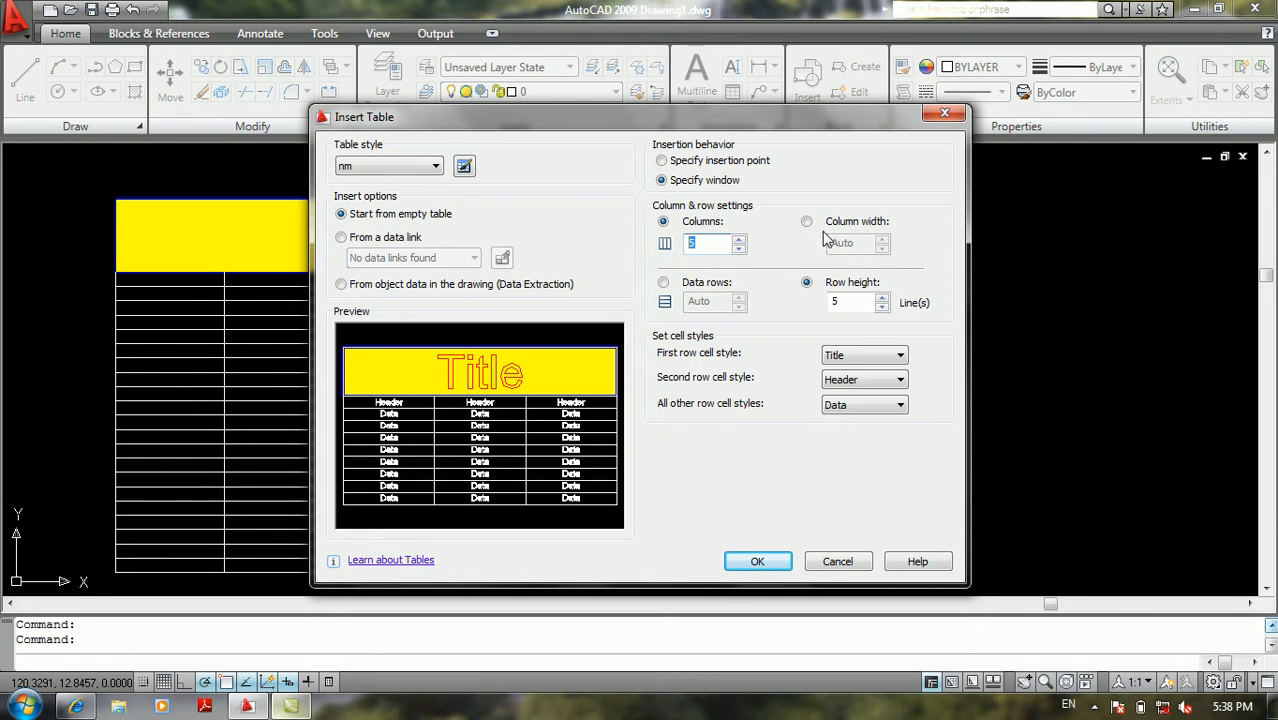
{"action": "left_click", "coordinate": [810, 223]}
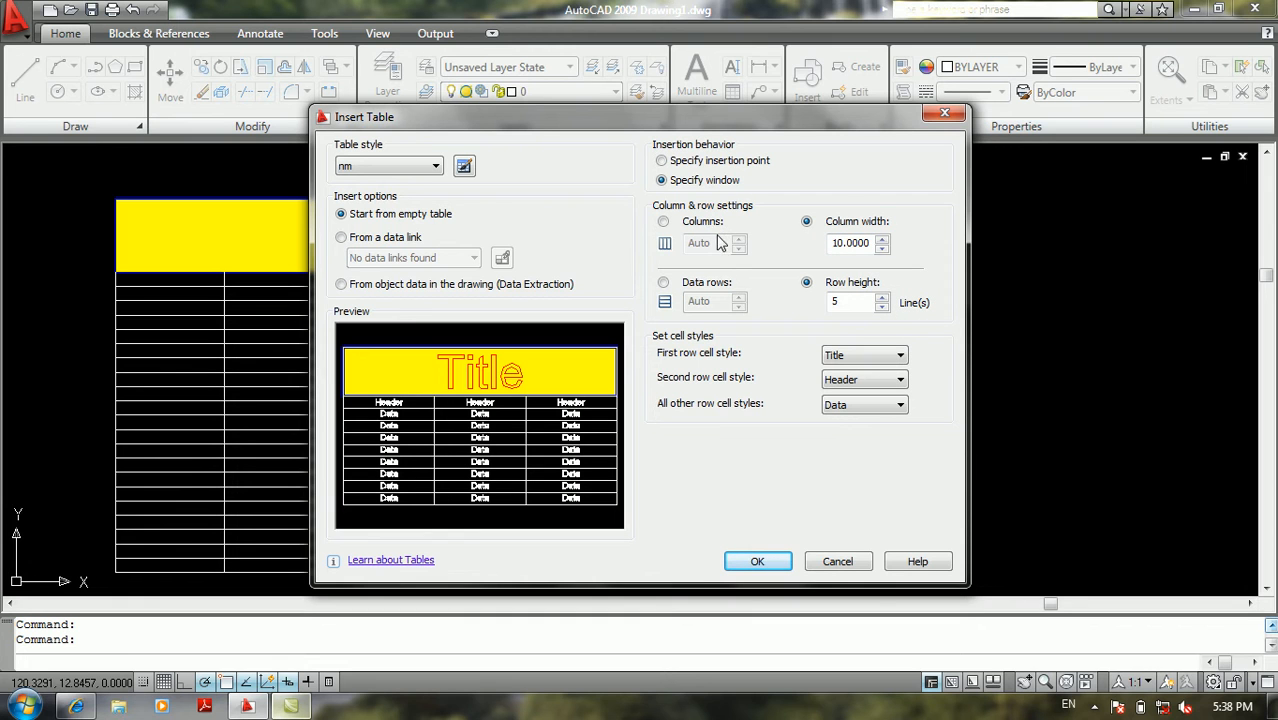
{"action": "left_click", "coordinate": [664, 222]}
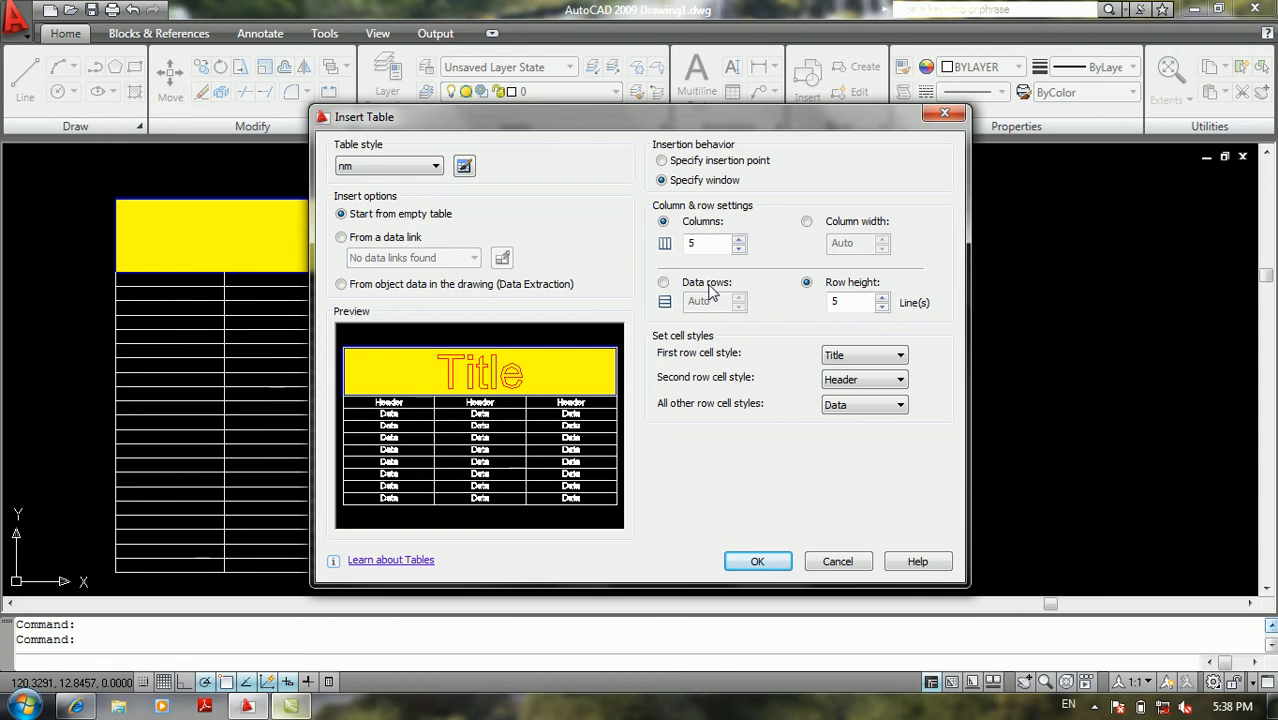
{"action": "left_click", "coordinate": [665, 283]}
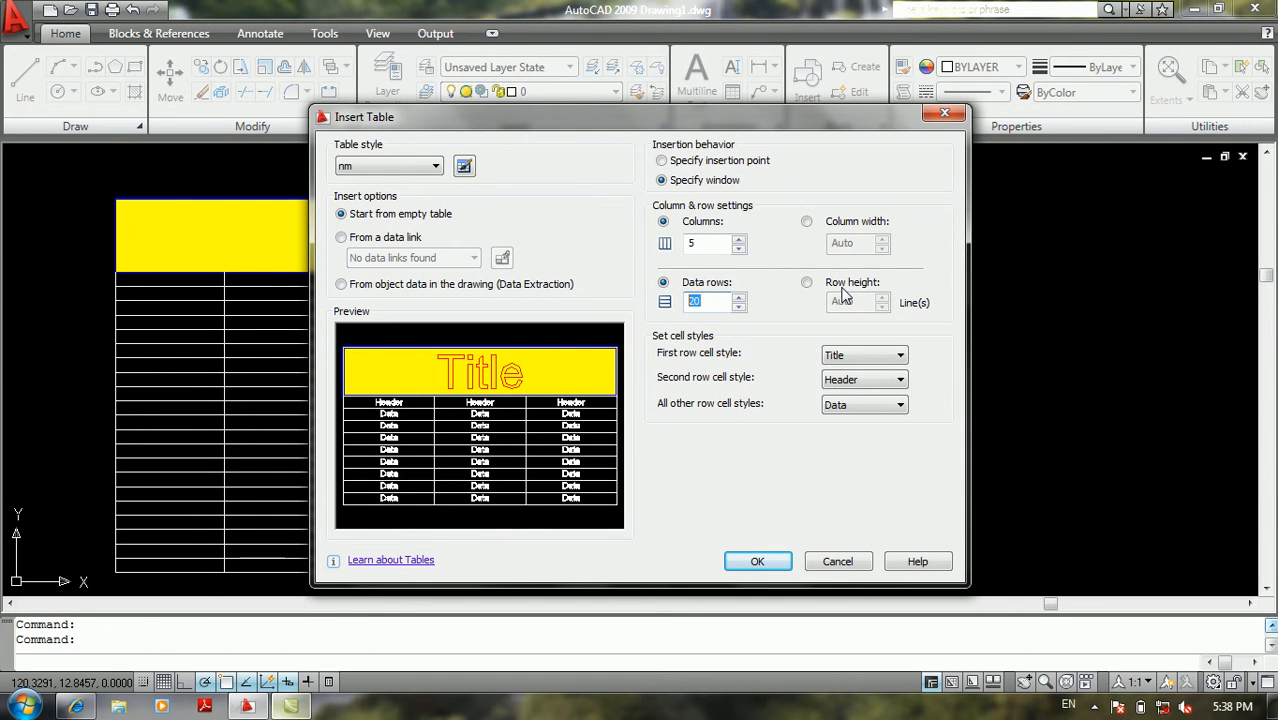
- Insert the table by window right of the remaining table, with its second corner at about 254, -105.5, leaving its title empty
{"action": "left_click", "coordinate": [757, 561]}
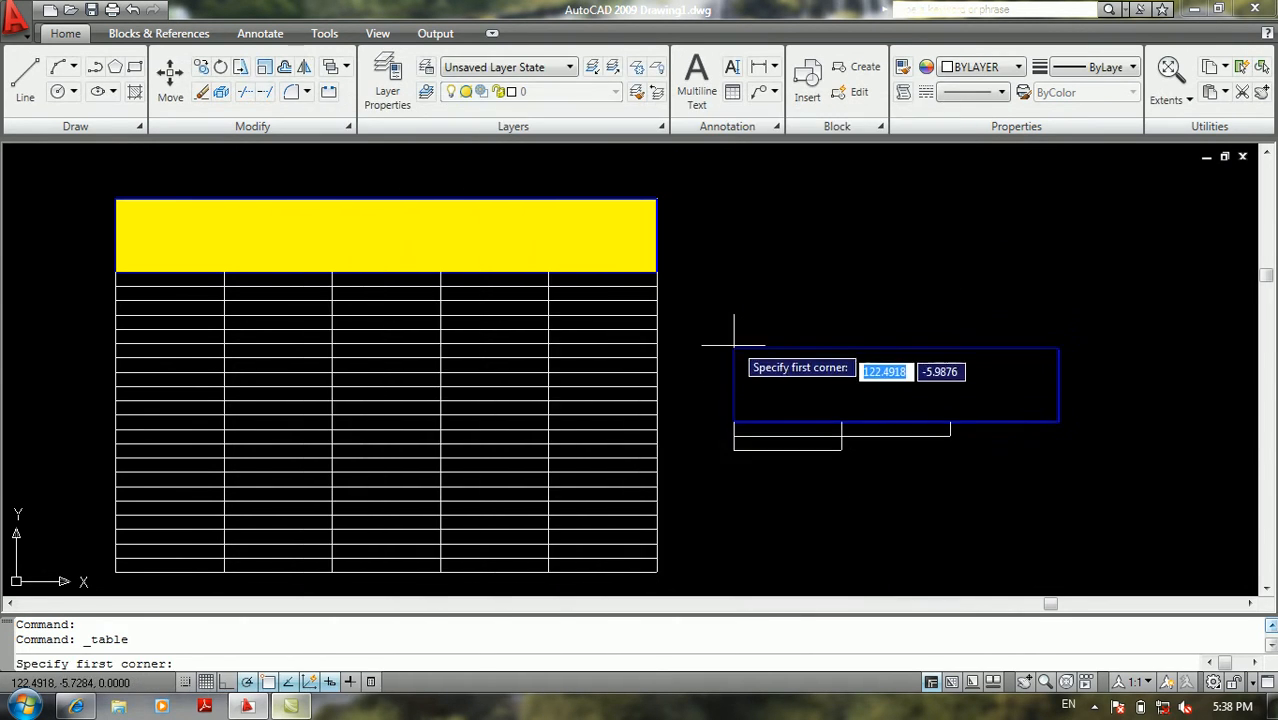
{"action": "left_click", "coordinate": [755, 262]}
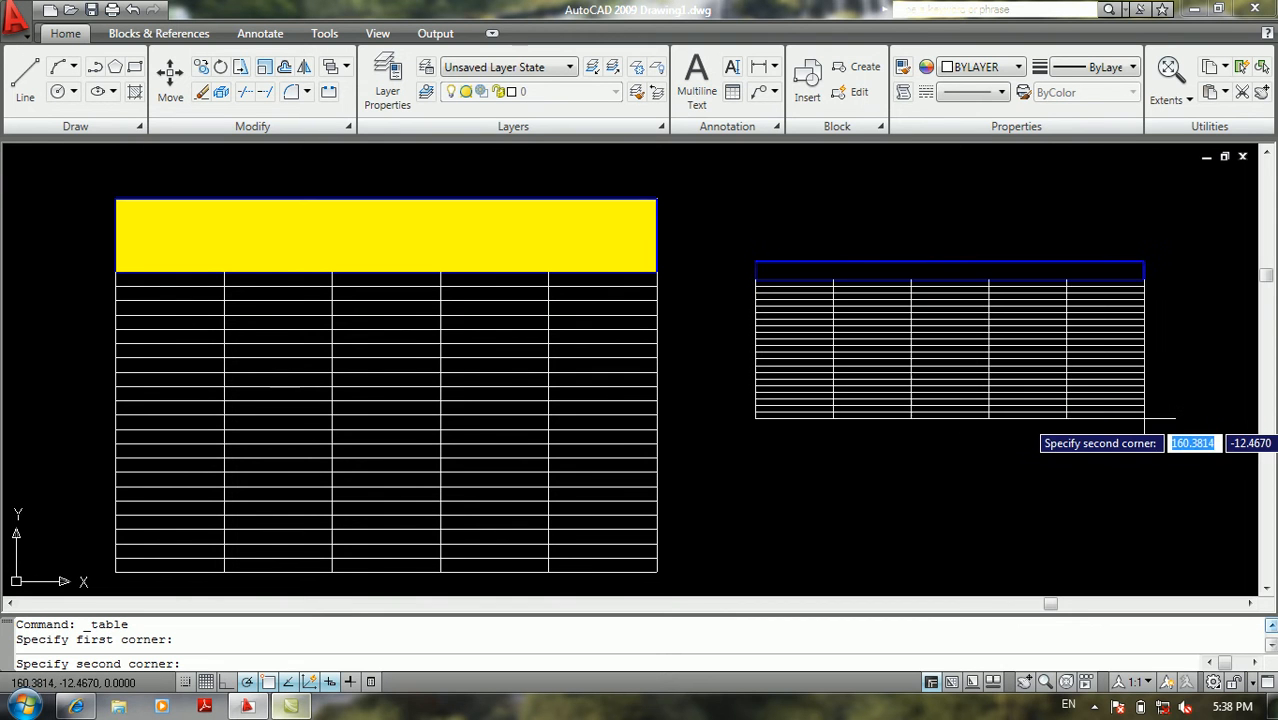
{"action": "middle_click_drag", "start_coordinate": [1083, 504], "coordinate": [730, 394]}
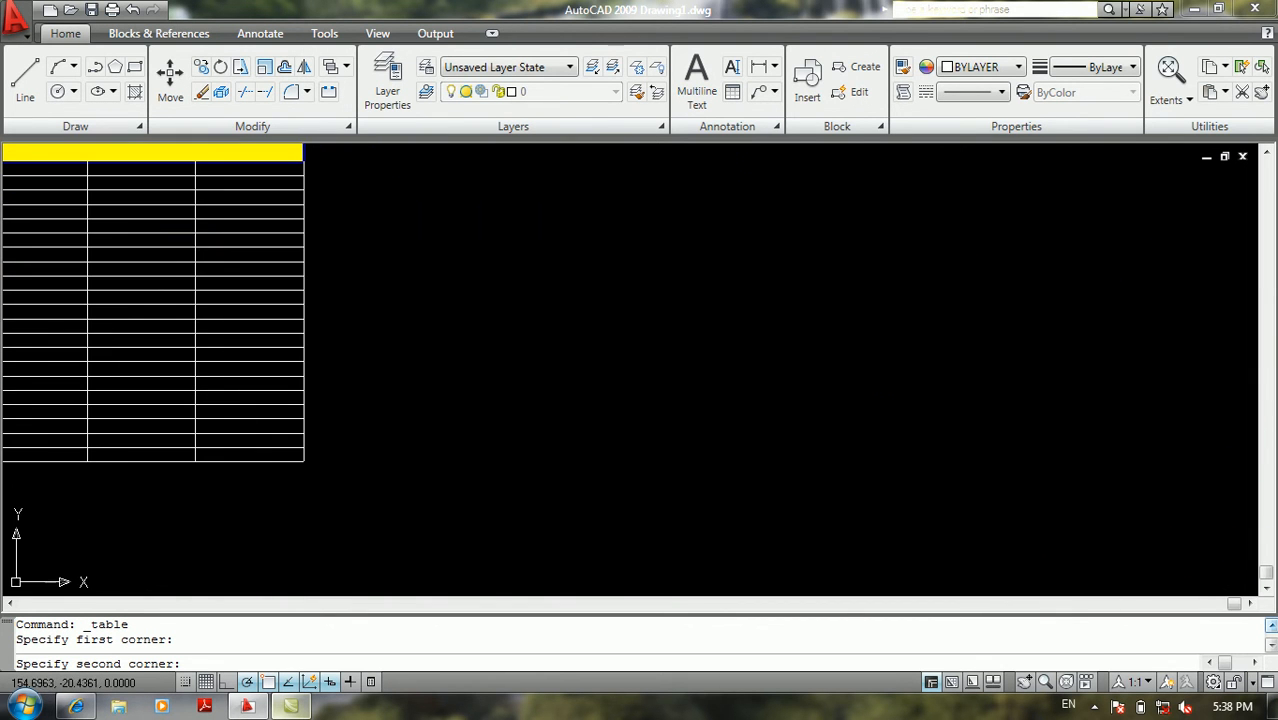
{"action": "scroll", "coordinate": [925, 500], "scroll_direction": "down", "scroll_amount": 4}
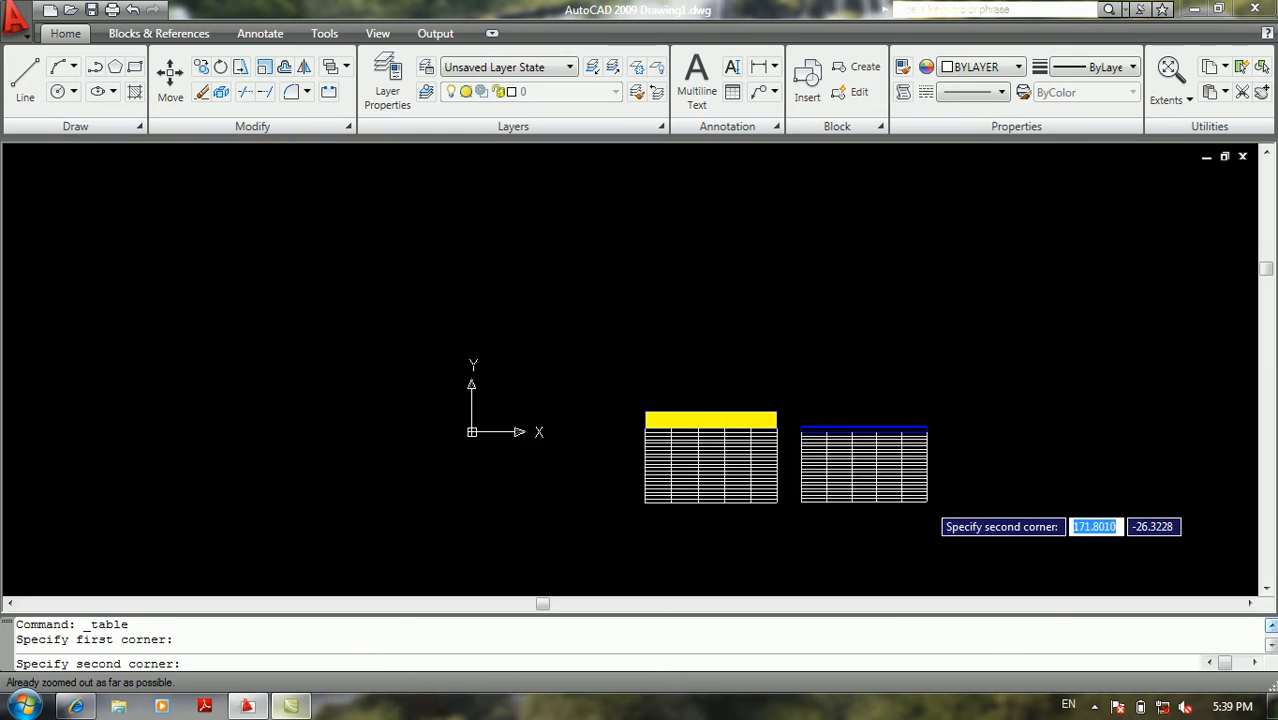
{"action": "middle_click_drag", "start_coordinate": [850, 477], "coordinate": [579, 308]}
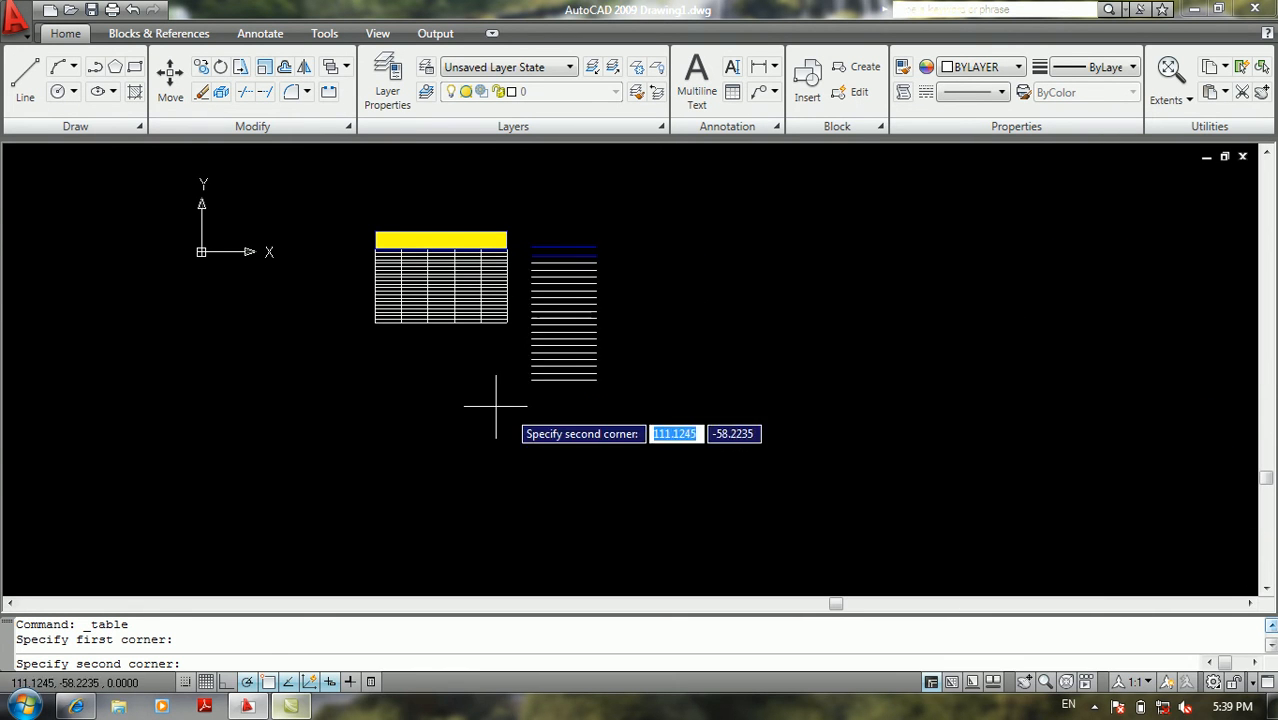
{"action": "left_click", "coordinate": [870, 565]}
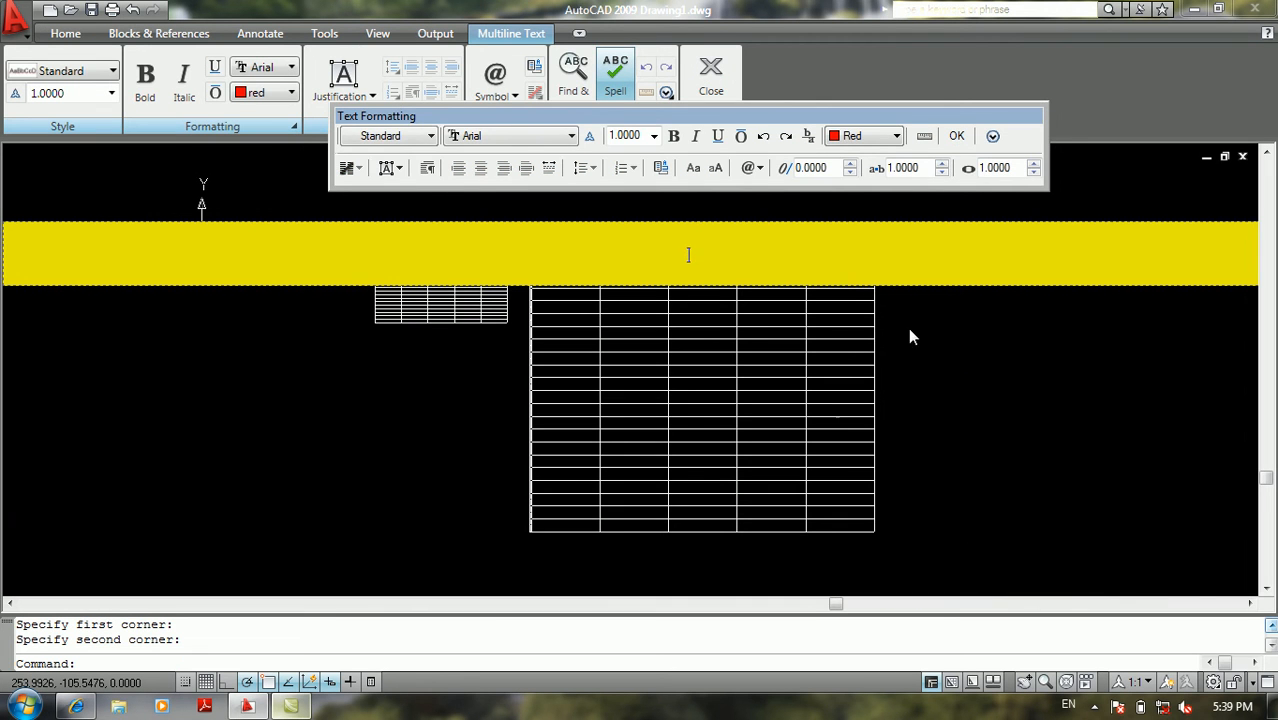
{"action": "left_click", "coordinate": [956, 135]}
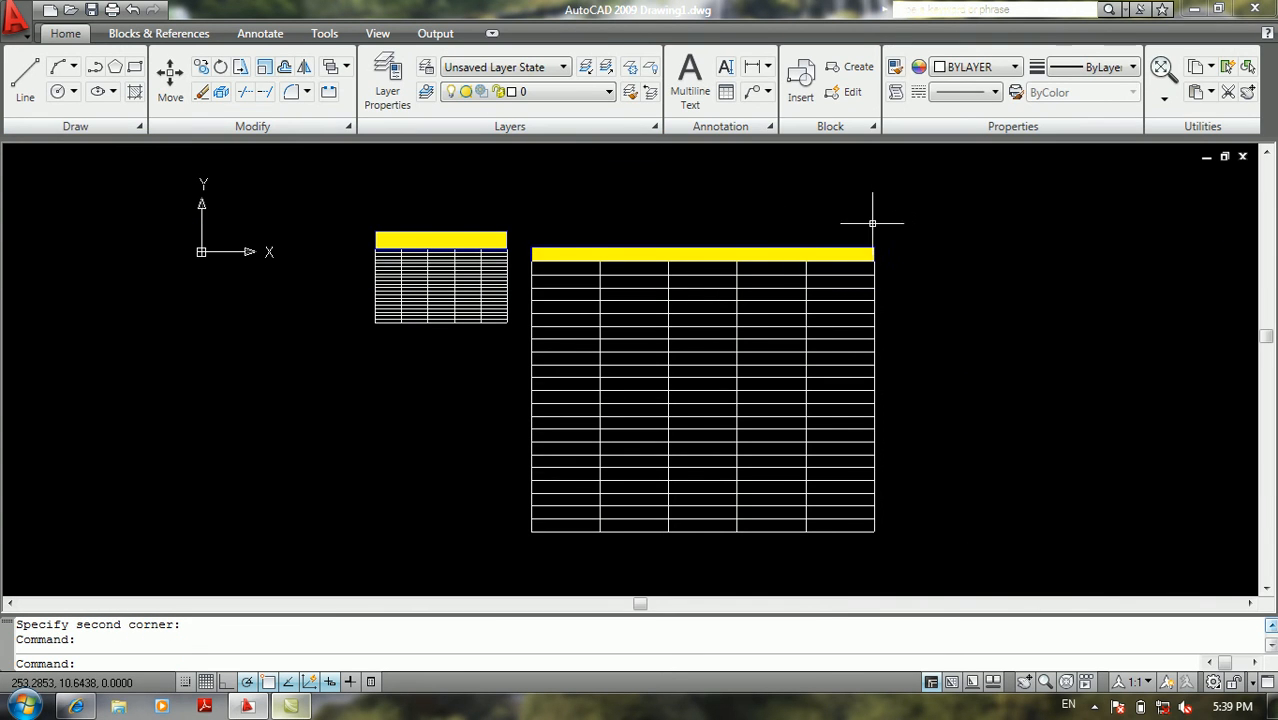
{"action": "left_click", "coordinate": [880, 224]}
{"action": "left_click", "coordinate": [898, 247]}
{"action": "left_click", "coordinate": [979, 198]}
{"action": "left_click", "coordinate": [972, 291]}
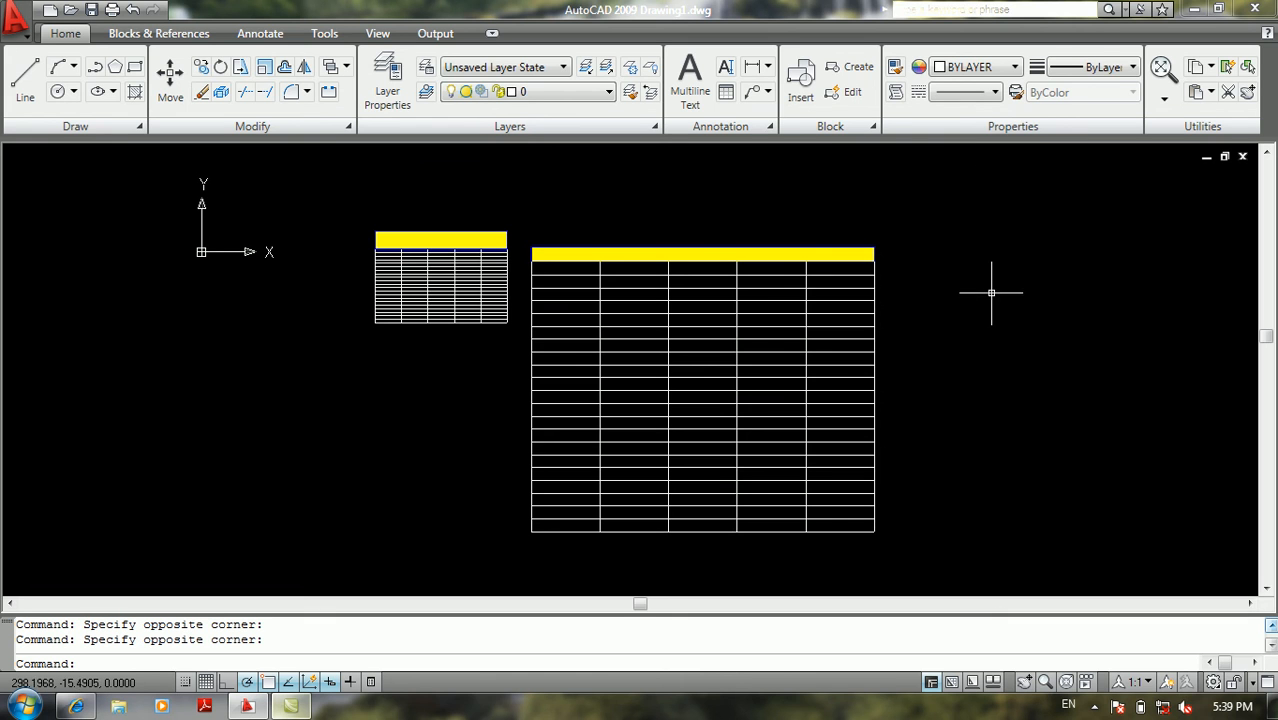
{"action": "left_click", "coordinate": [972, 326]}
{"action": "left_click", "coordinate": [989, 332]}
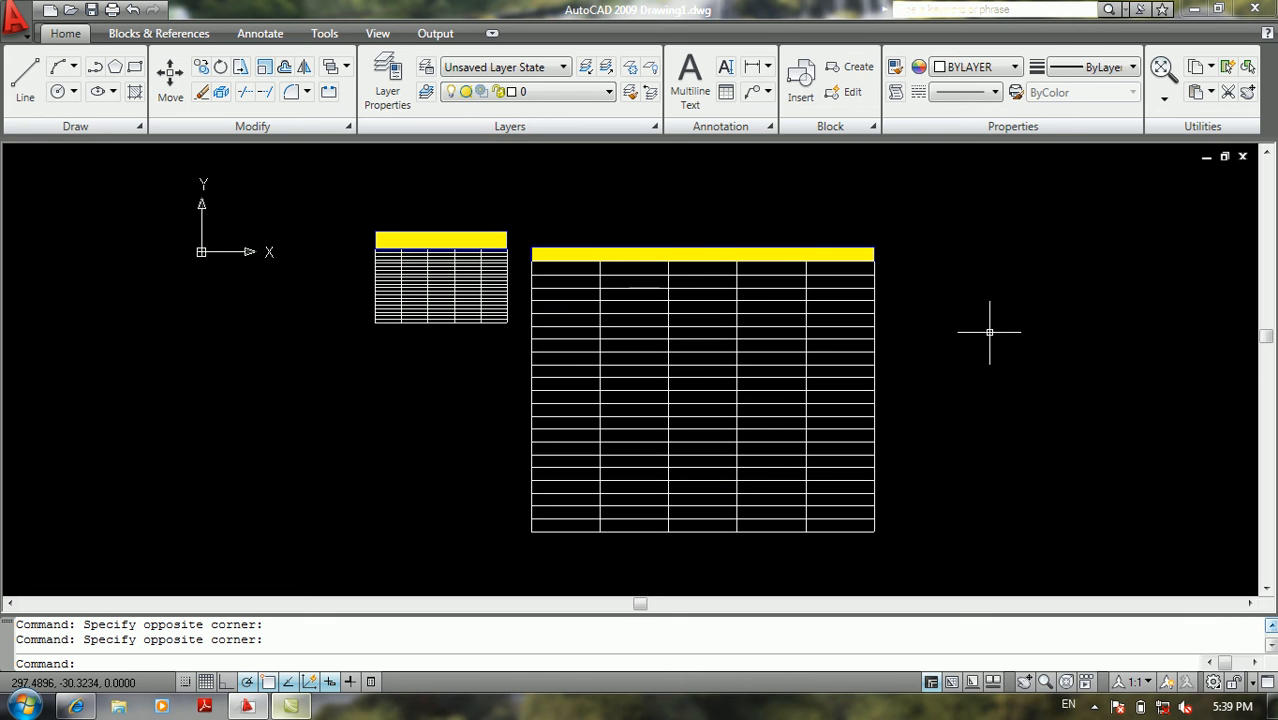
{"action": "middle_click_drag", "start_coordinate": [712, 298], "coordinate": [537, 343]}
{"action": "scroll", "coordinate": [568, 462], "scroll_direction": "down", "scroll_amount": 1}
{"action": "mouse_move", "coordinate": [662, 331]}
{"action": "middle_mouse_down"}
{"action": "mouse_move", "coordinate": [438, 359]}
{"action": "mouse_move", "coordinate": [450, 440]}
{"action": "middle_mouse_up"}
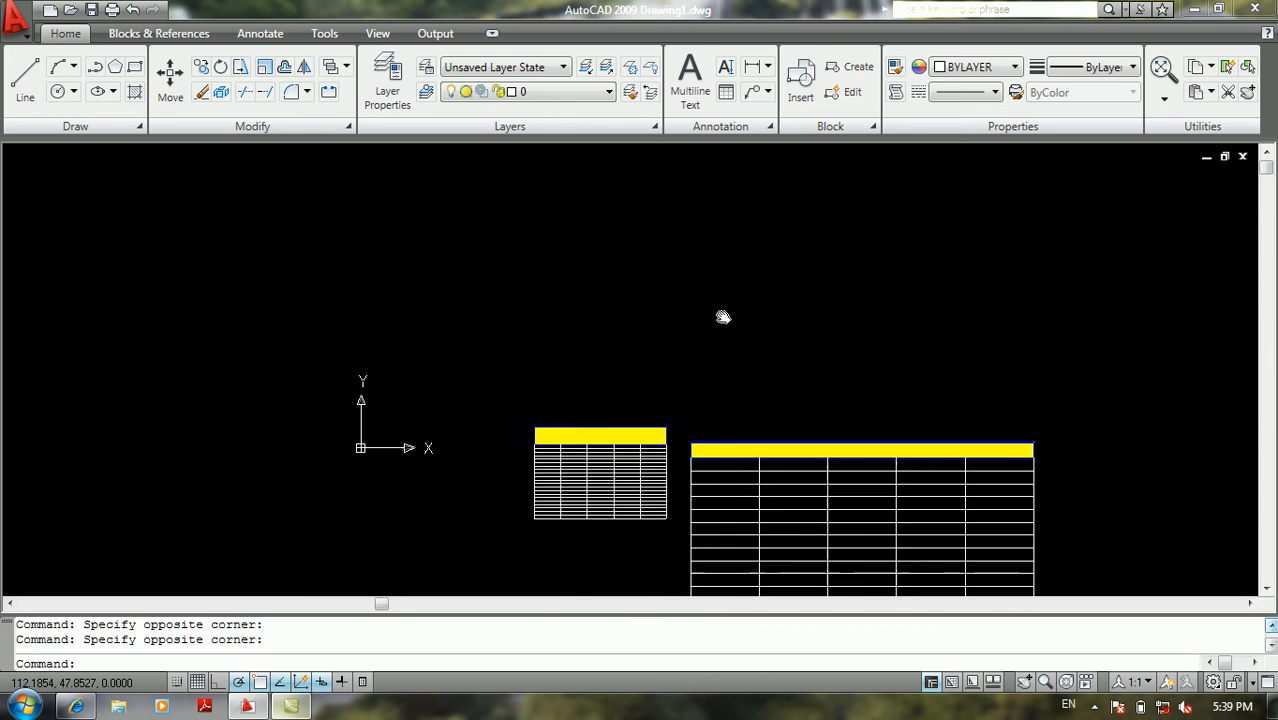